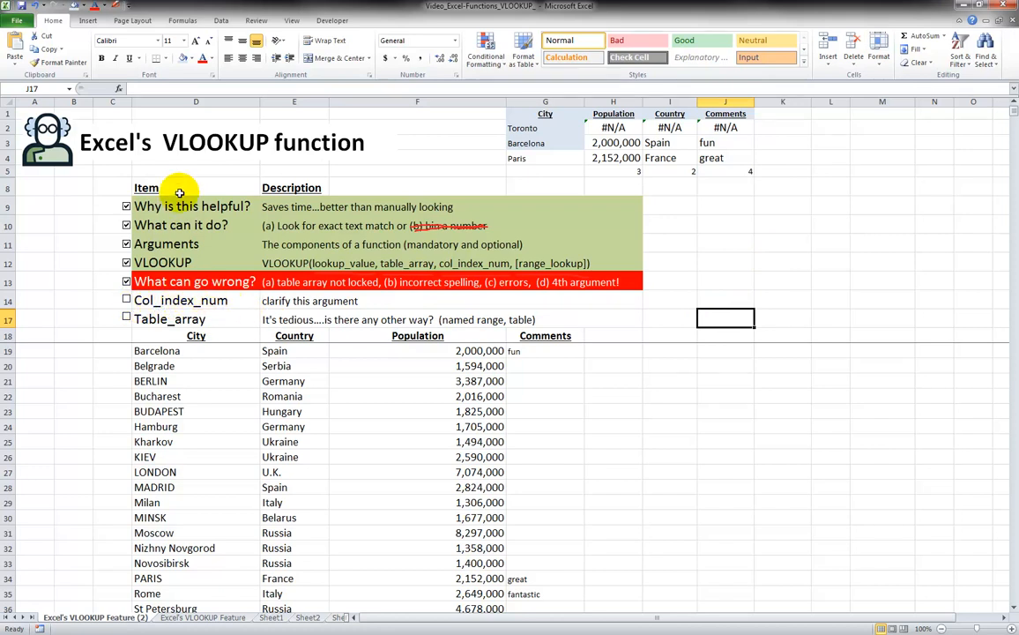
Tick the Col_index_num checklist item, then open H3's VLOOKUP formula for editing
click(126, 300)
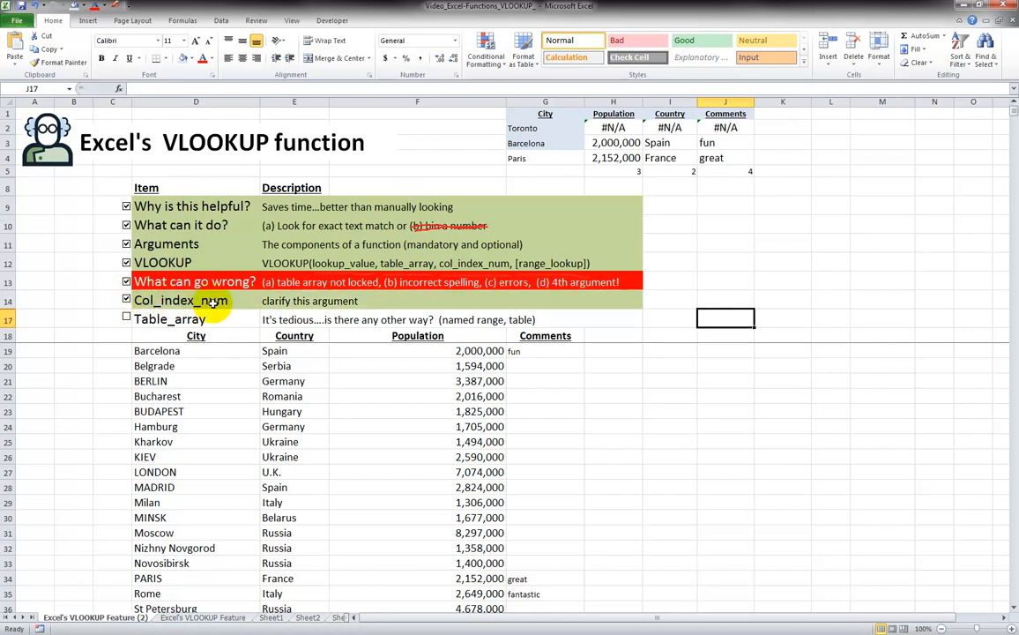
click(603, 141)
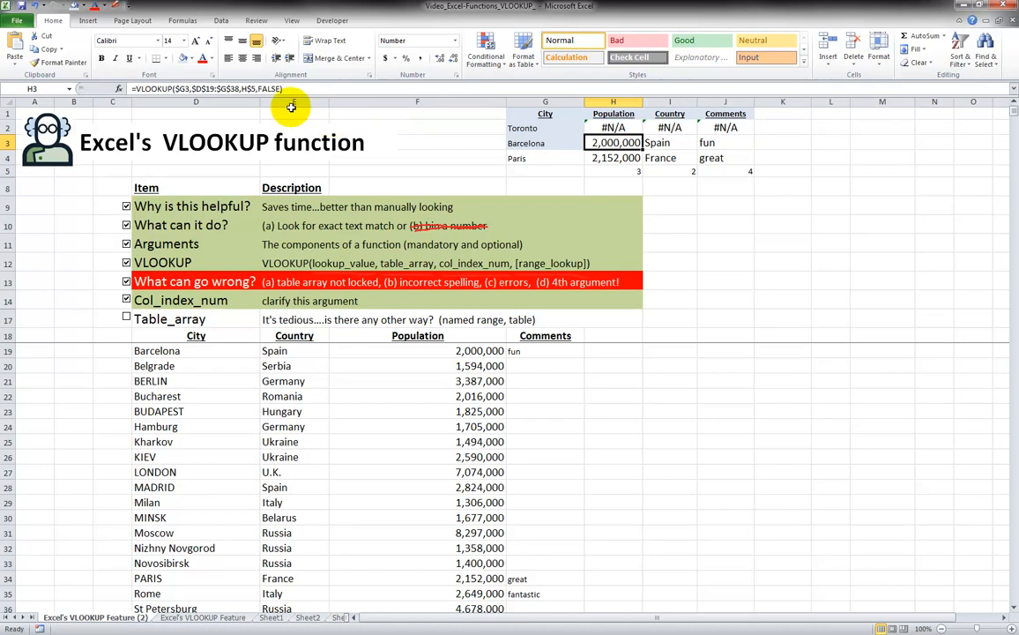
click(251, 89)
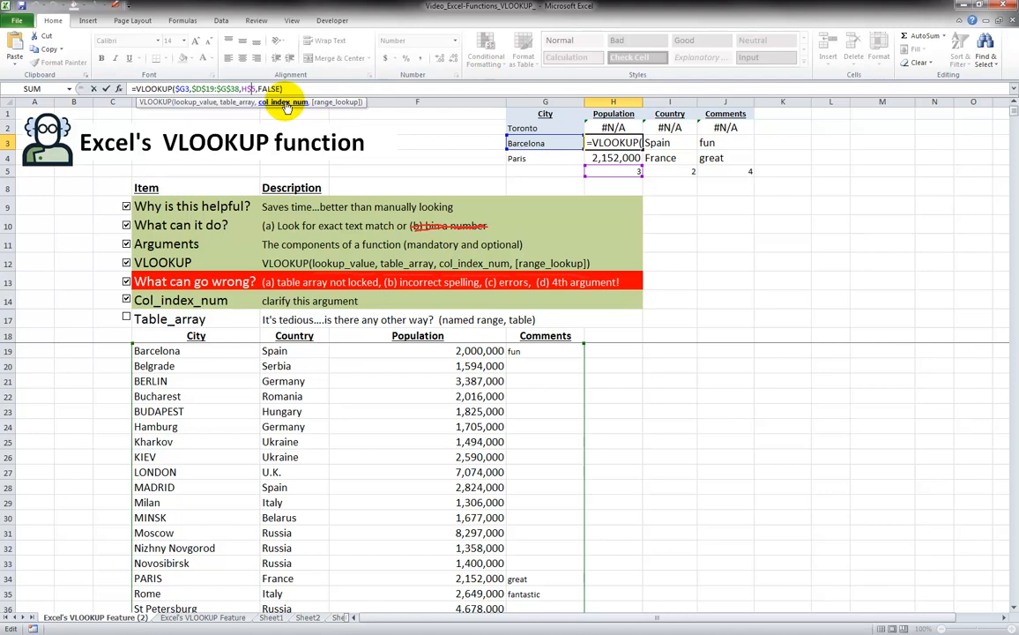
Replace the H$5 column index in H3's VLOOKUP with the fixed number 3
click(238, 103)
click(203, 103)
click(233, 103)
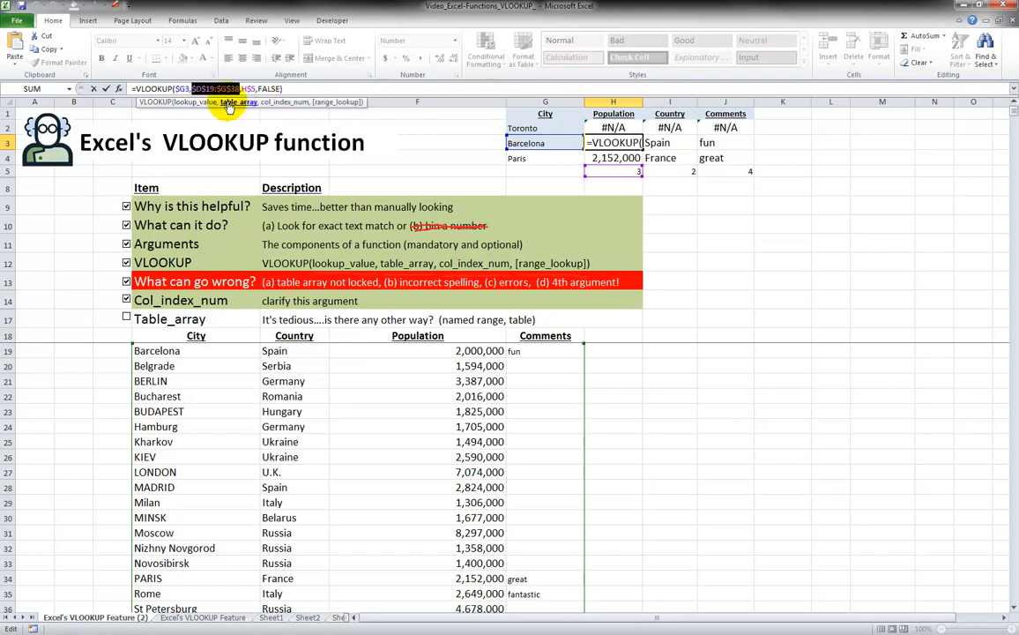
click(275, 103)
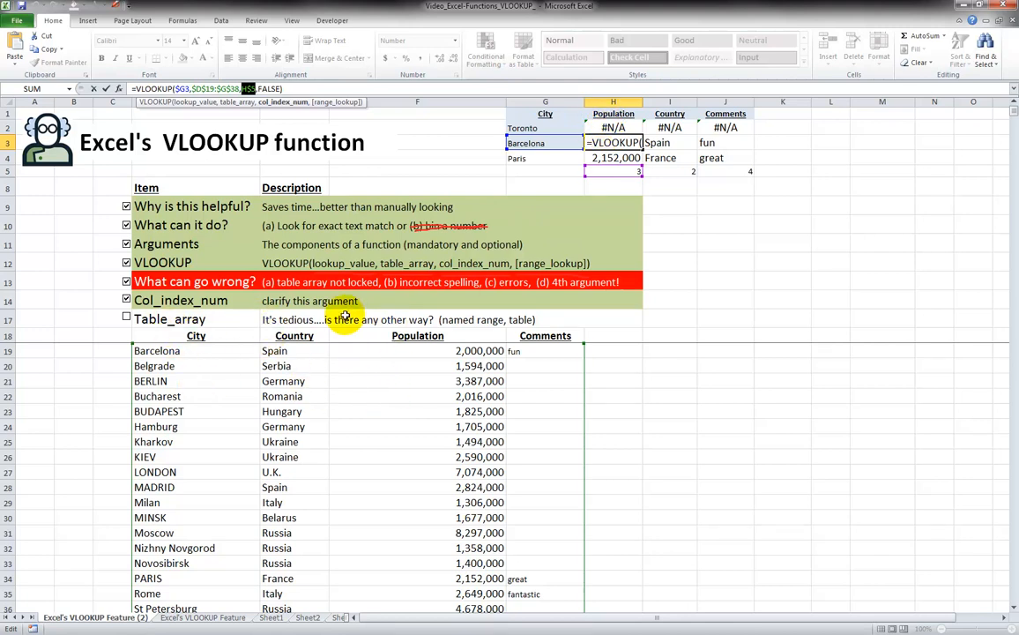
text(3)
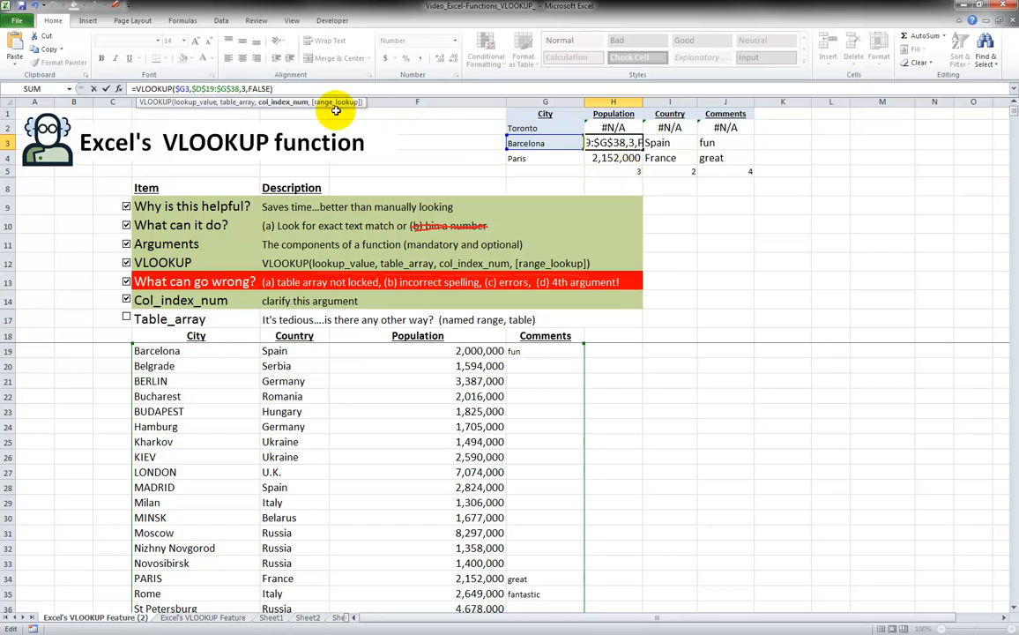
key(ctrl+Return)
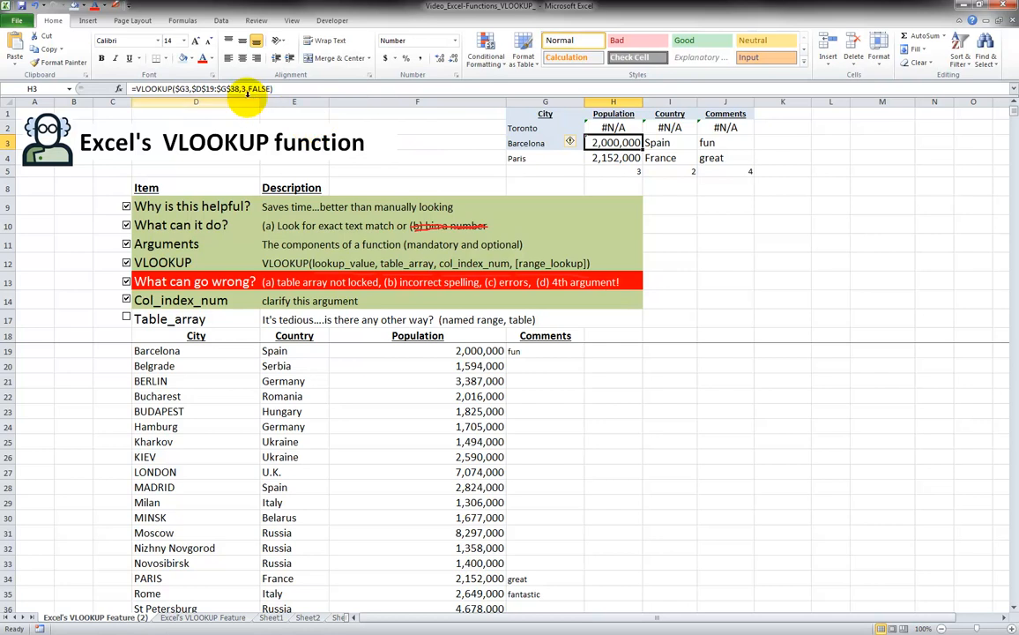
Fill H3's index-3 population formula down into H4 for Paris
key(Down)
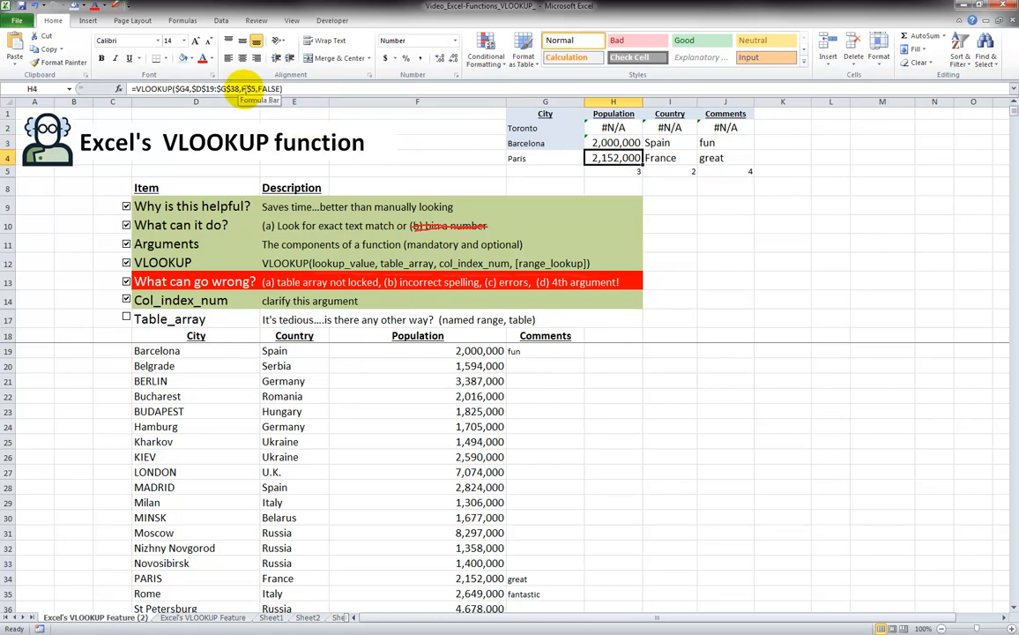
click(248, 89)
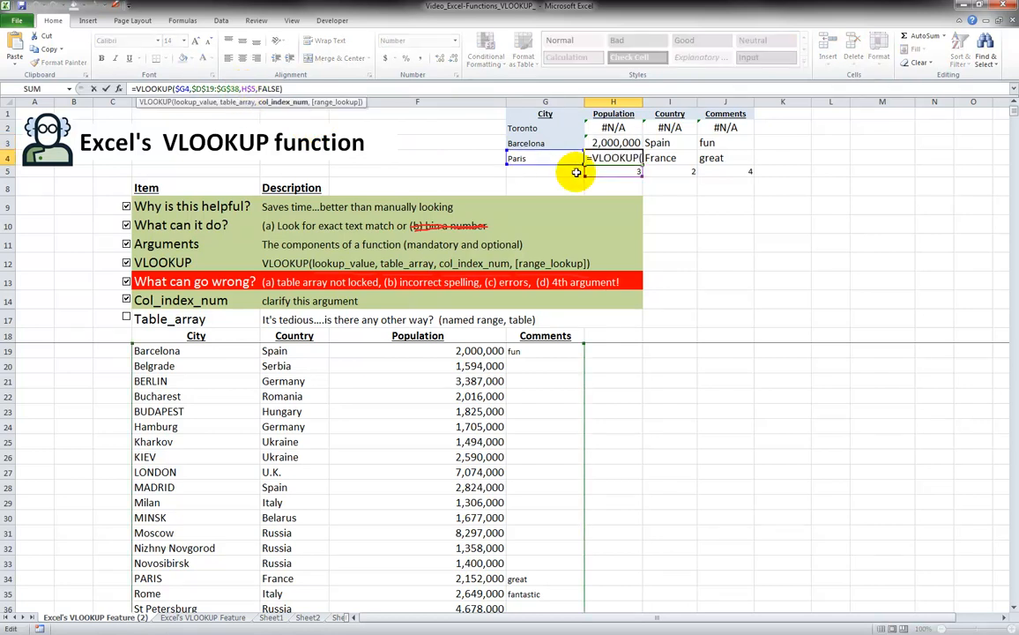
key(Escape)
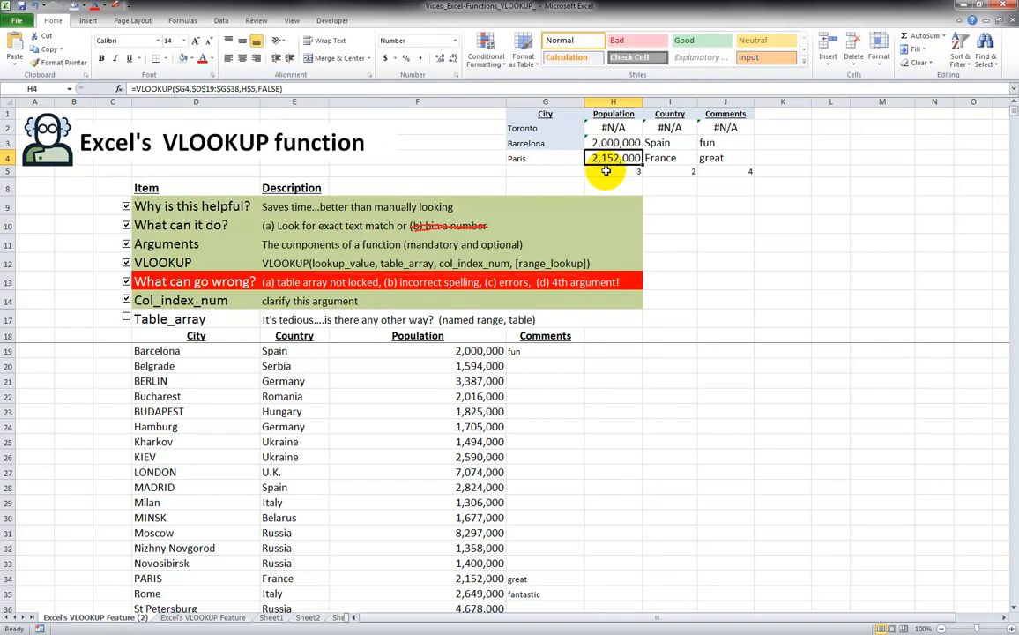
key(Right)
key(Up)
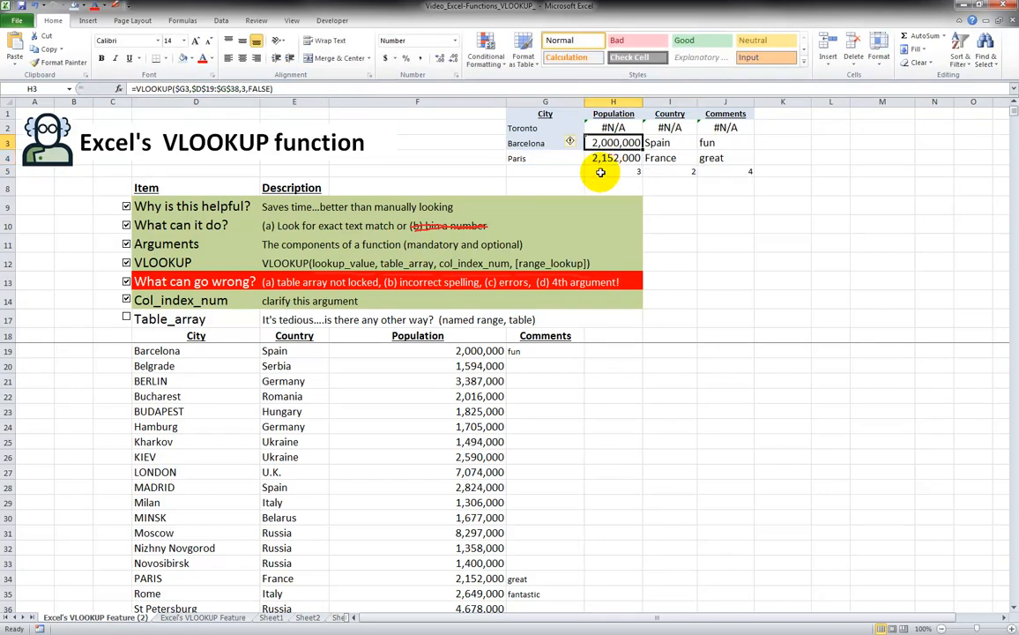
key(Left)
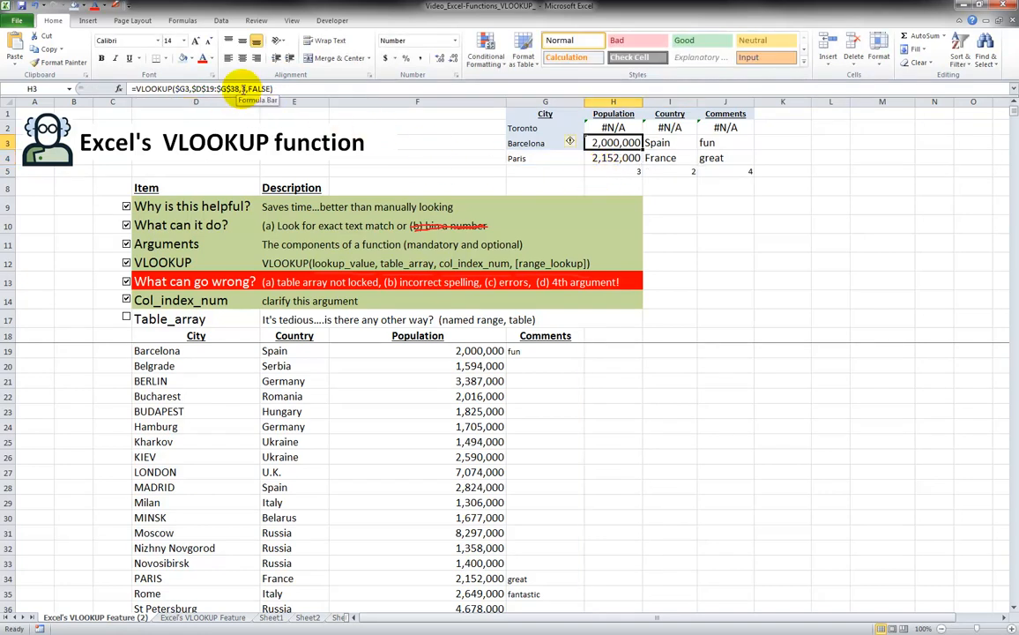
drag(643, 150, 642, 160)
click(631, 159)
Change the Toronto population lookup in H2 from H$5 to column index 3
key(Up)
key(Up)
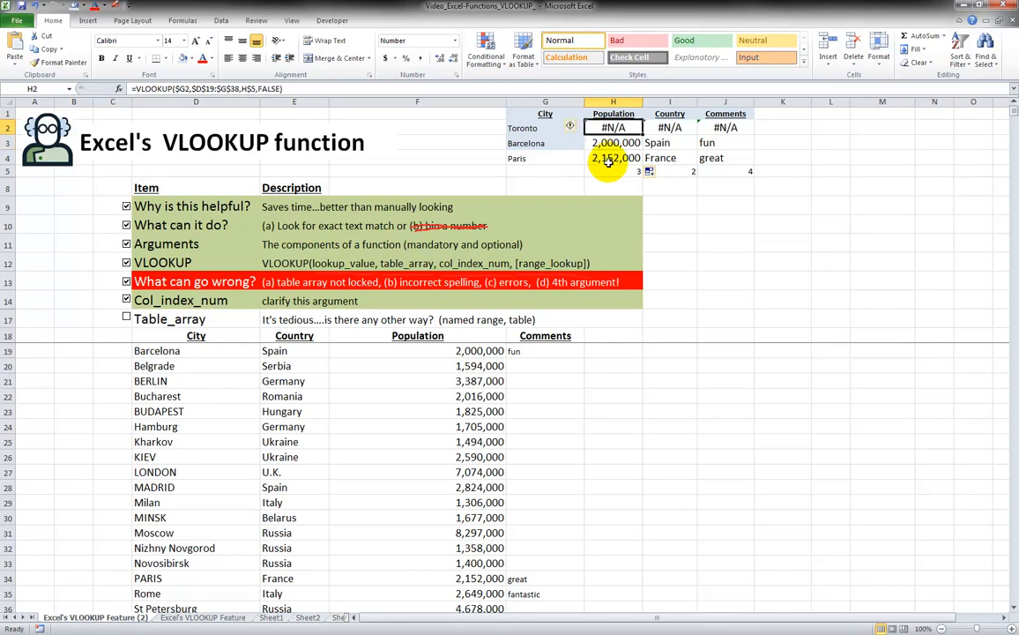
click(244, 89)
key(Delete)
key(Delete)
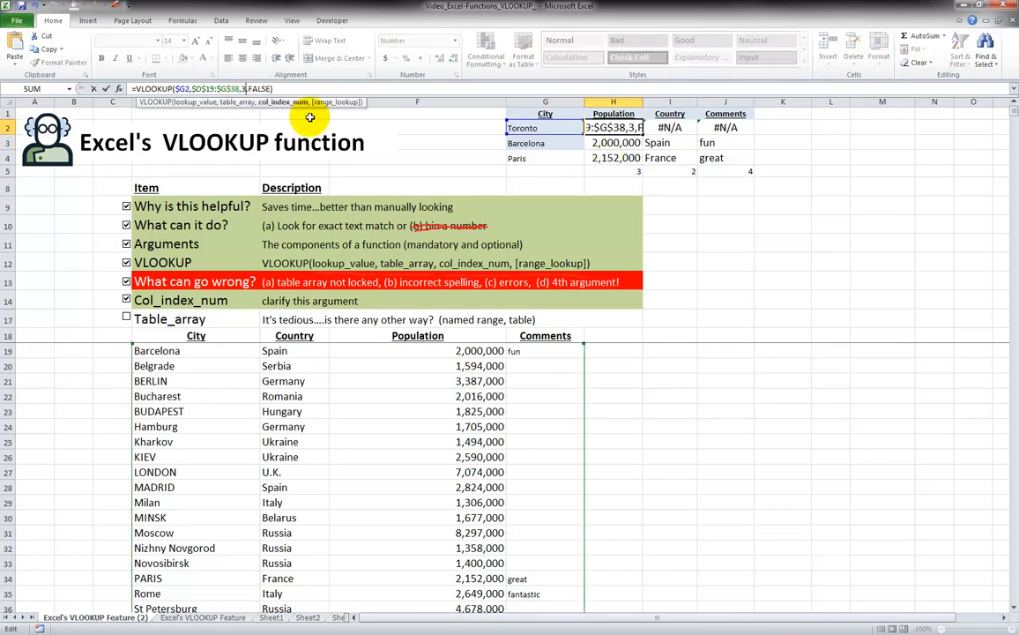
key(Return)
key(Up)
Set the Toronto country lookup in I2 to column index 2 instead of I$5
key(Right)
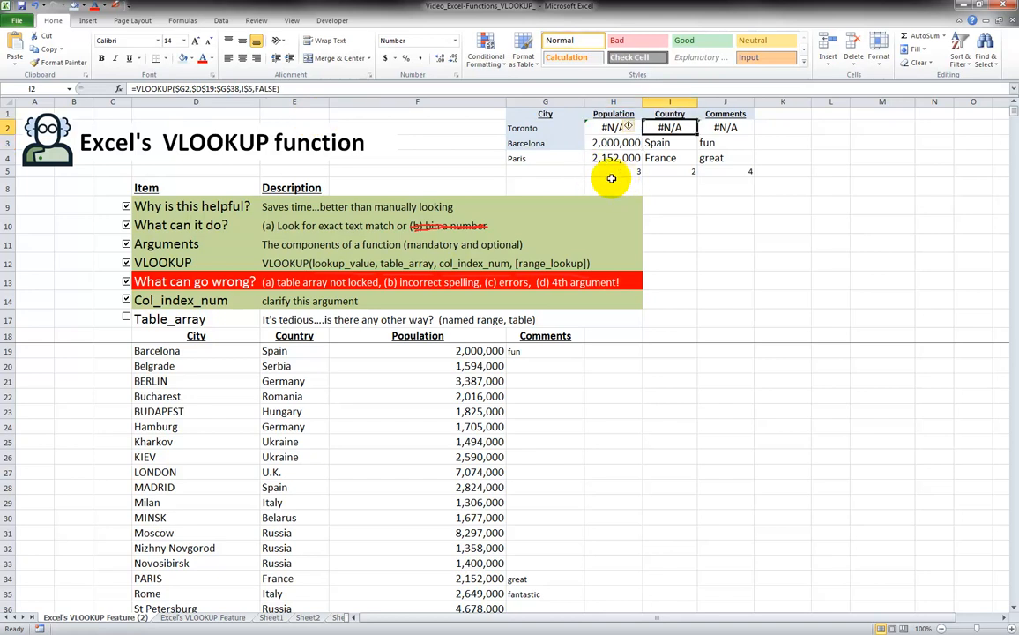
click(243, 89)
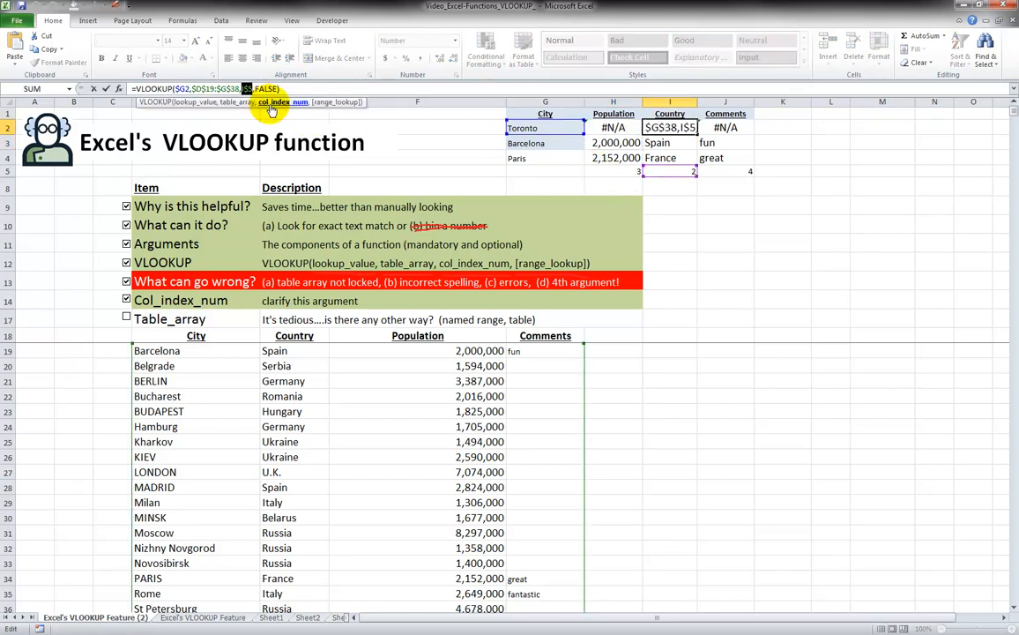
text(2)
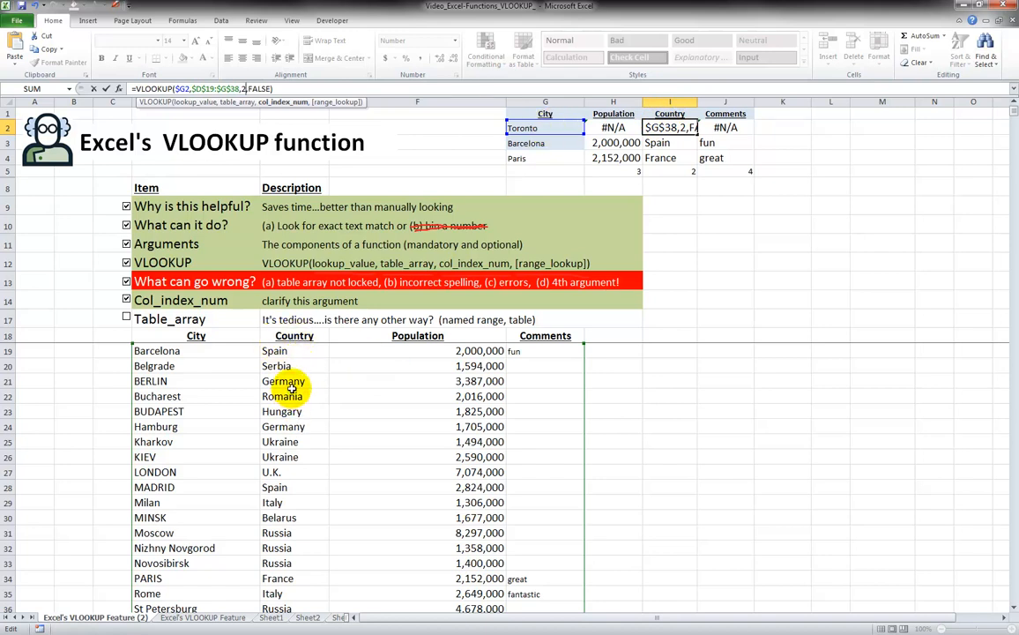
key(Return)
key(Up)
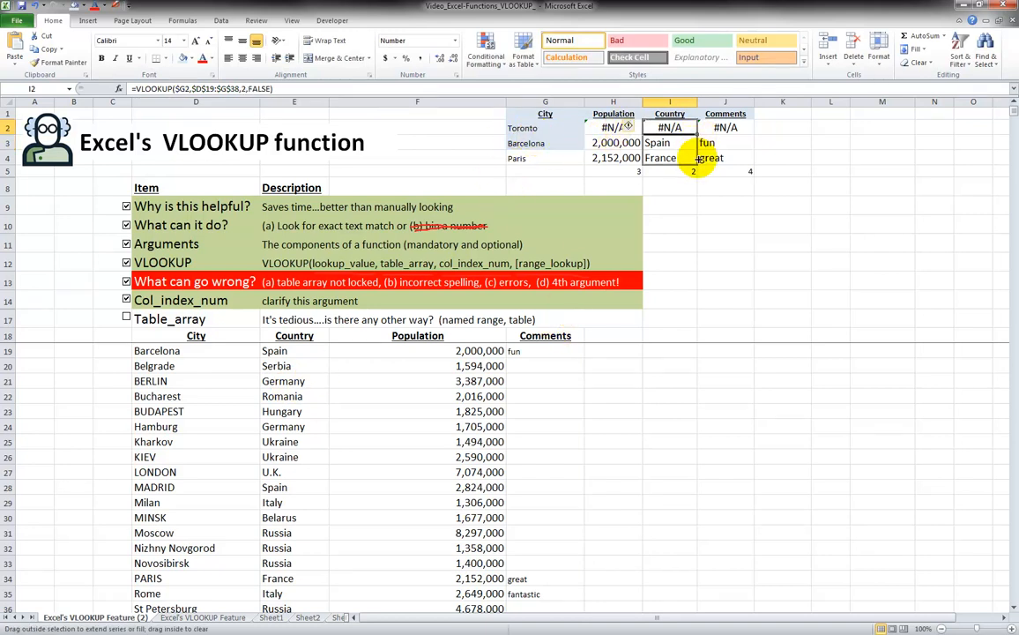
click(672, 143)
key(Up)
key(Right)
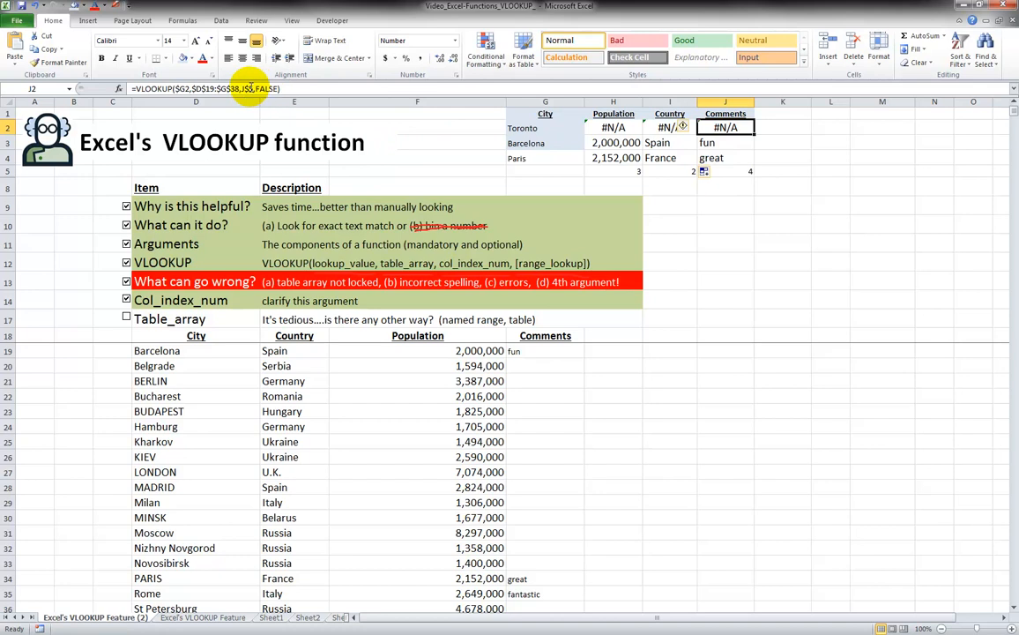
Replace J$5 with column index 4 in the J2 Comments lookup
click(225, 88)
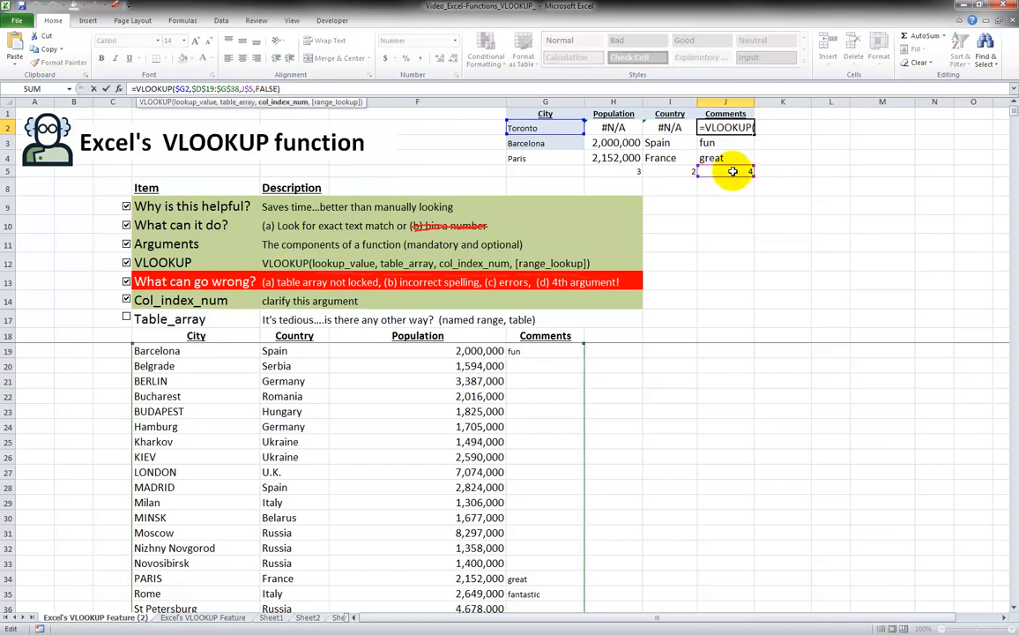
click(243, 88)
key(shift+Right)
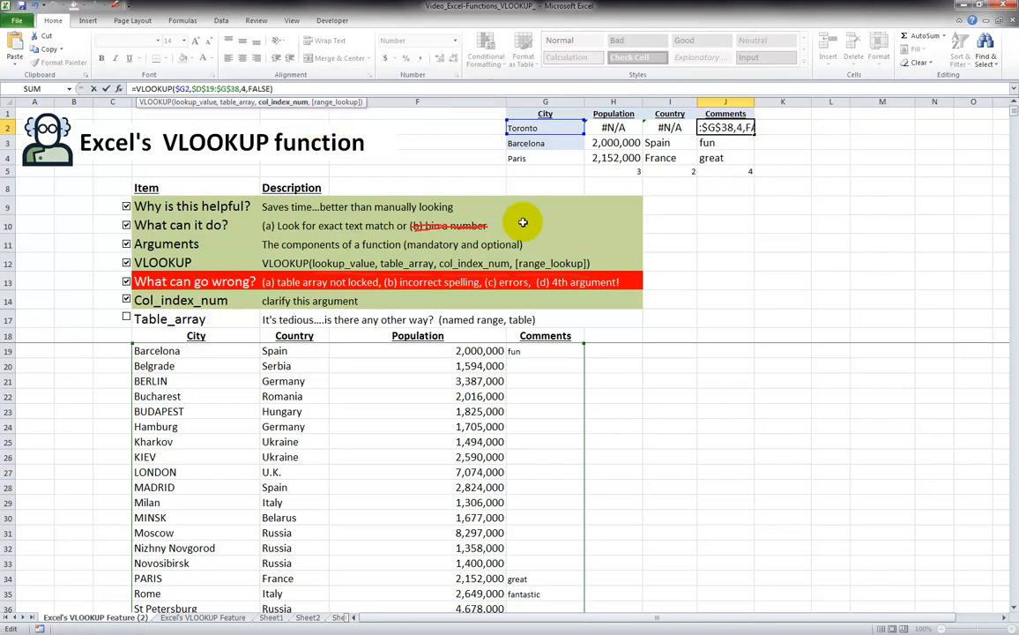
key(Return)
Fill the J2 formula down through J4 and check the Barcelona and Paris results
click(721, 129)
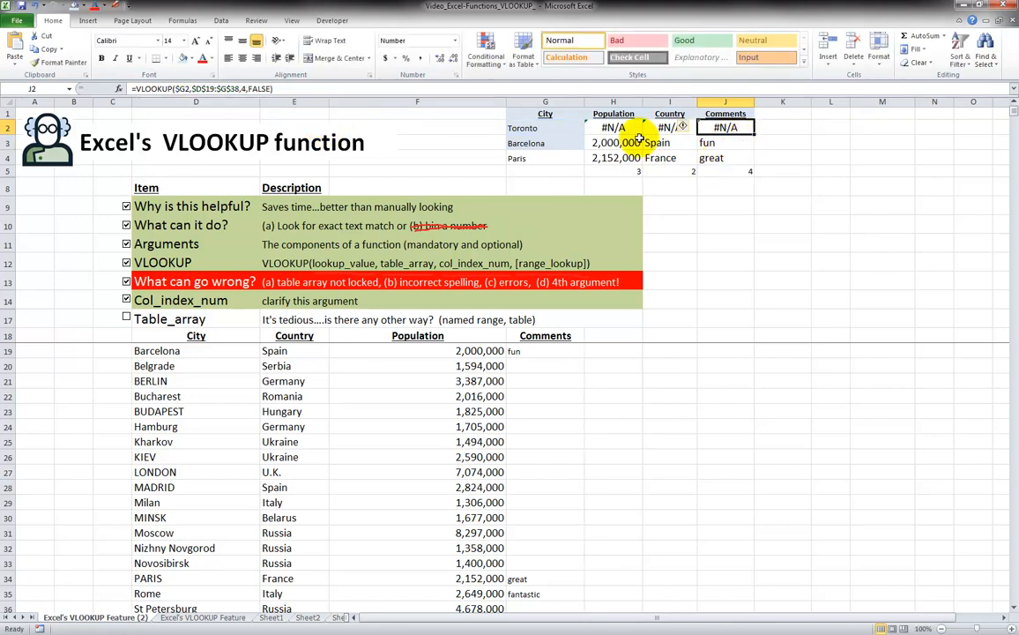
drag(754, 134, 758, 160)
click(729, 148)
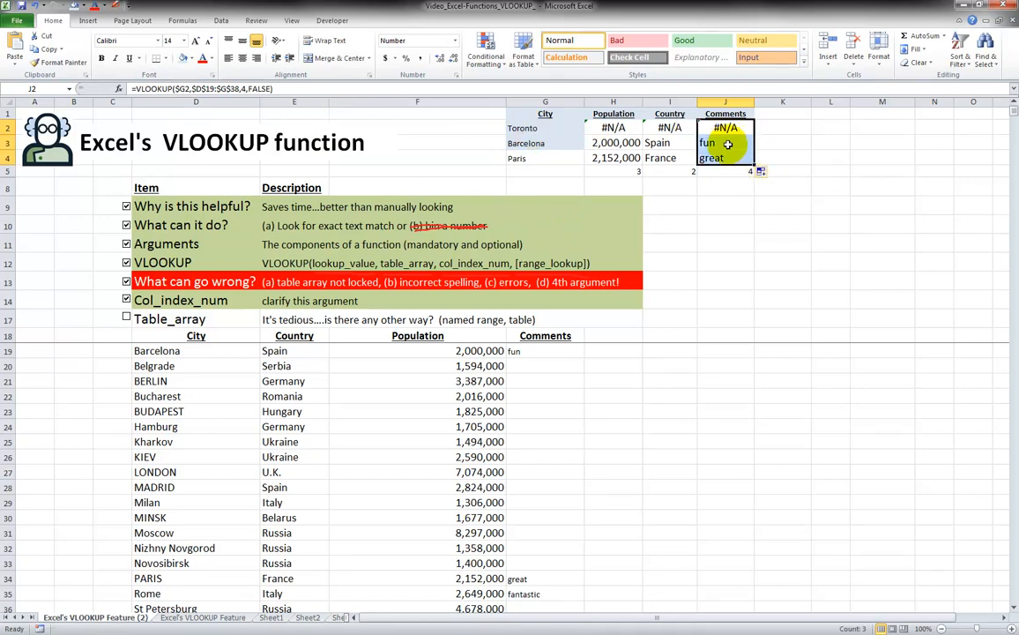
click(554, 143)
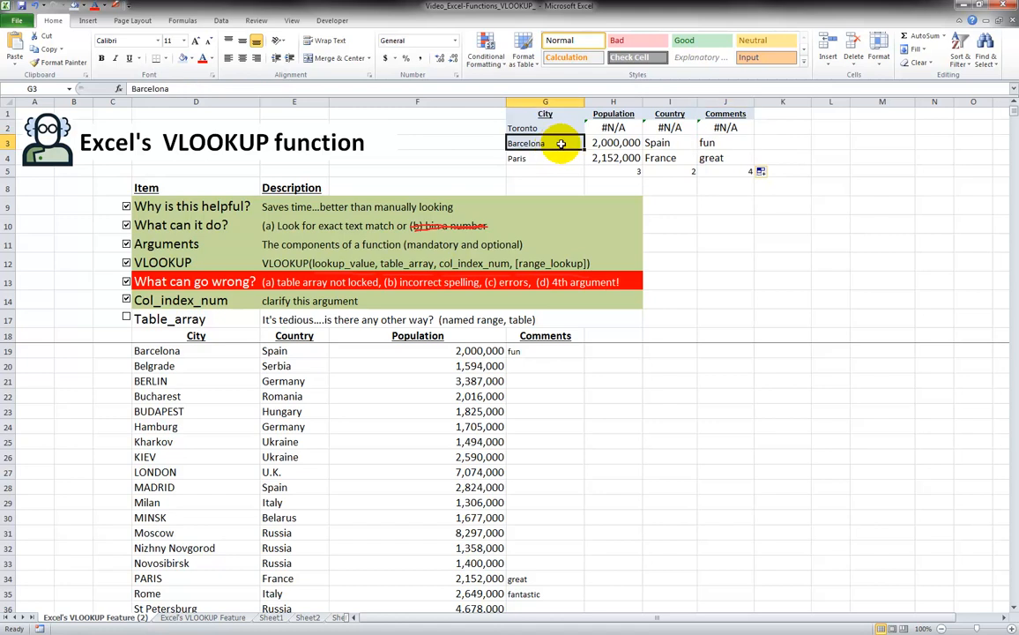
click(718, 142)
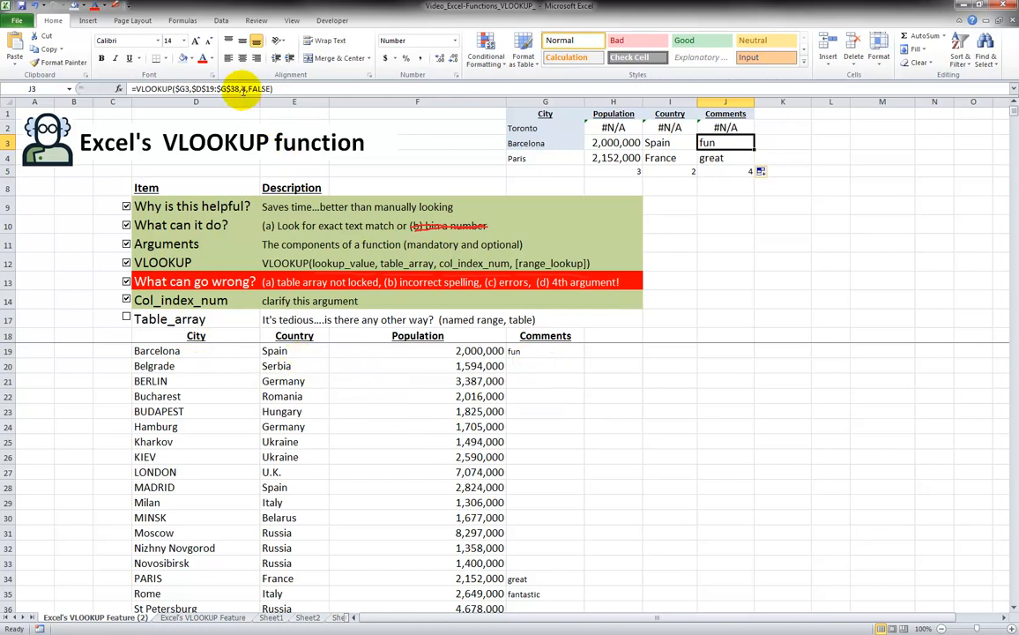
key(Down)
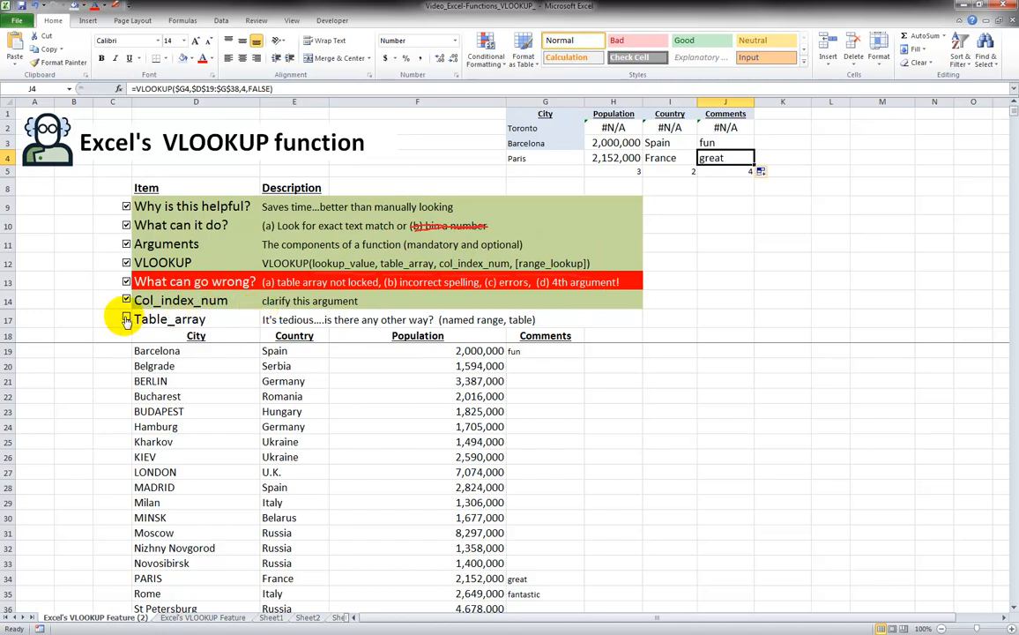
Mark Table_array as done in the checklist and go to the top of the city list
click(126, 319)
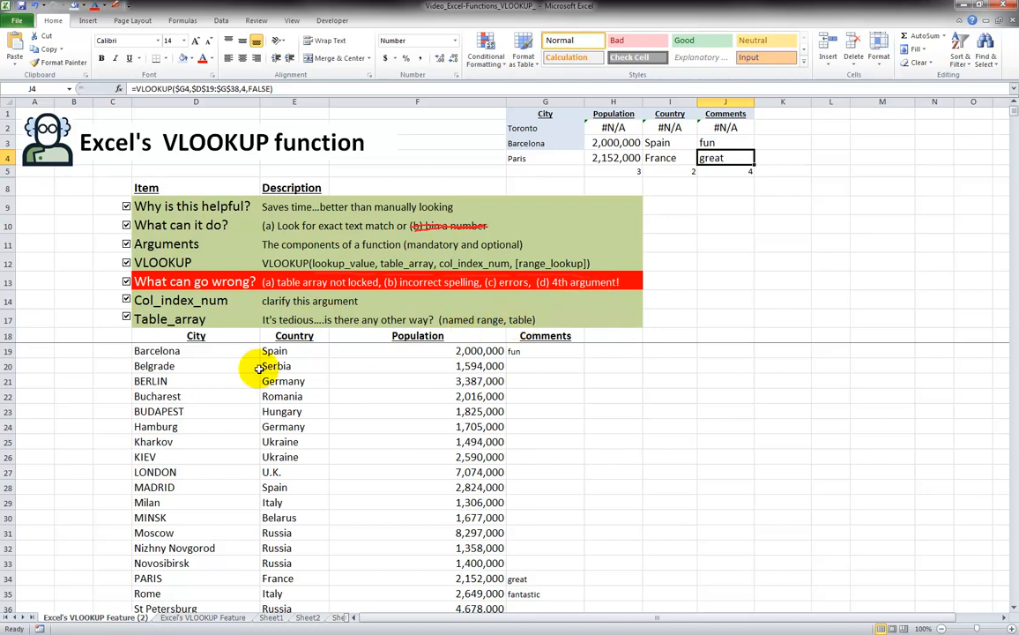
drag(220, 337, 519, 493)
click(553, 415)
click(205, 382)
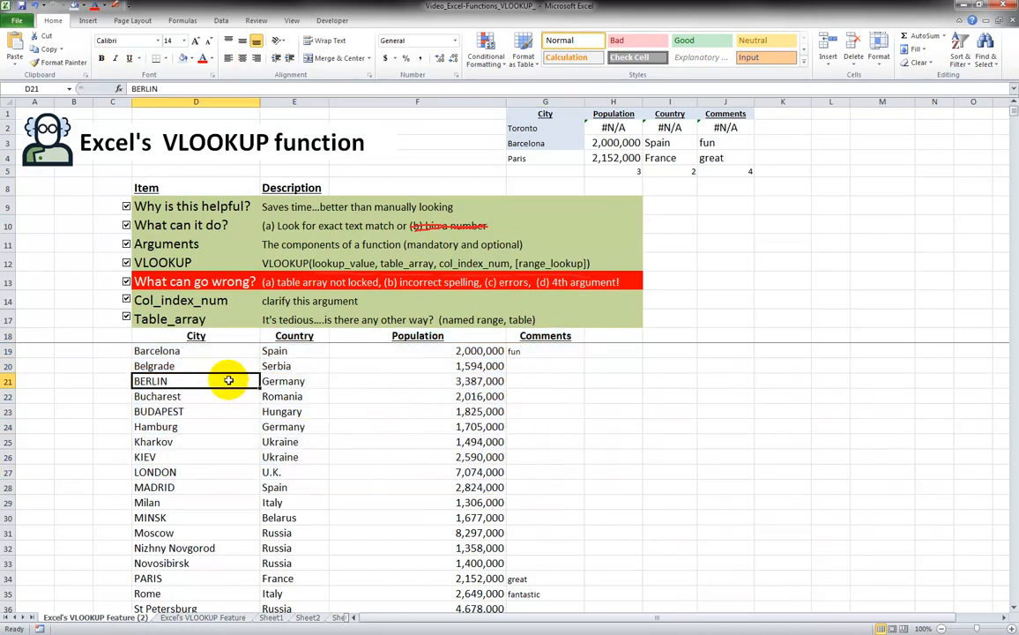
key(Up)
key(Up)
key(Up)
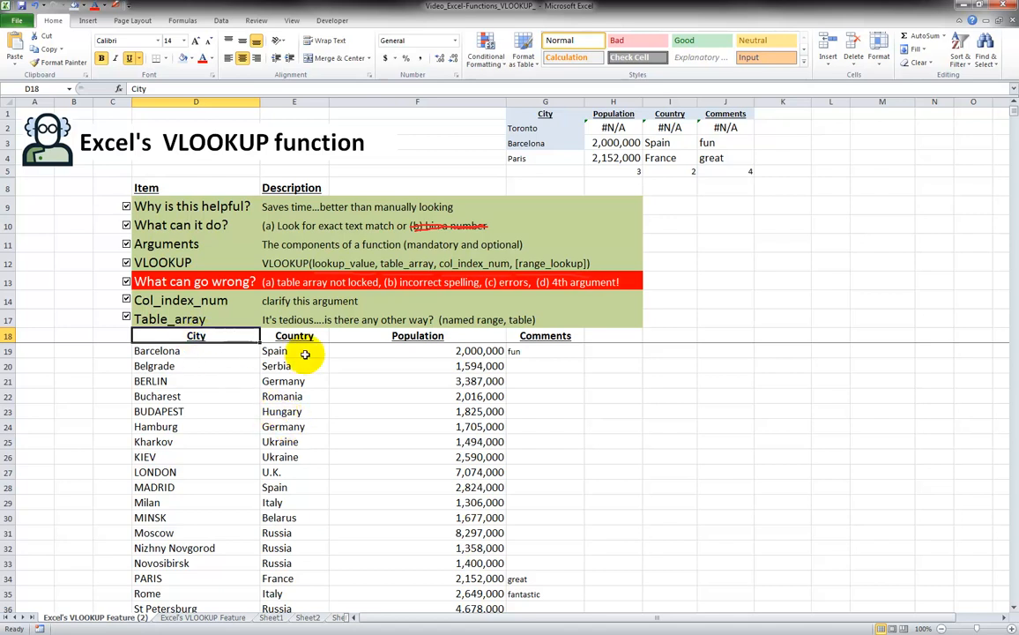
Extend the selection over D18:G38 and scroll to confirm it reaches the Warsaw row
key(shift+Right)
key(shift+Right)
key(shift+Right)
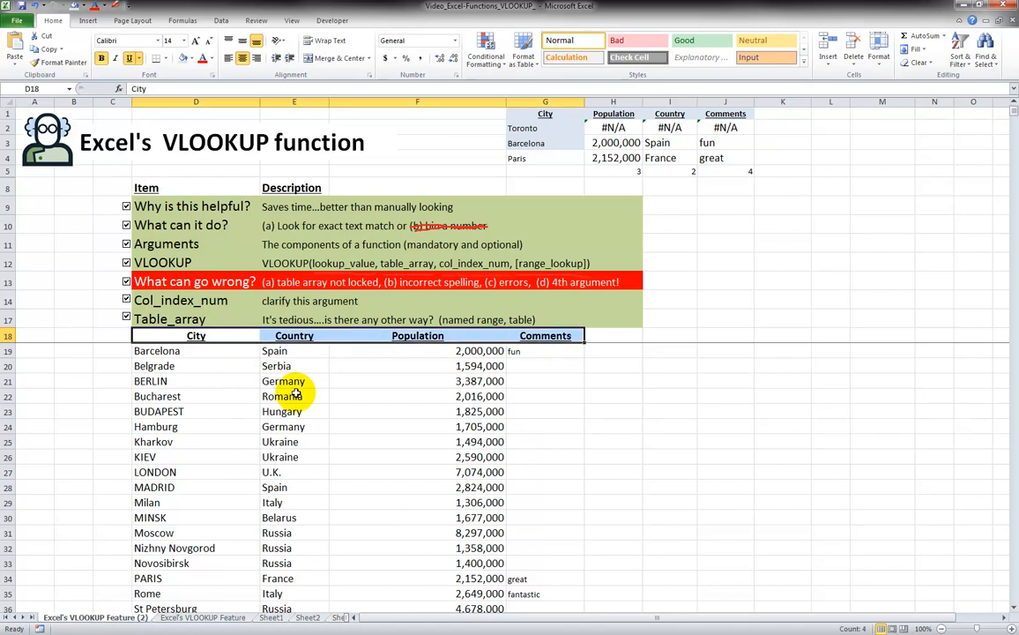
key(ctrl+shift+Down)
scroll(295, 394, down, 2)
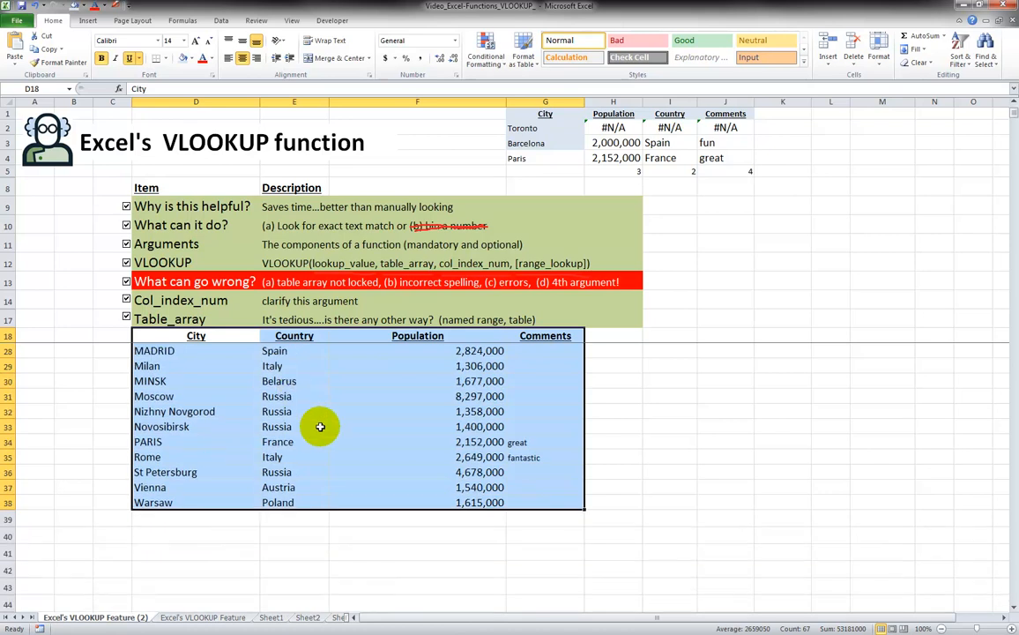
scroll(350, 438, up, 3)
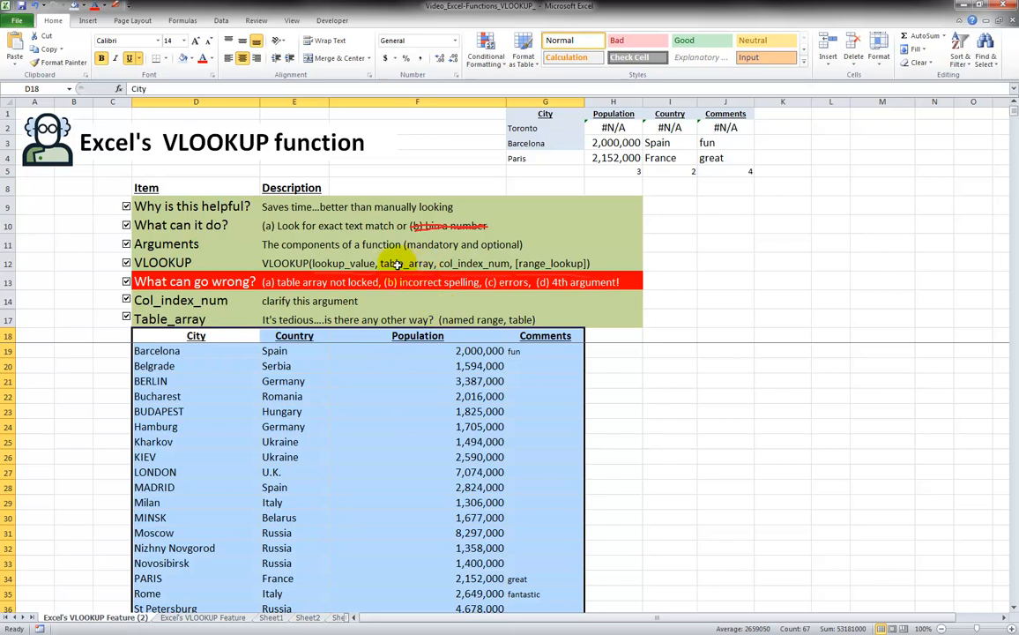
scroll(353, 384, down, 4)
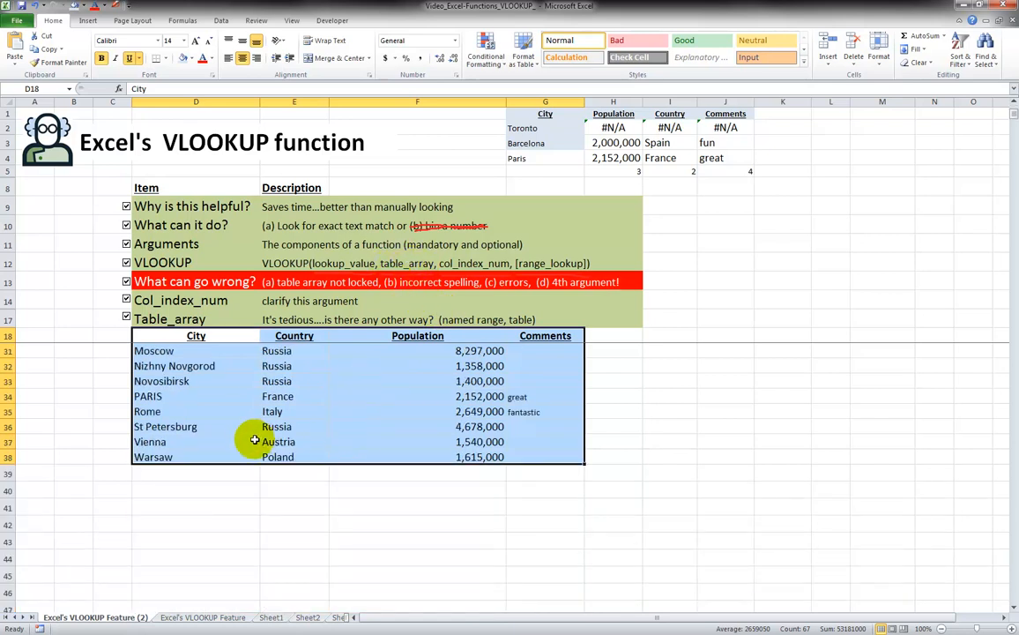
scroll(286, 429, up, 4)
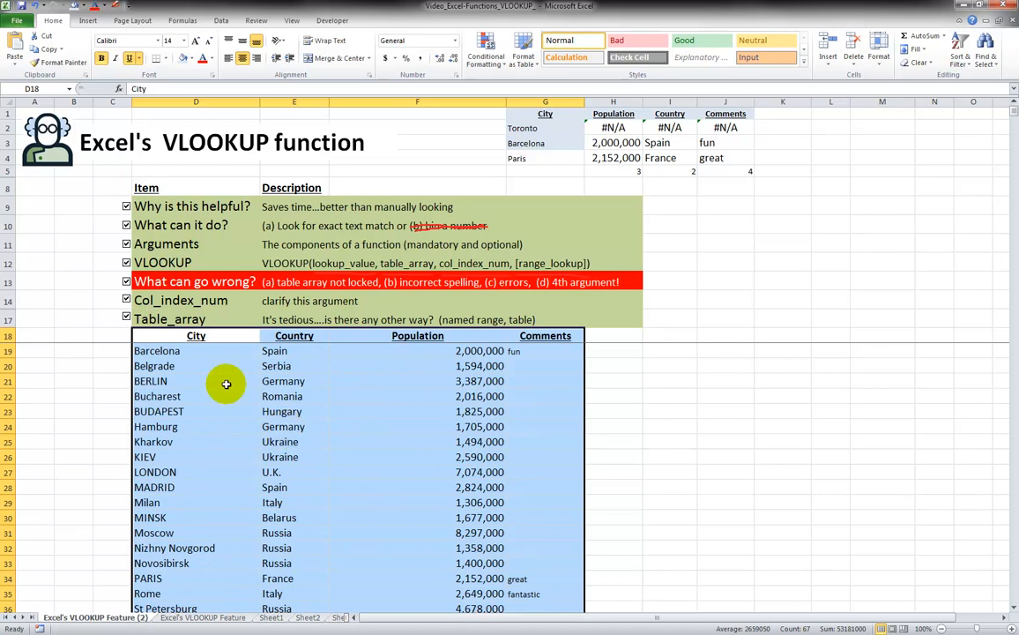
Name the D18:G38 selection CityRange, then pick it from the Name Box to verify
click(40, 89)
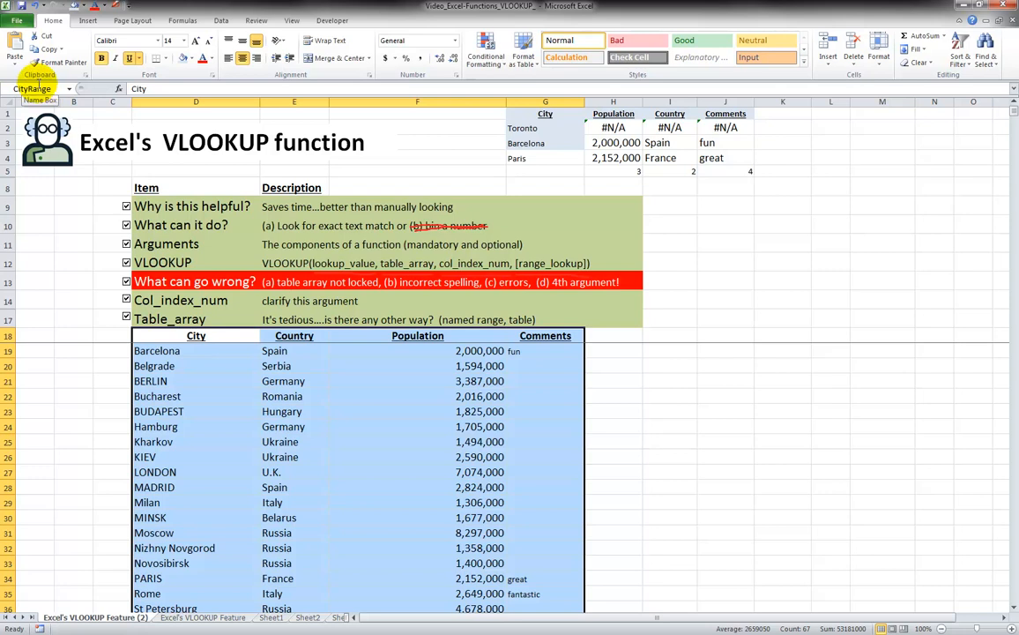
click(714, 321)
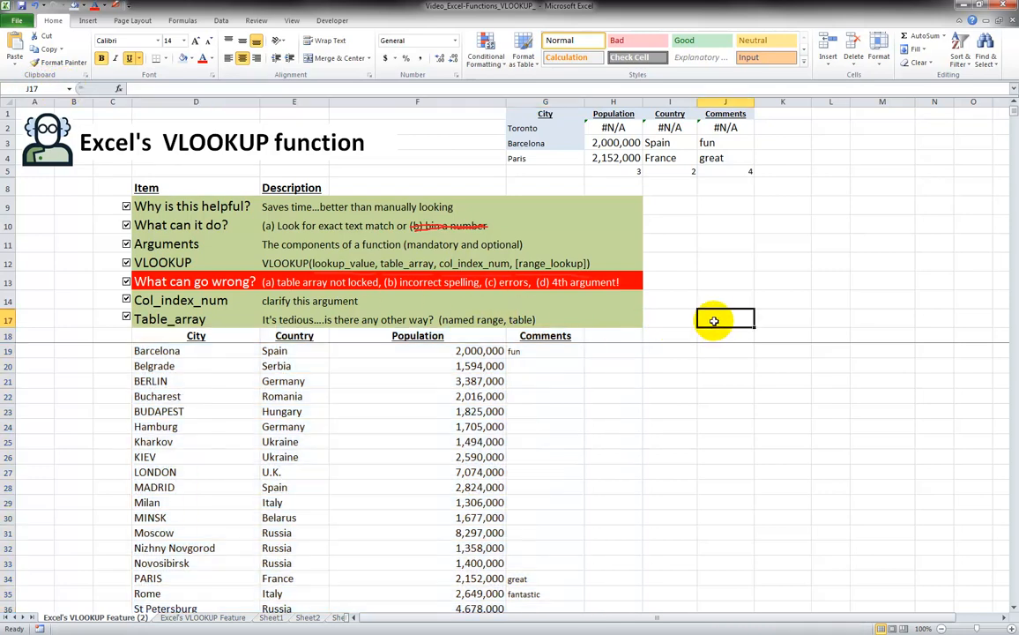
click(70, 89)
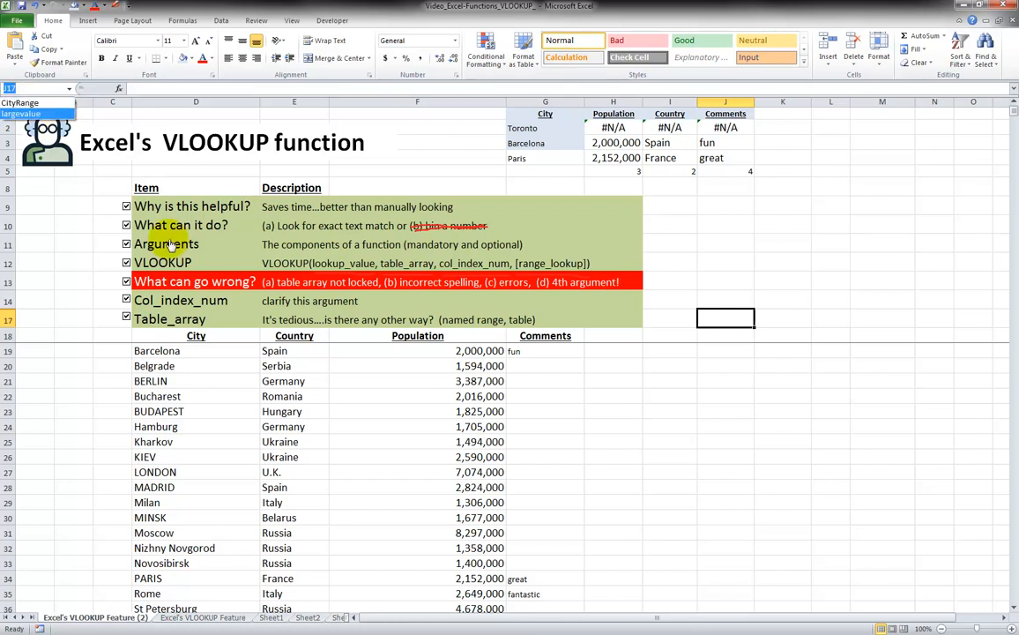
click(7, 104)
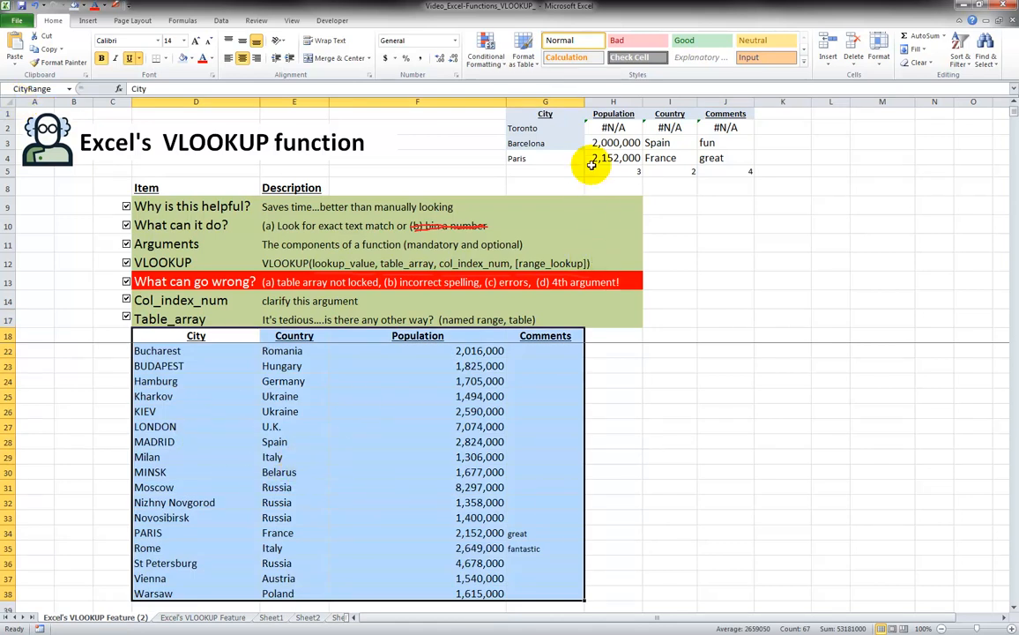
click(607, 128)
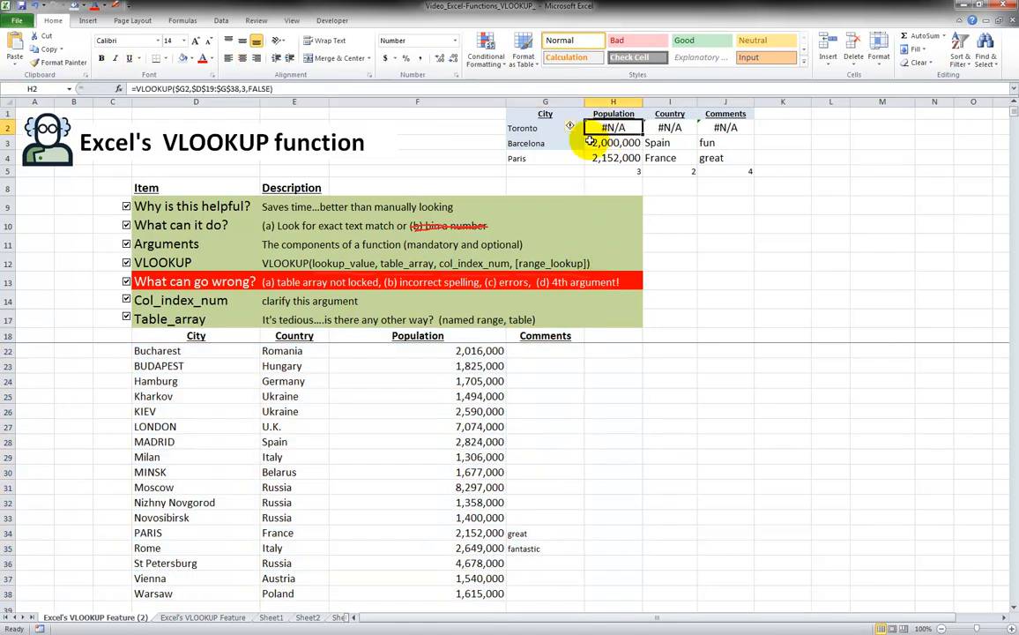
Replace H2's $D$19:$G$38 table array with CityRange using Paste Name (F3)
click(194, 89)
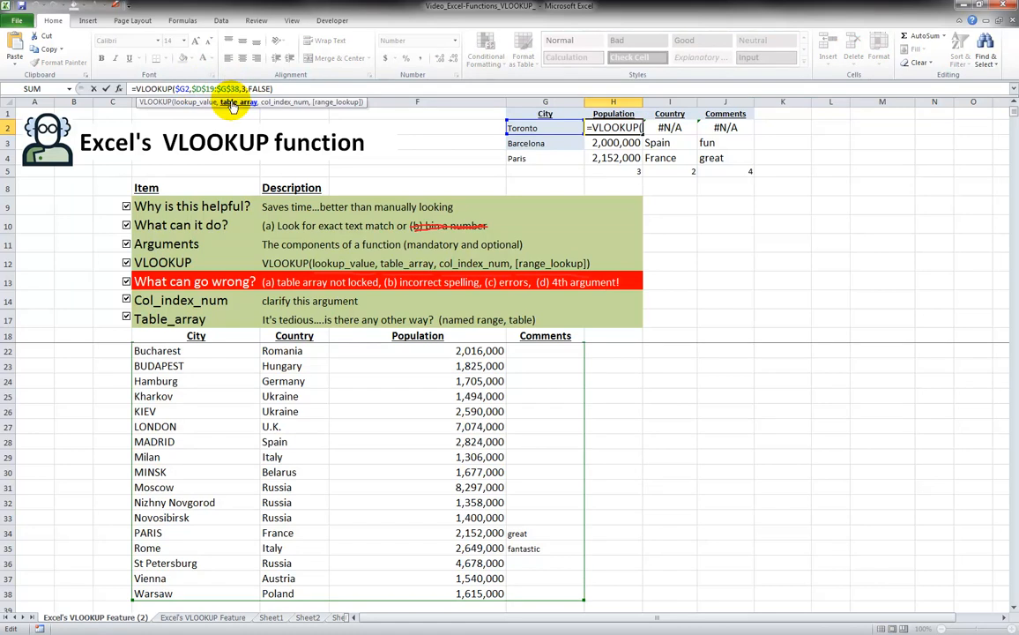
click(234, 103)
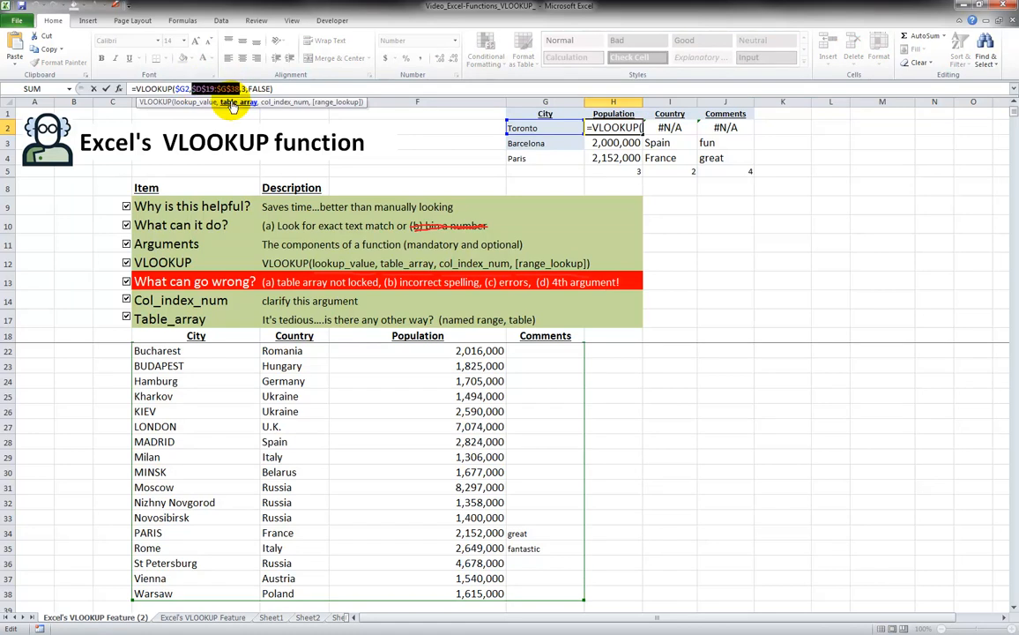
key(Delete)
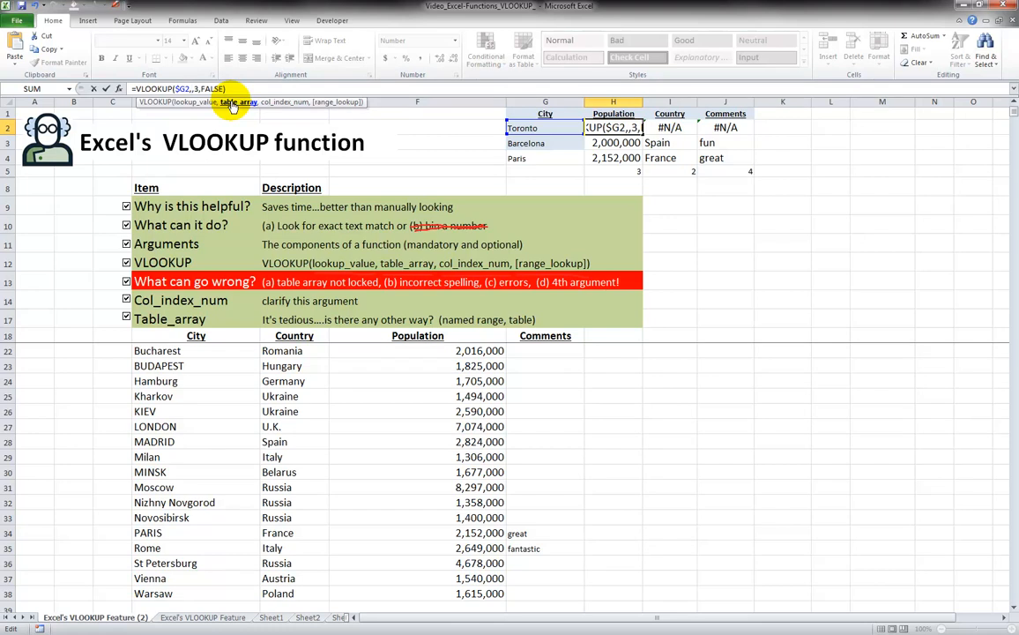
key(F3)
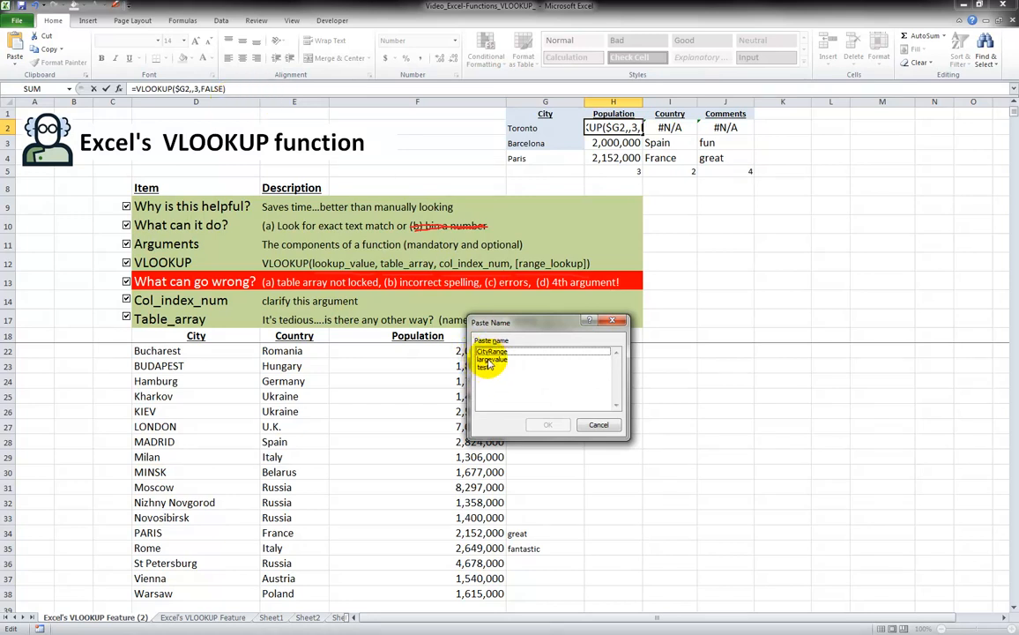
key(Down)
key(Down)
key(Down)
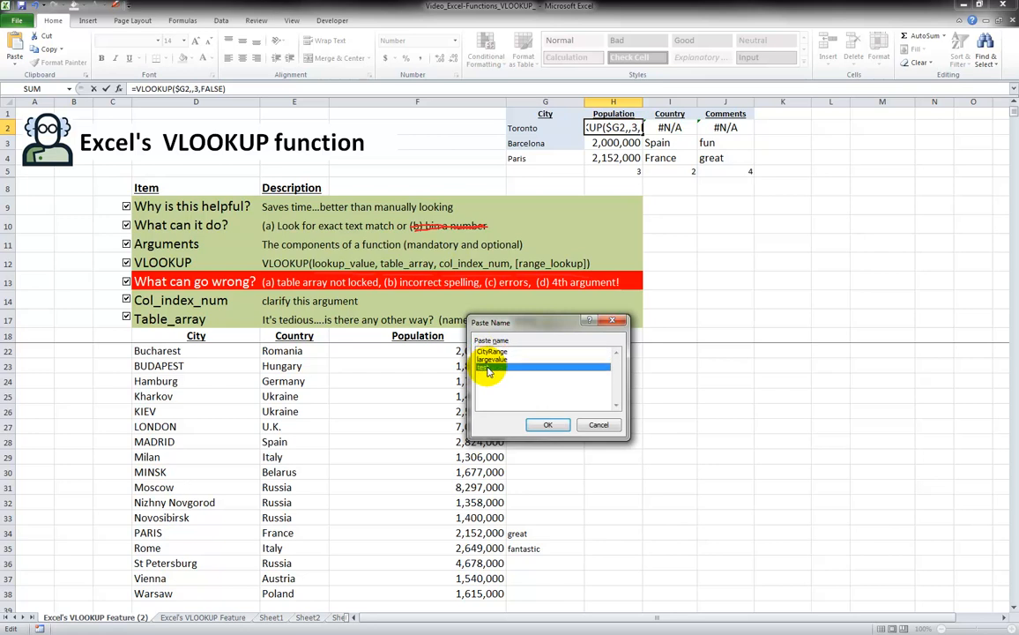
click(491, 352)
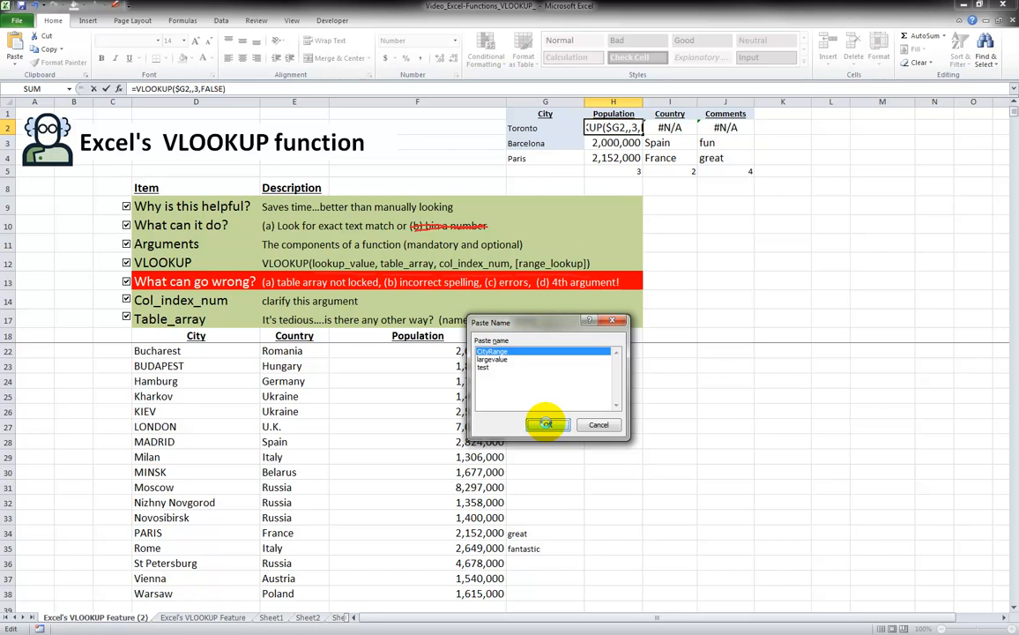
click(546, 425)
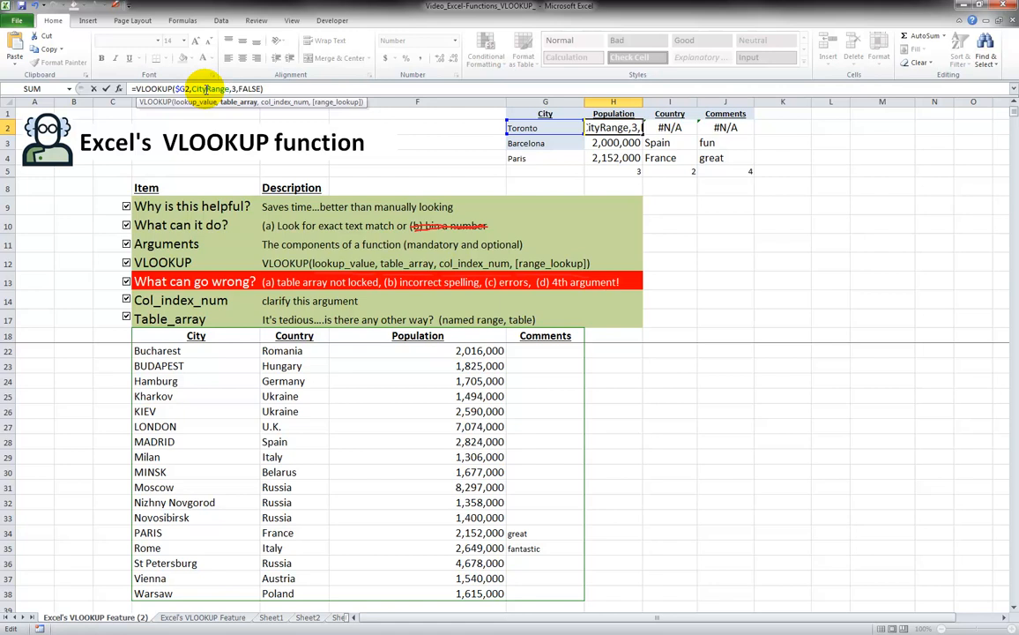
key(ctrl+Return)
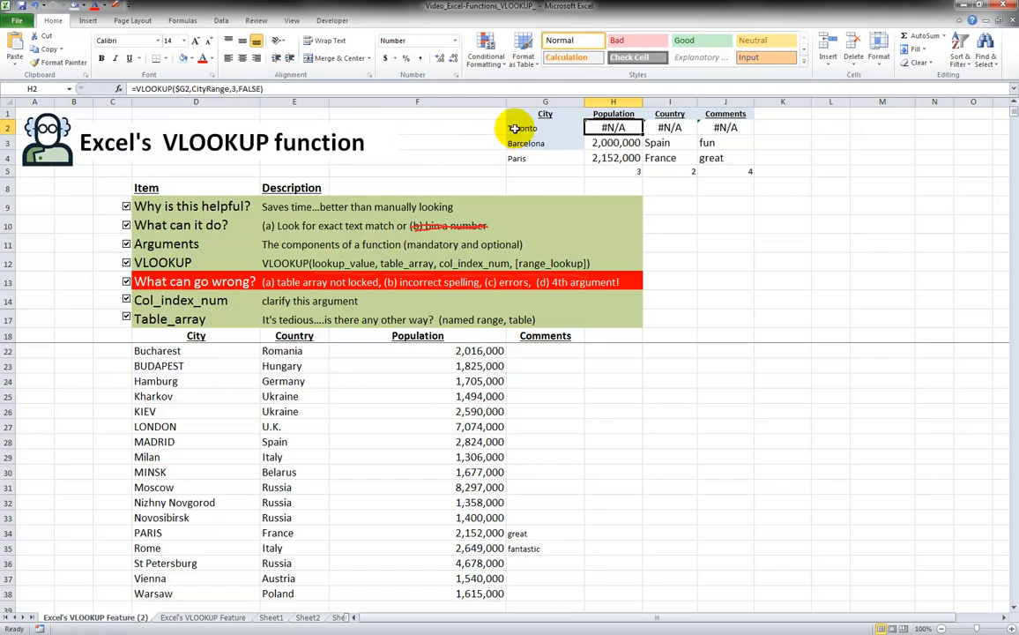
Fill the CityRange lookup from H2 down to H4 and check each row's formula
drag(642, 135, 646, 160)
click(613, 128)
click(614, 143)
click(611, 157)
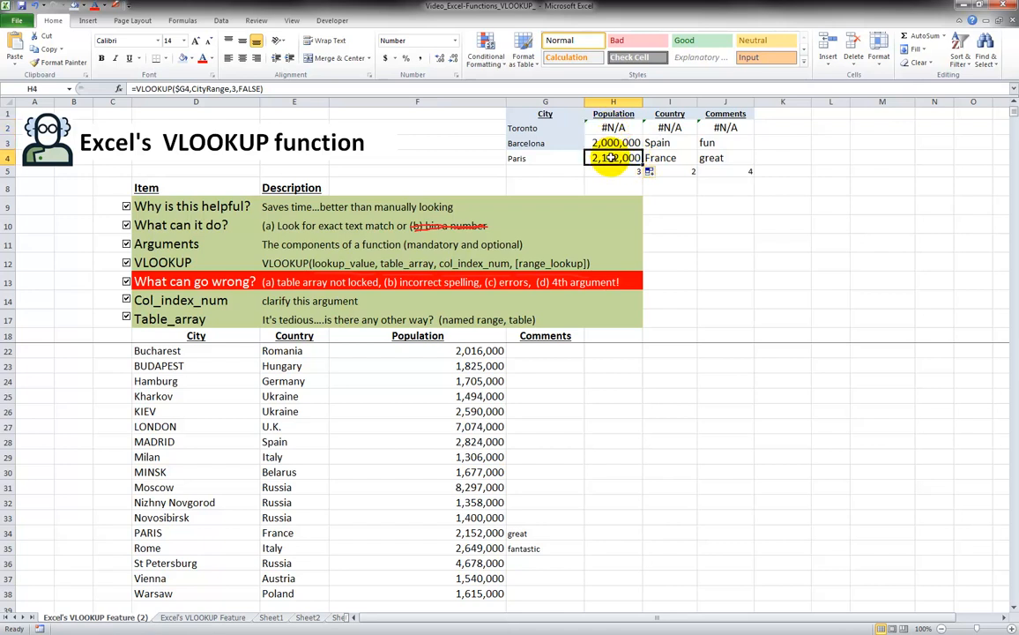
click(613, 128)
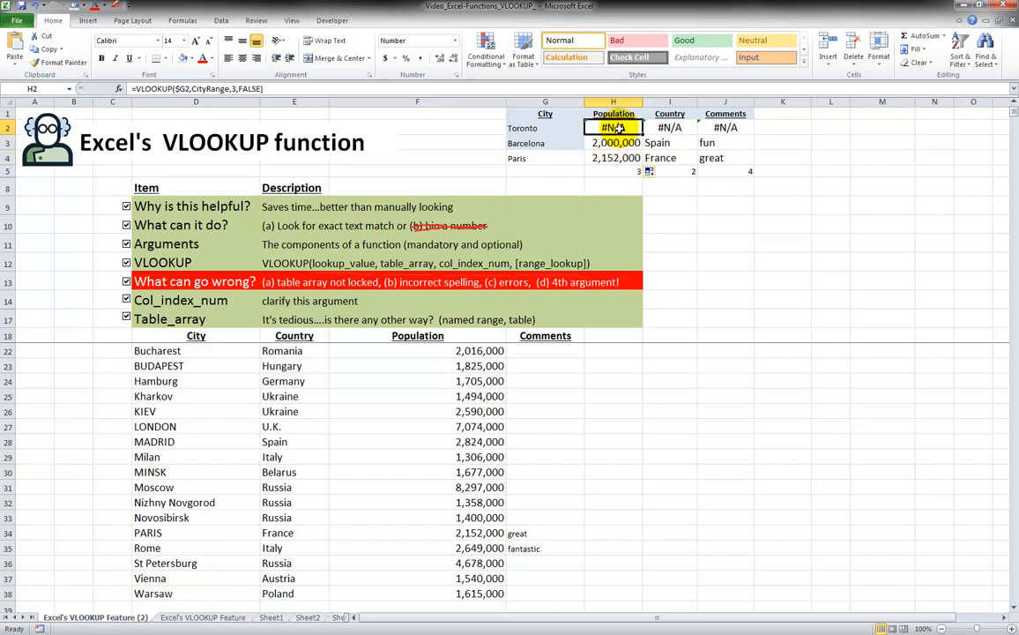
click(614, 143)
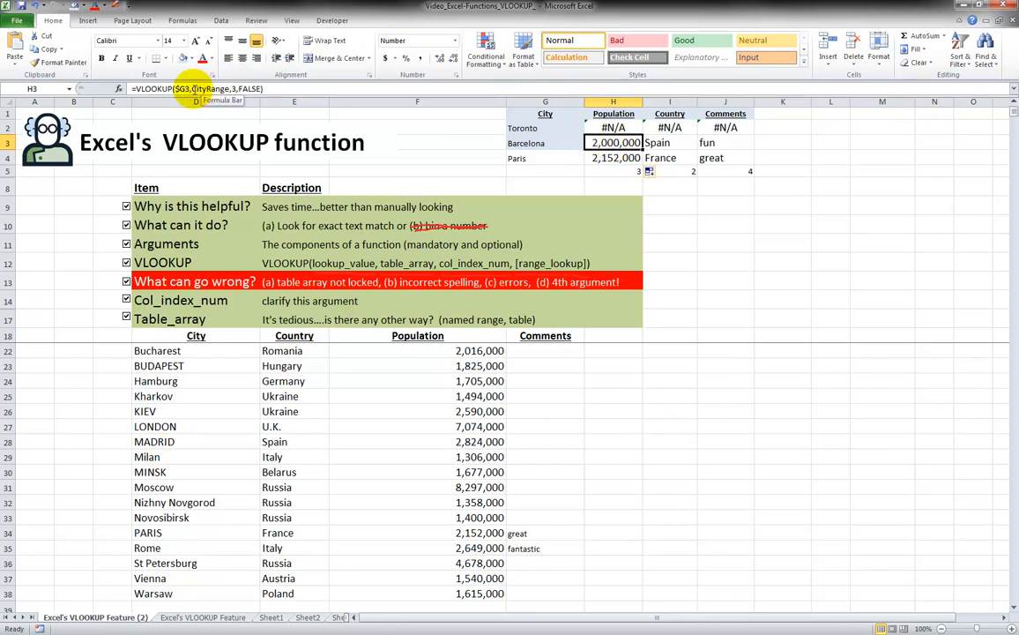
click(662, 143)
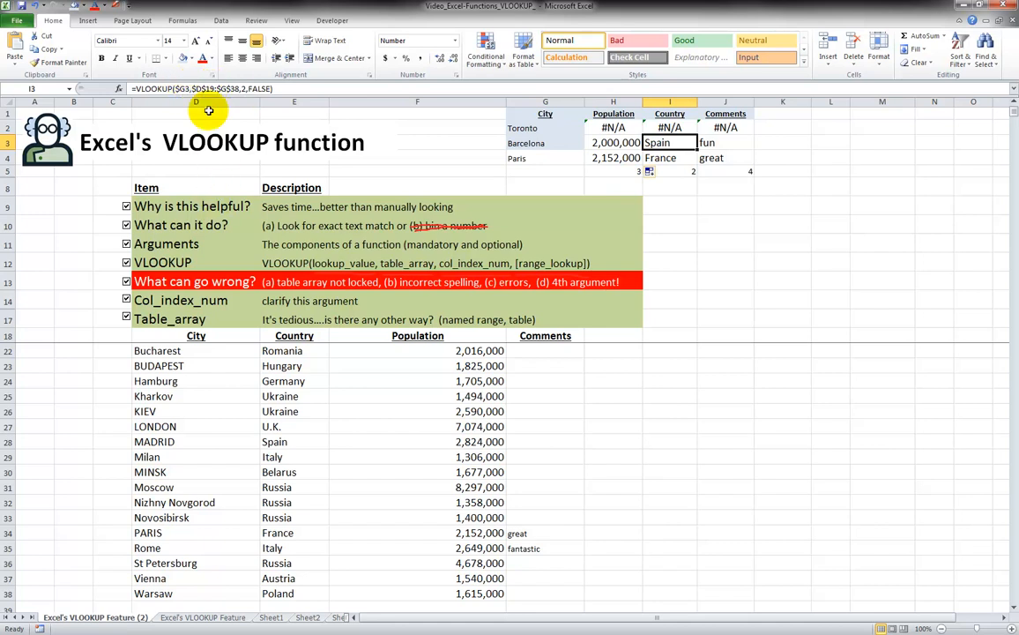
click(608, 143)
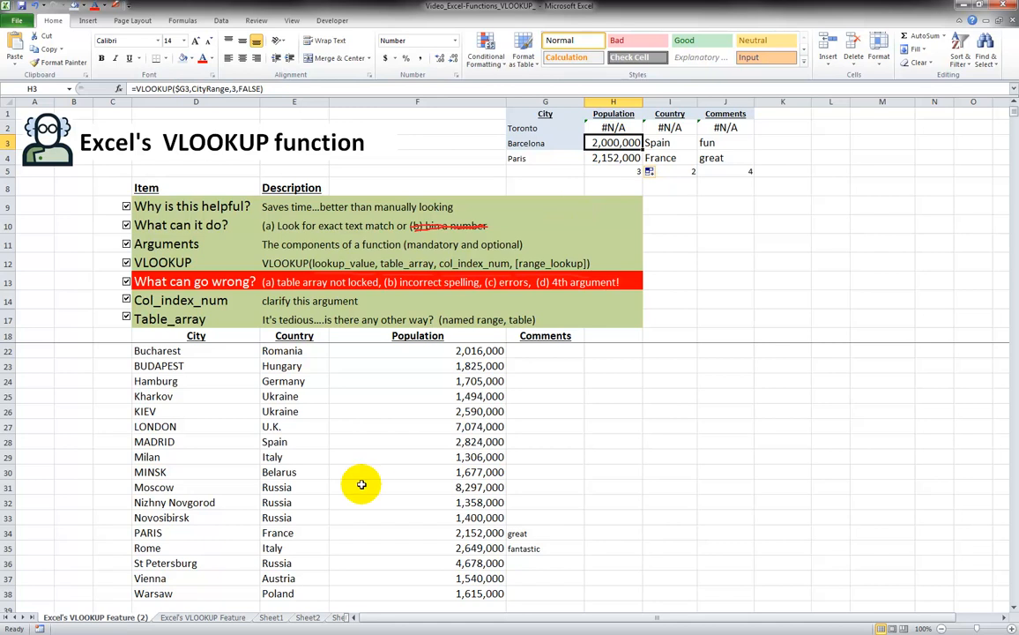
scroll(339, 493, down, 1)
Enter Toronto, Canada and 5000000 in row 39 below Warsaw
click(214, 567)
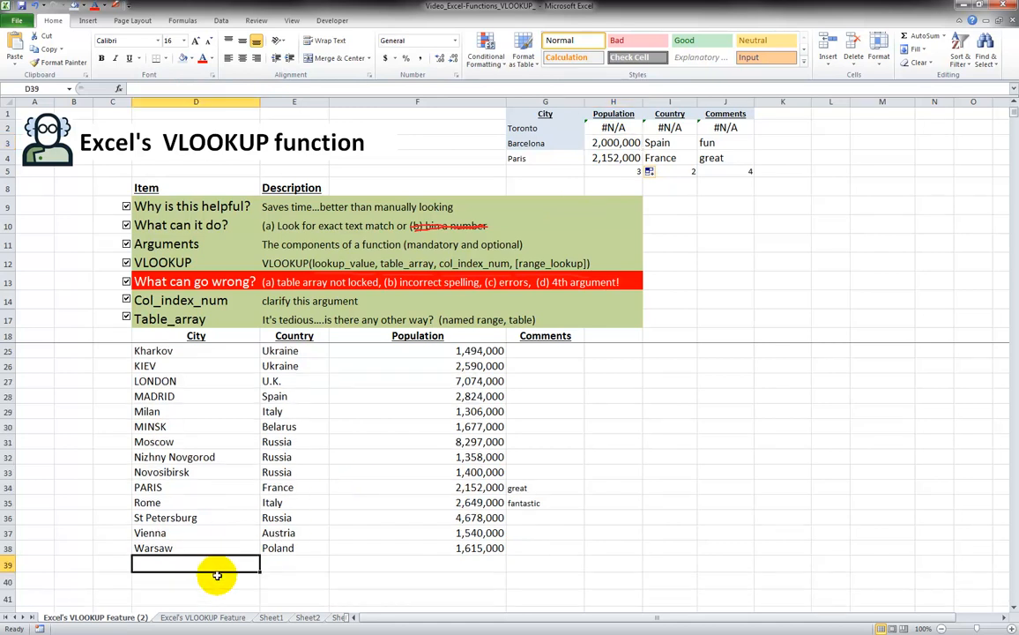
text(Toronto)
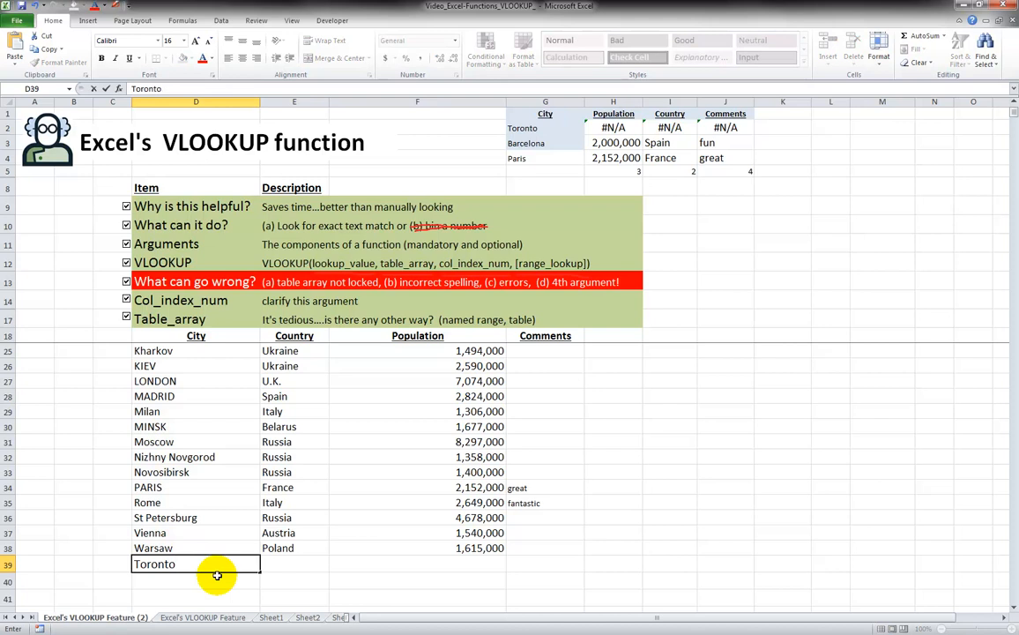
key(Tab)
text(Cana)
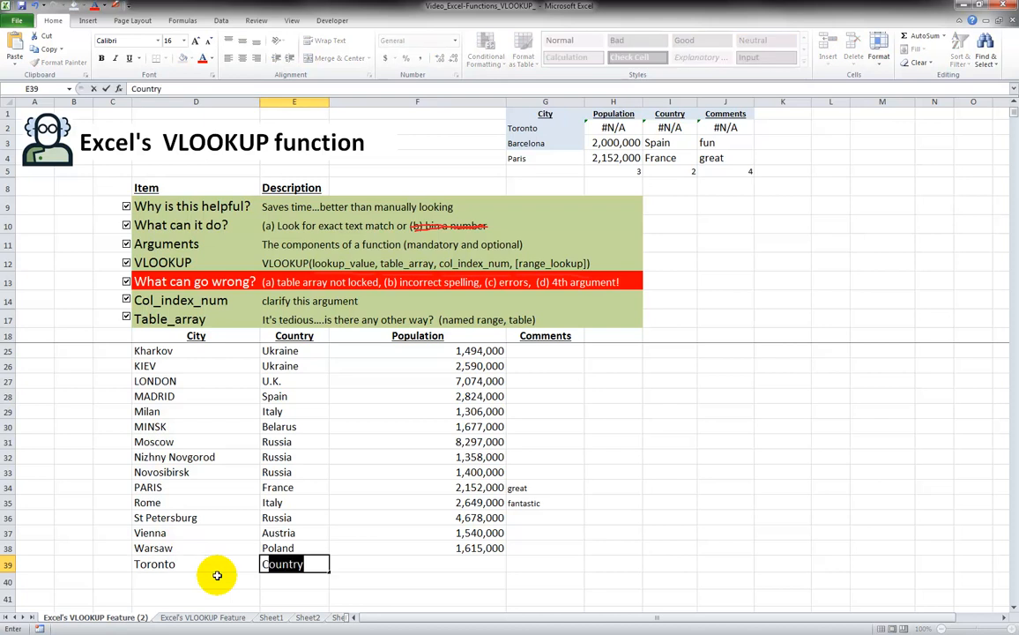
text(da)
key(Tab)
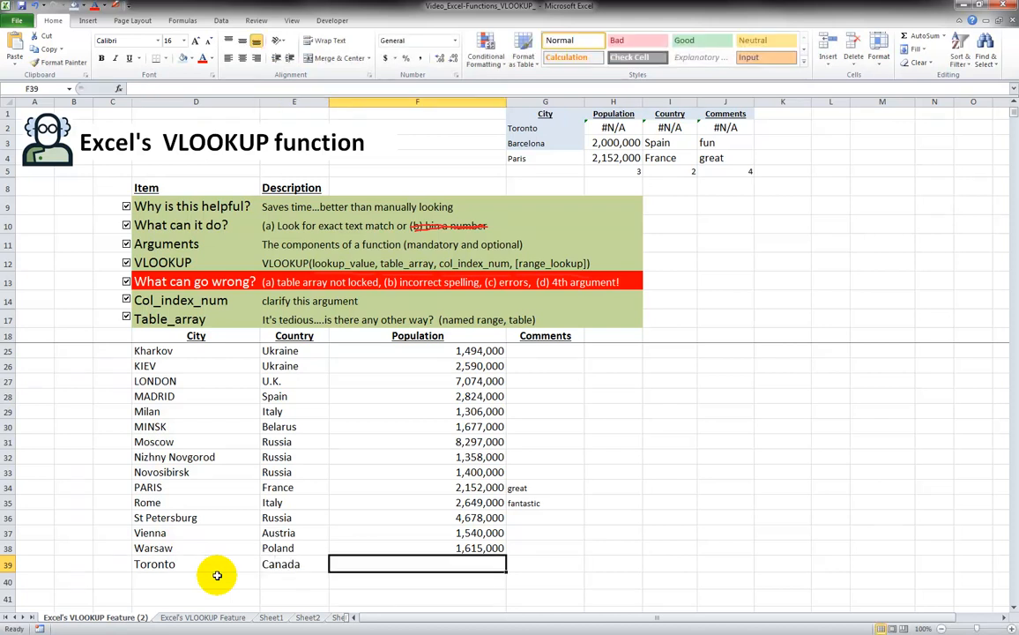
text(5000000)
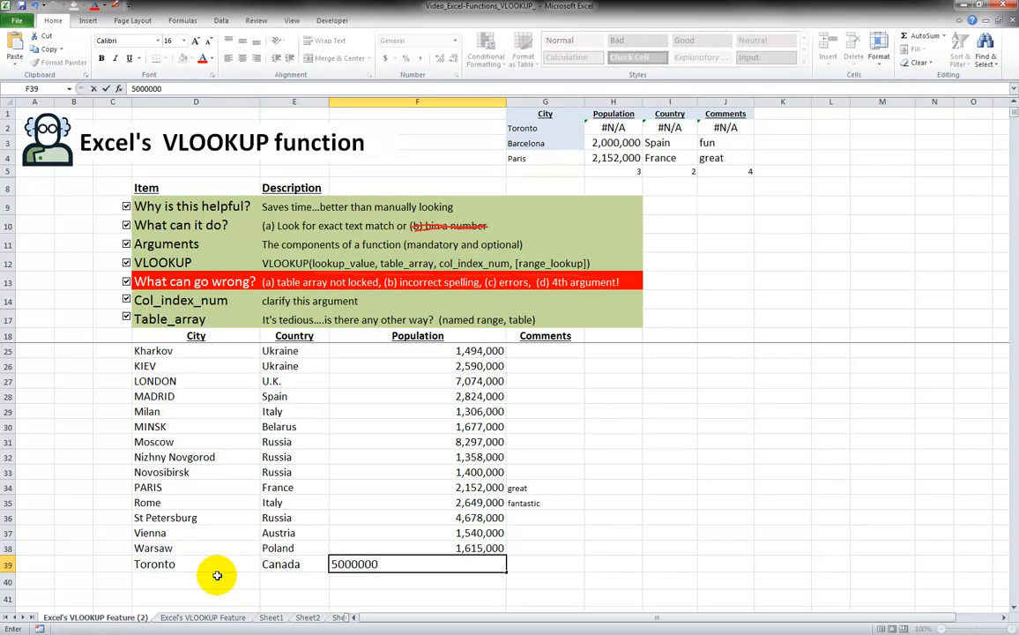
key(ctrl+Return)
Copy F38's comma number format onto Toronto's population and recheck the H2 lookup
key(Up)
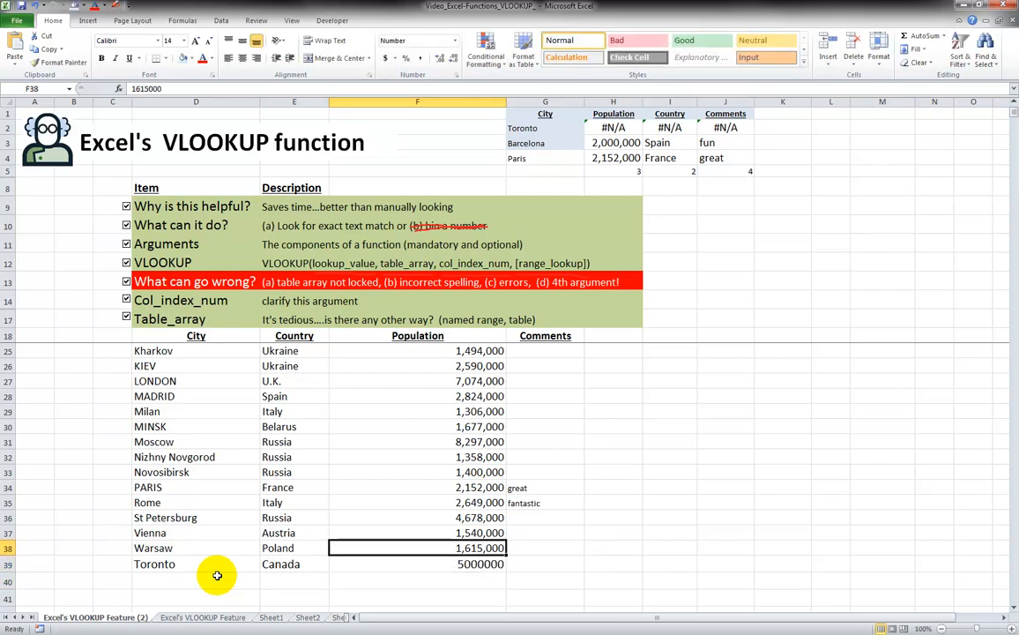
click(56, 61)
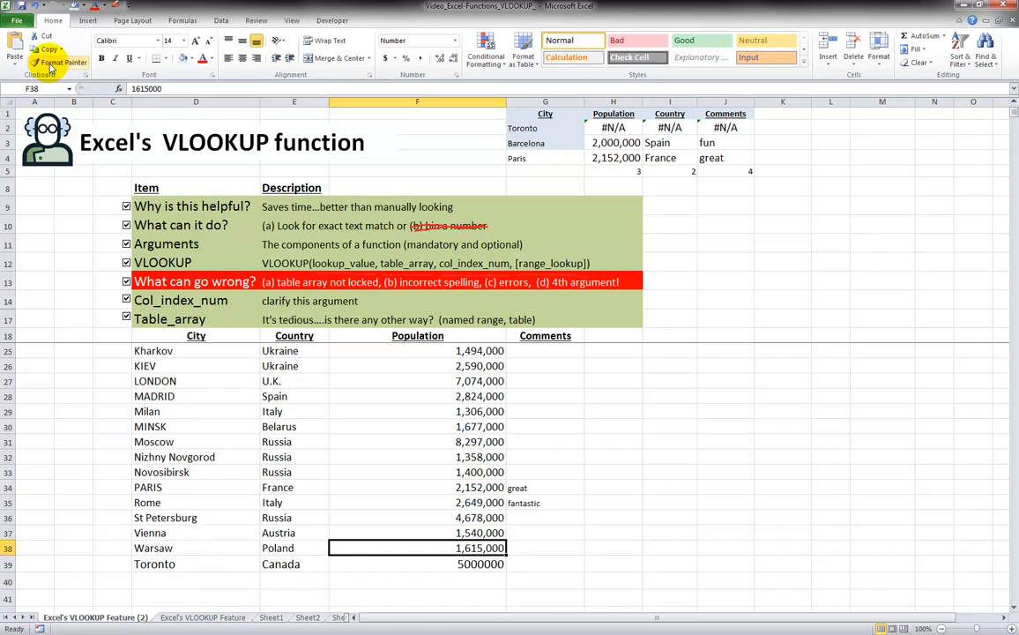
click(484, 561)
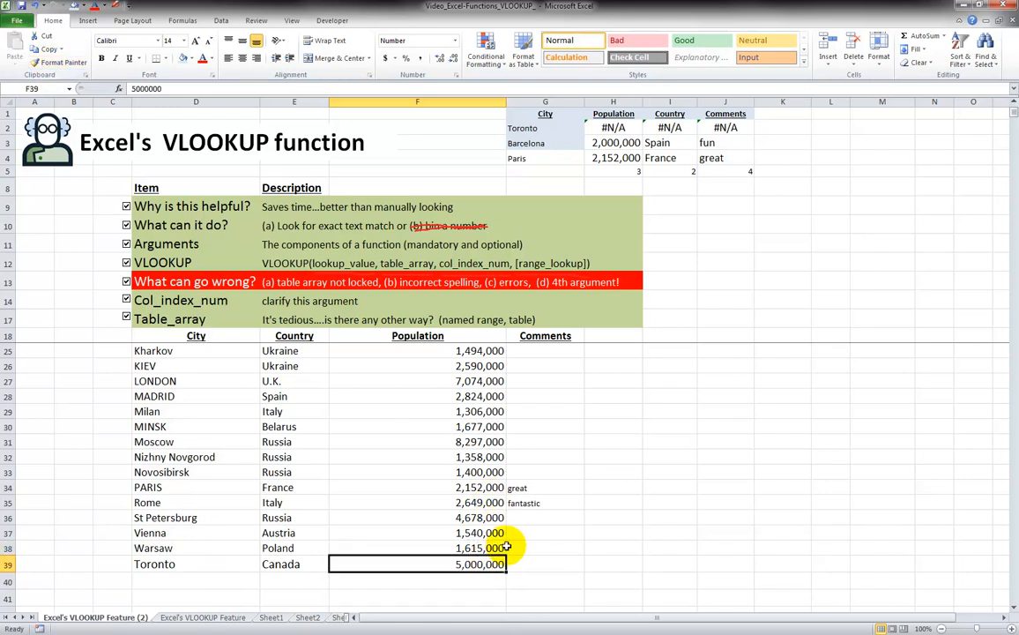
click(156, 565)
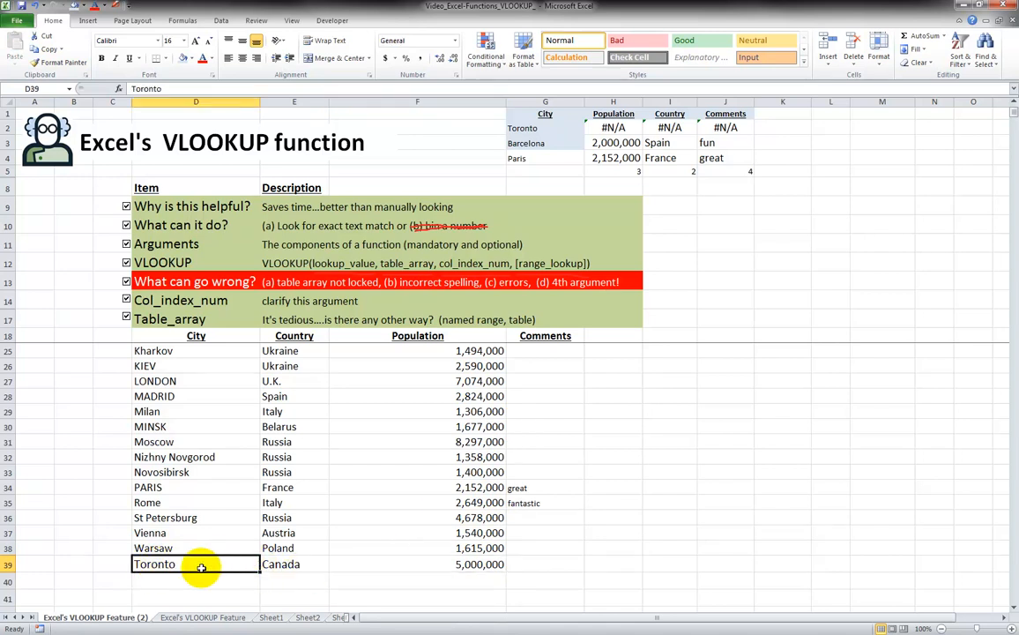
click(608, 128)
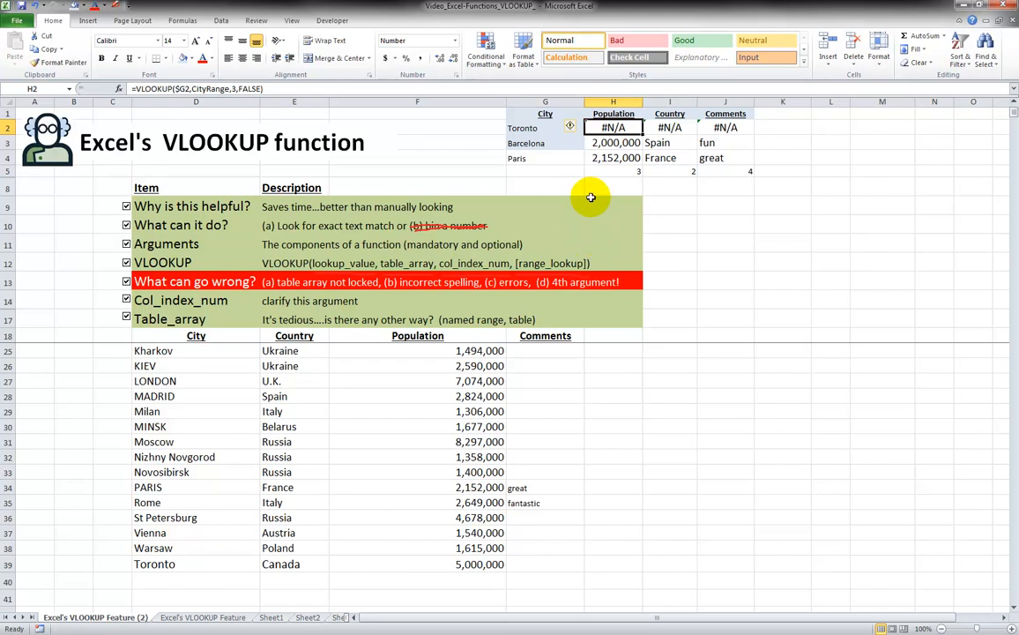
In Name Manager, change CityRange's reference to end at $G$39 instead of $G$38
click(182, 22)
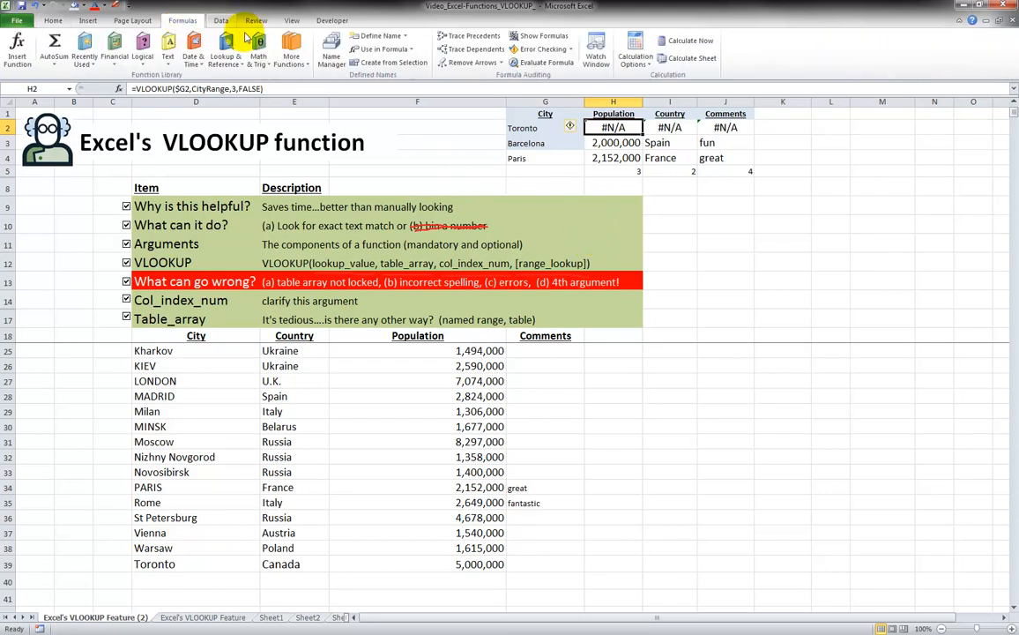
click(328, 50)
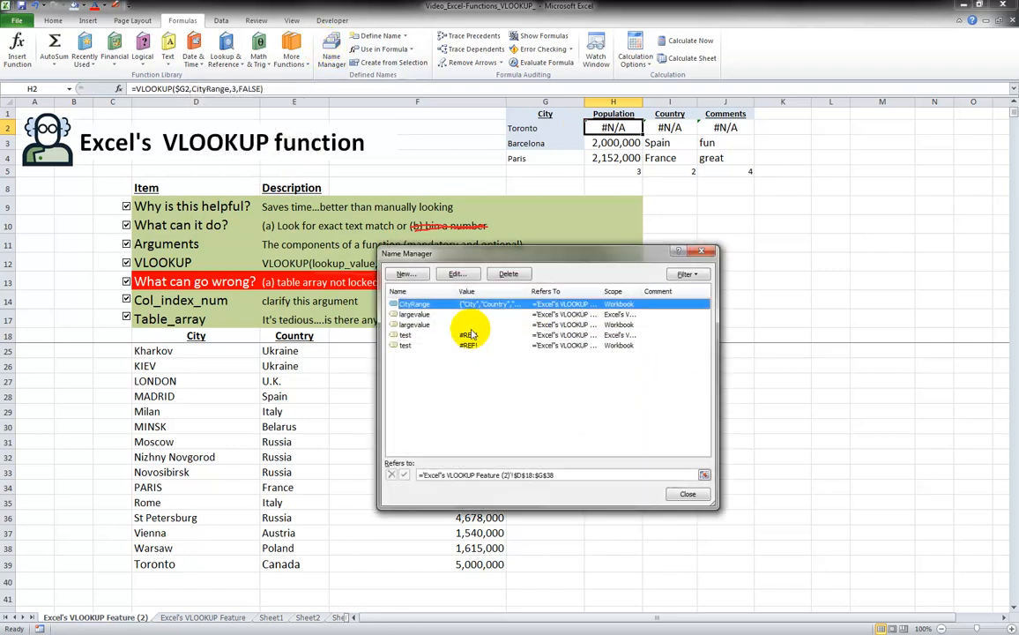
click(407, 315)
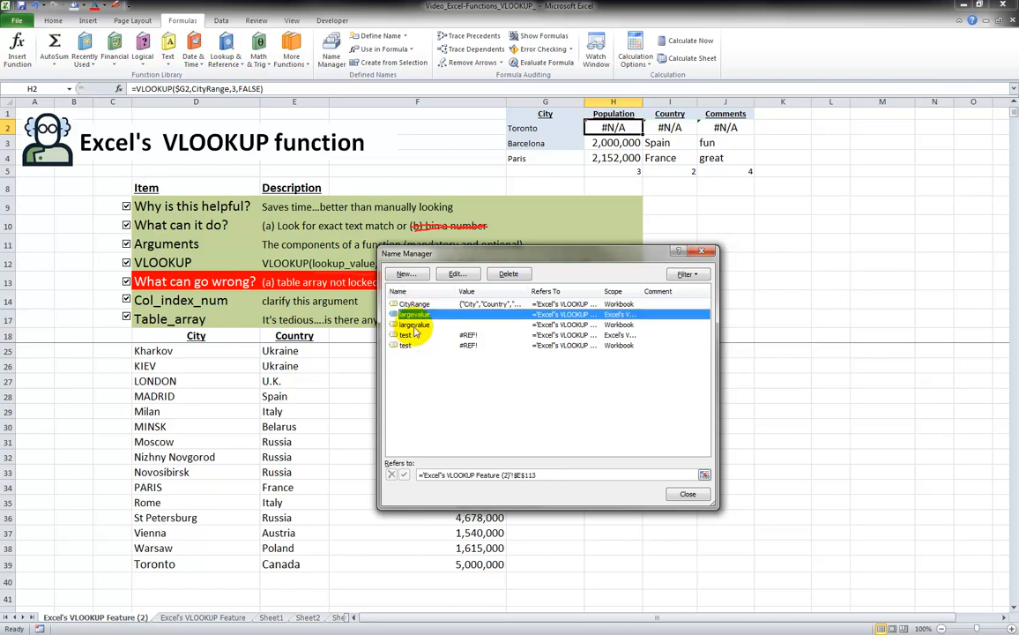
click(420, 305)
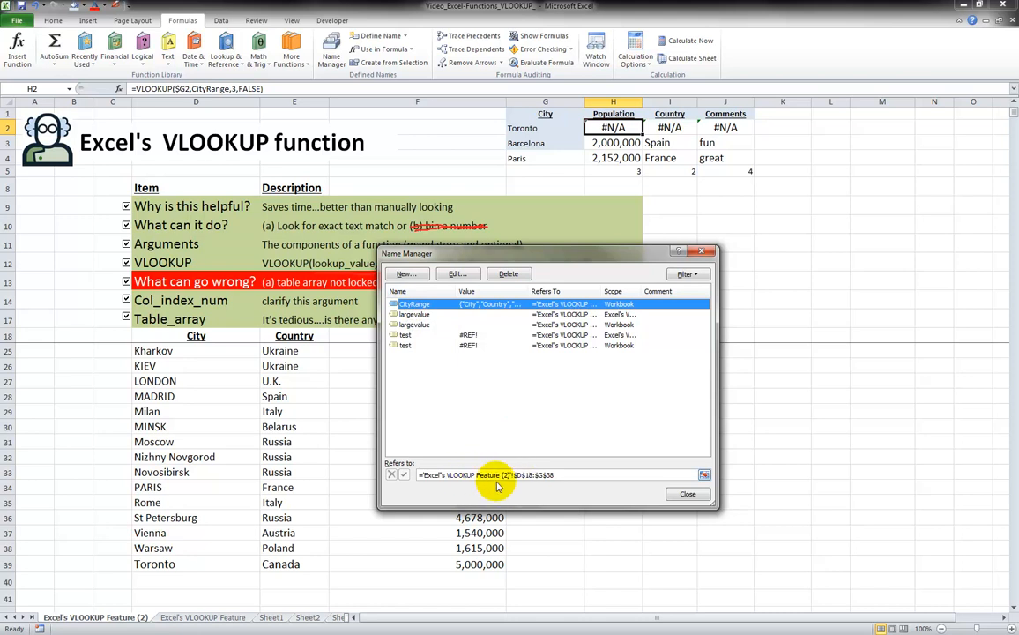
click(562, 474)
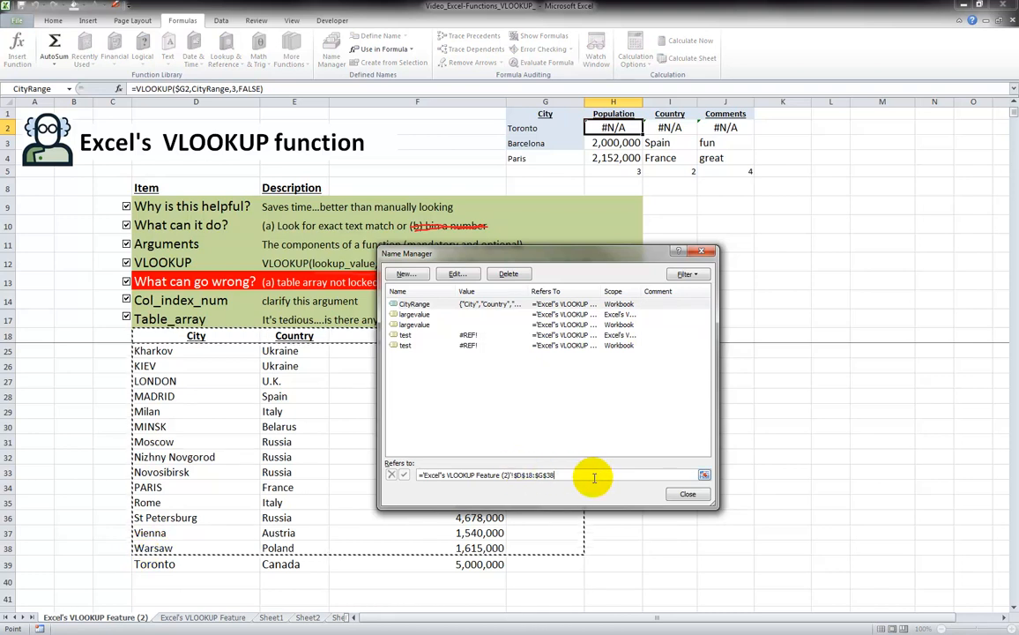
key(BackSpace)
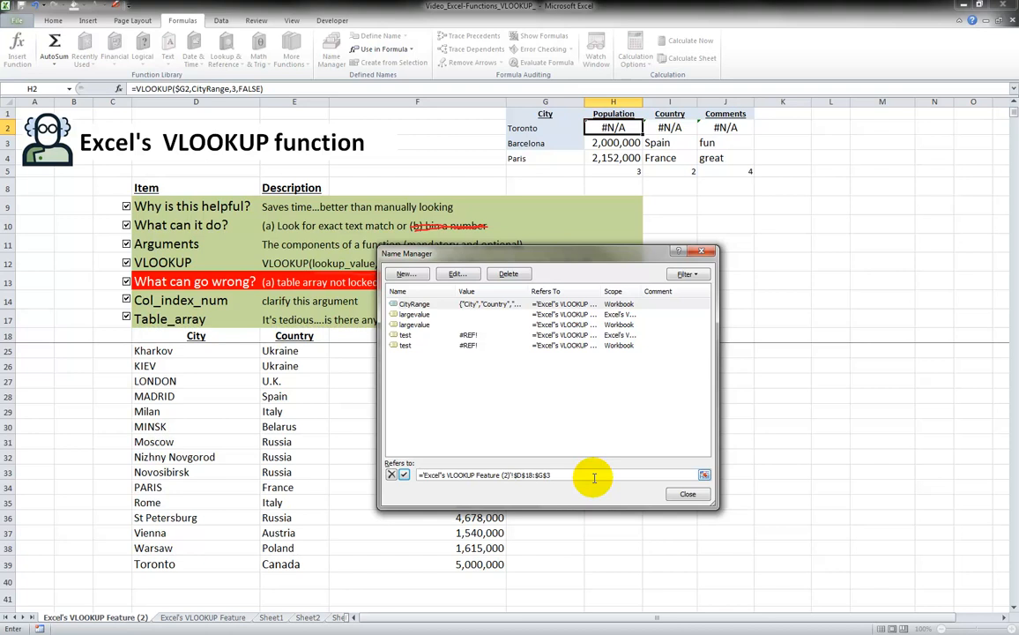
click(404, 475)
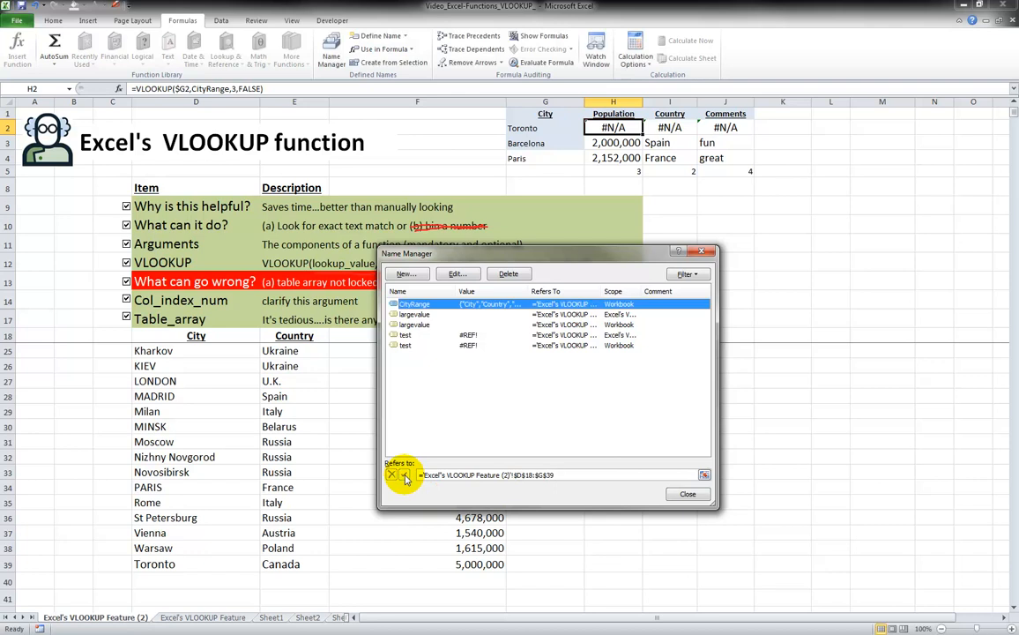
Close Name Manager and enter TORONTO in capitals as the lookup city in G2
click(687, 495)
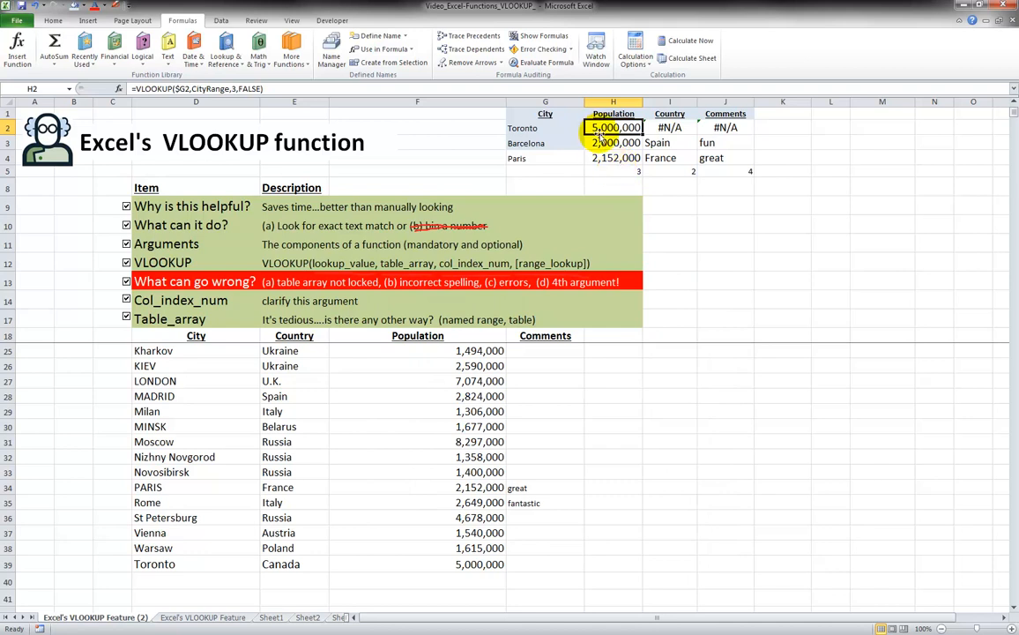
click(215, 89)
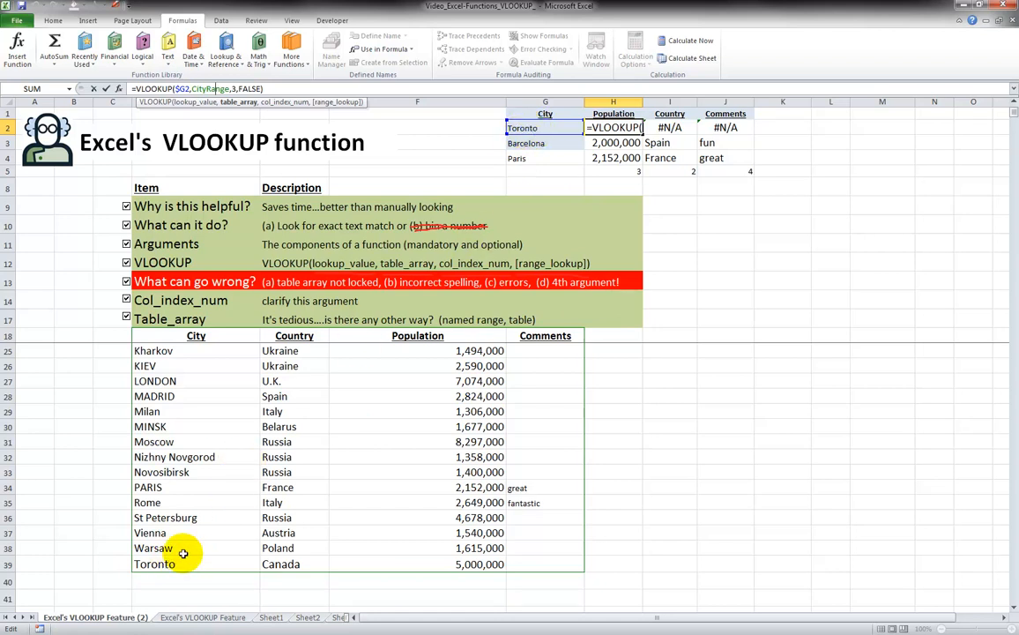
click(542, 128)
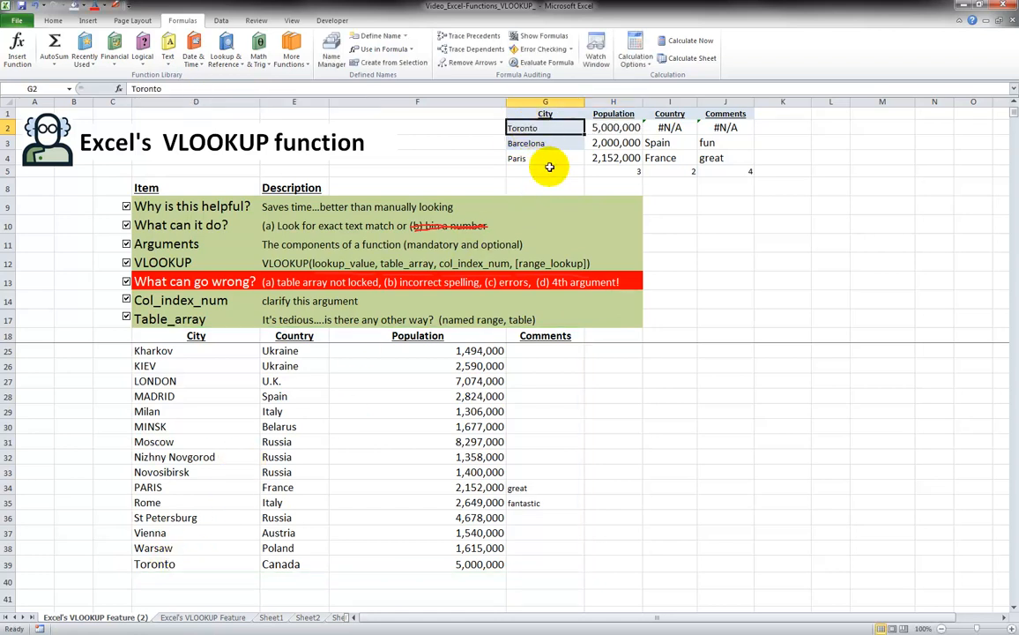
text(TORONT)
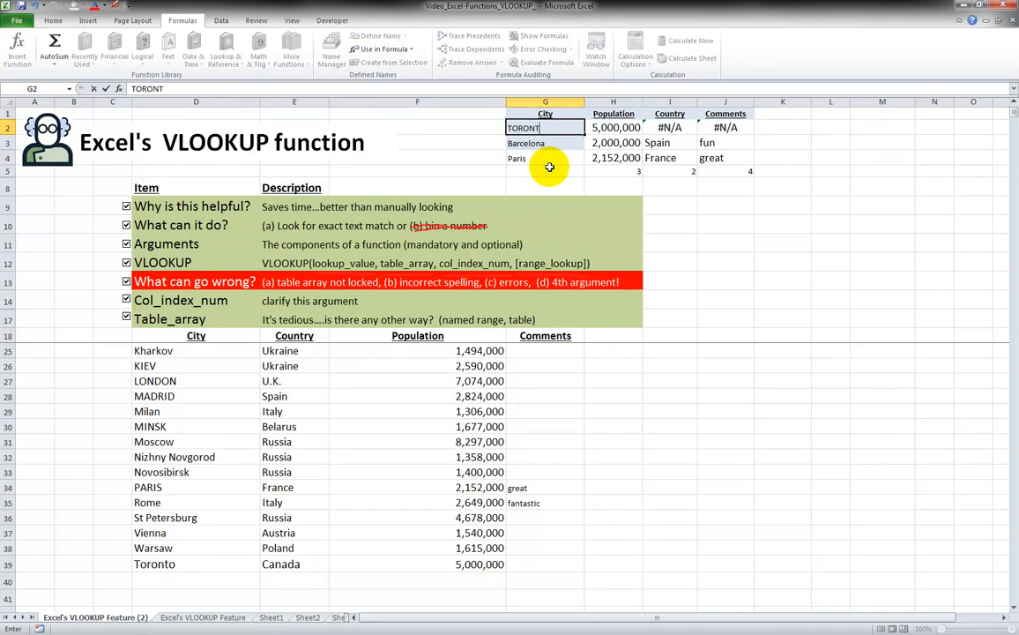
text(O)
key(Return)
key(Up)
key(Right)
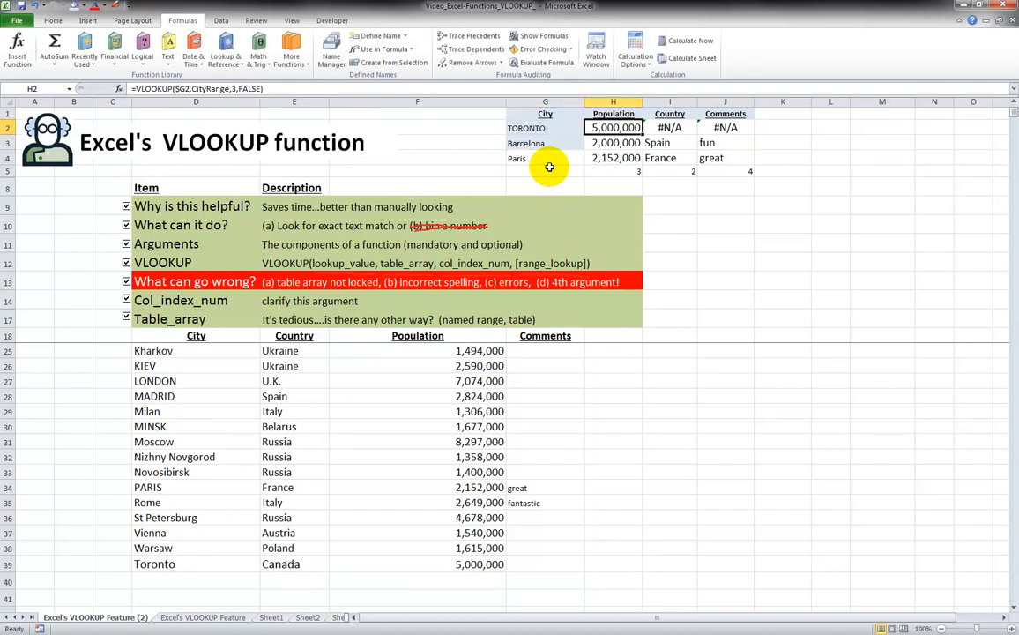
Re-commit the H2 population lookup so it returns 5,000,000, then fill it down to H4
click(215, 89)
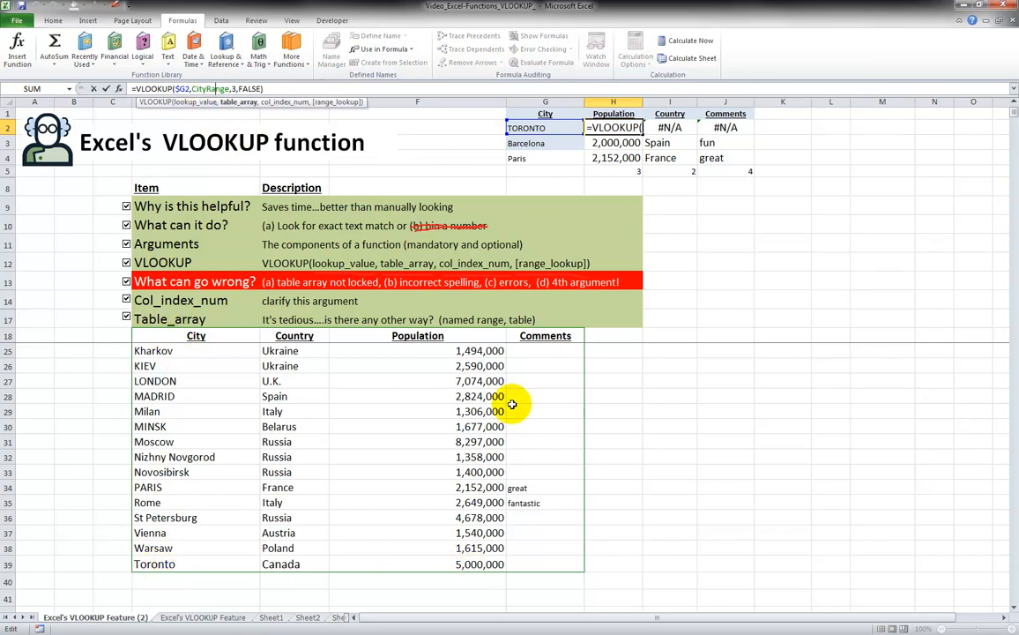
key(ctrl+Return)
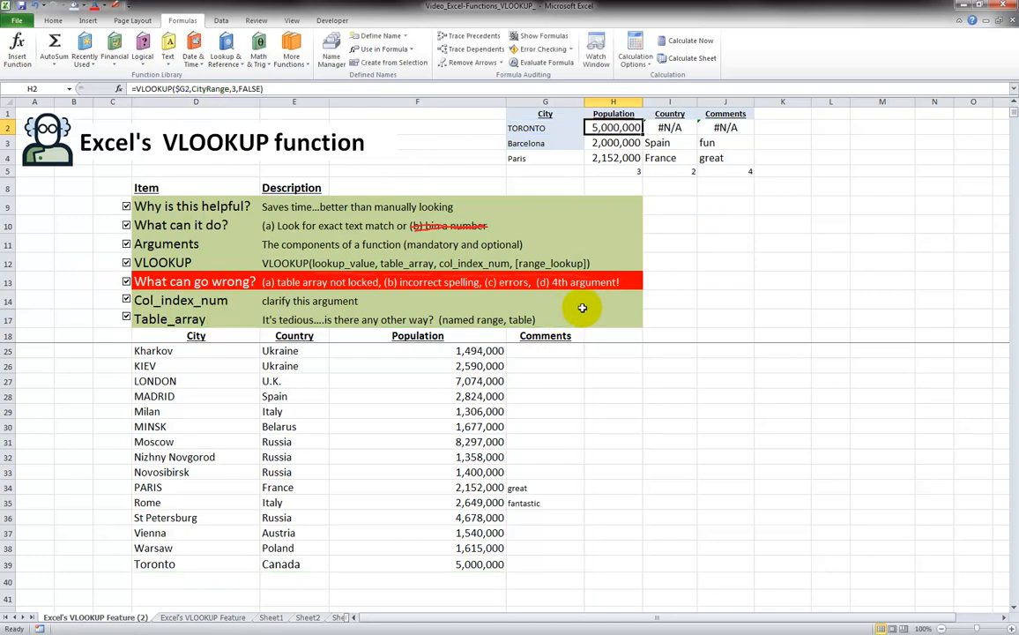
drag(644, 137, 645, 161)
Add a Hamilton, Canada row with population 700000 in row 40 of the city list
click(226, 582)
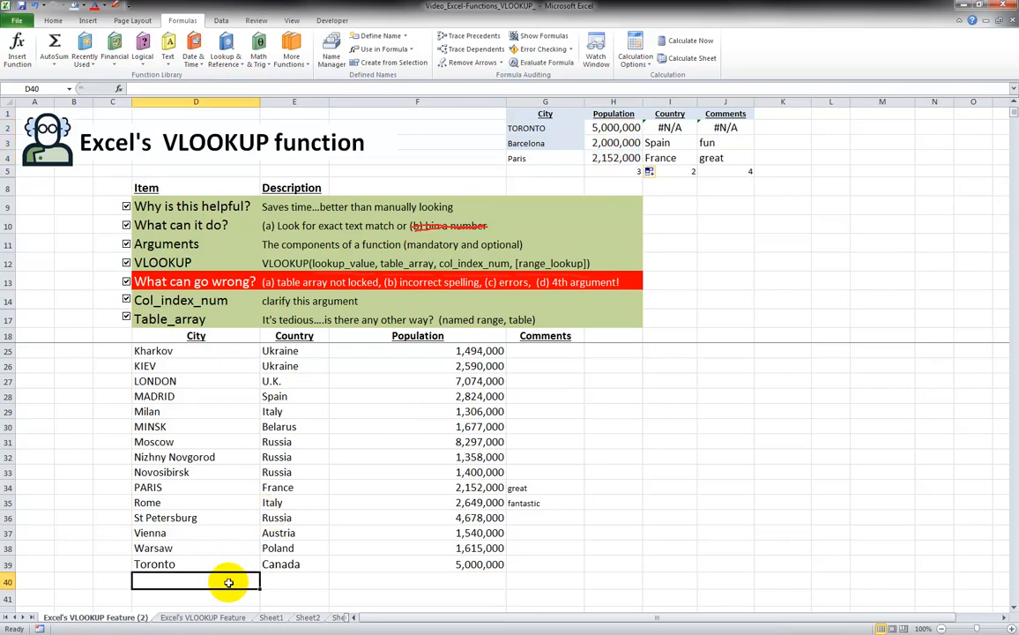
text(Hamilton)
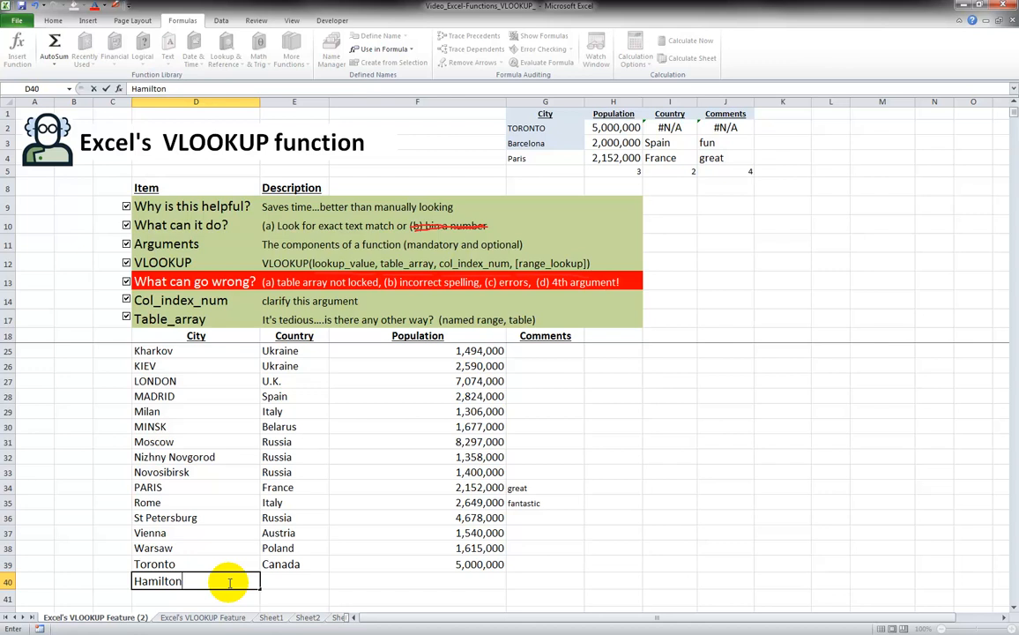
key(Tab)
text(Can)
key(Right)
key(Down)
key(Up)
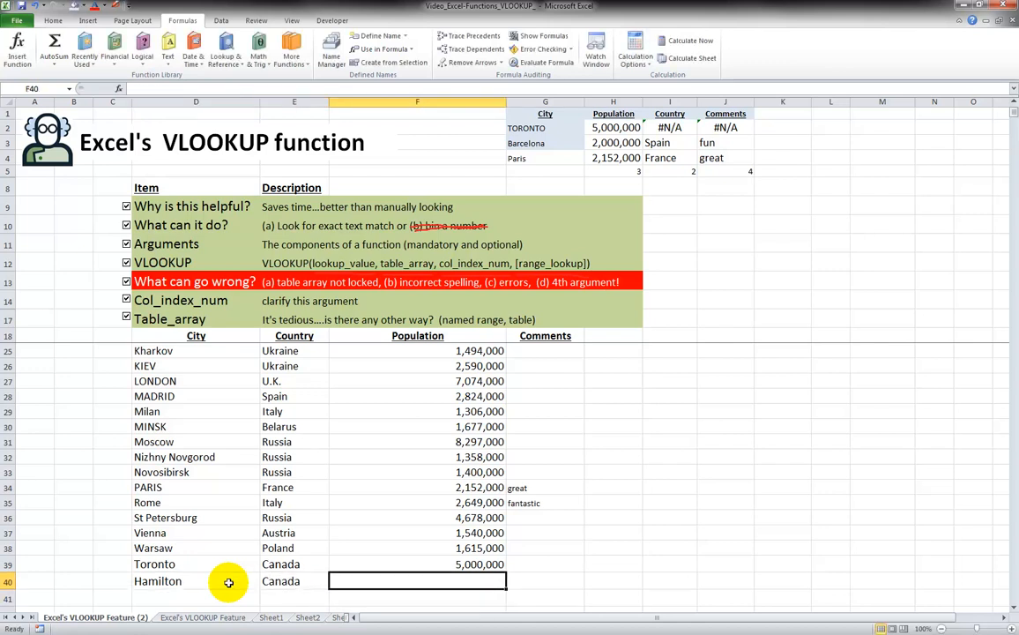
text(7000)
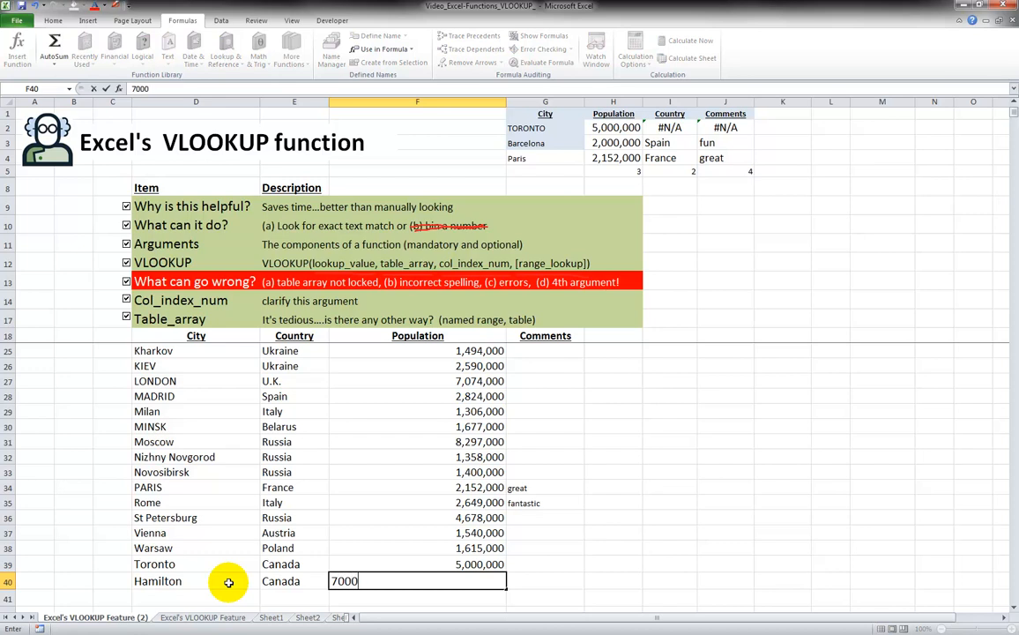
text(00)
key(Return)
Format Painter Toronto's population format from F39 onto Hamilton's F40, giving 700,000
key(Up)
key(Up)
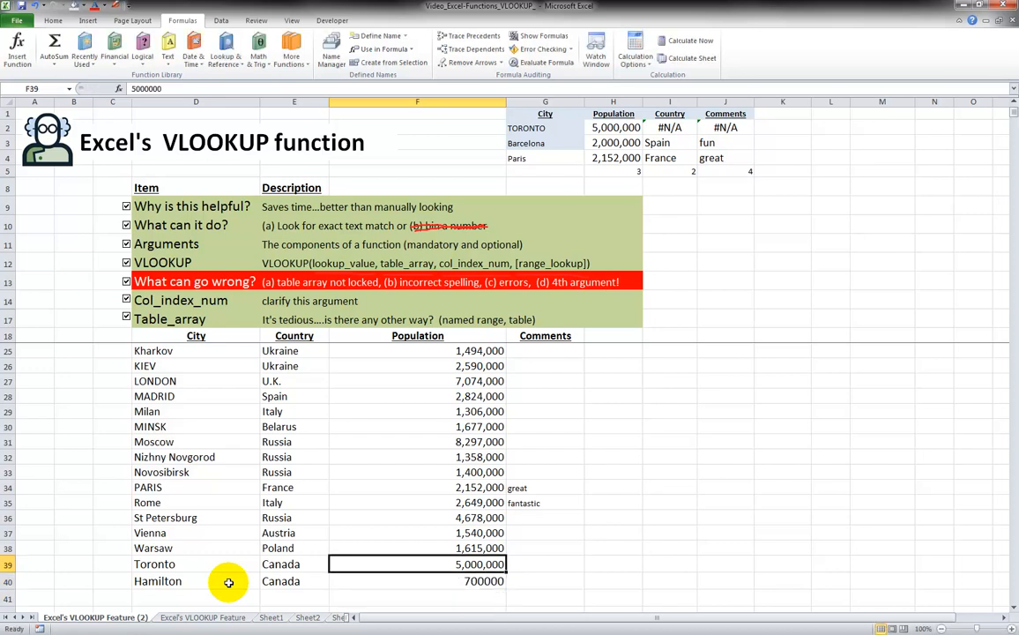
click(51, 20)
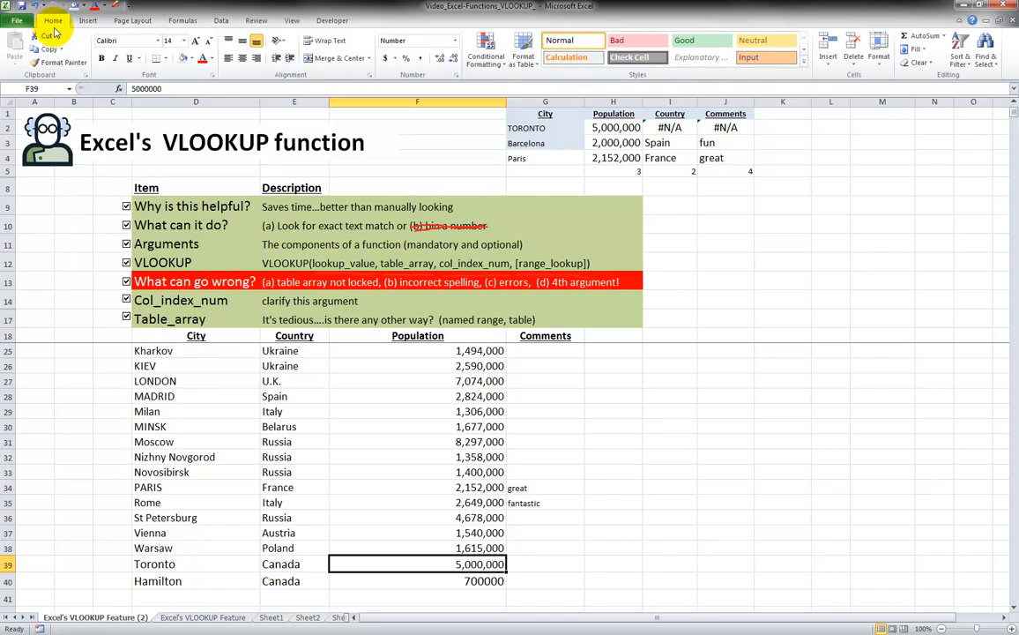
click(59, 63)
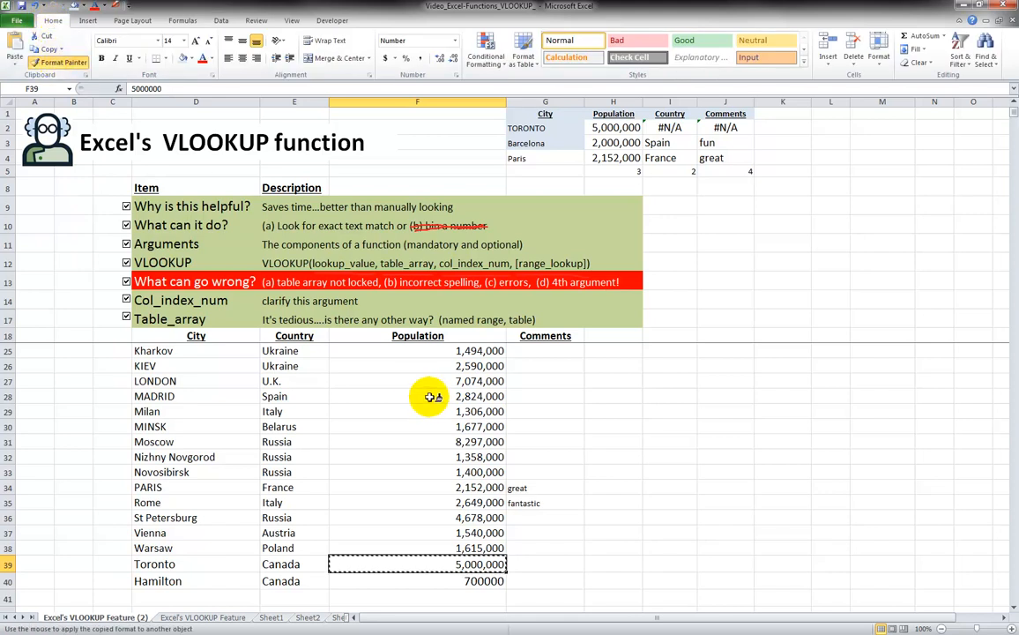
click(487, 583)
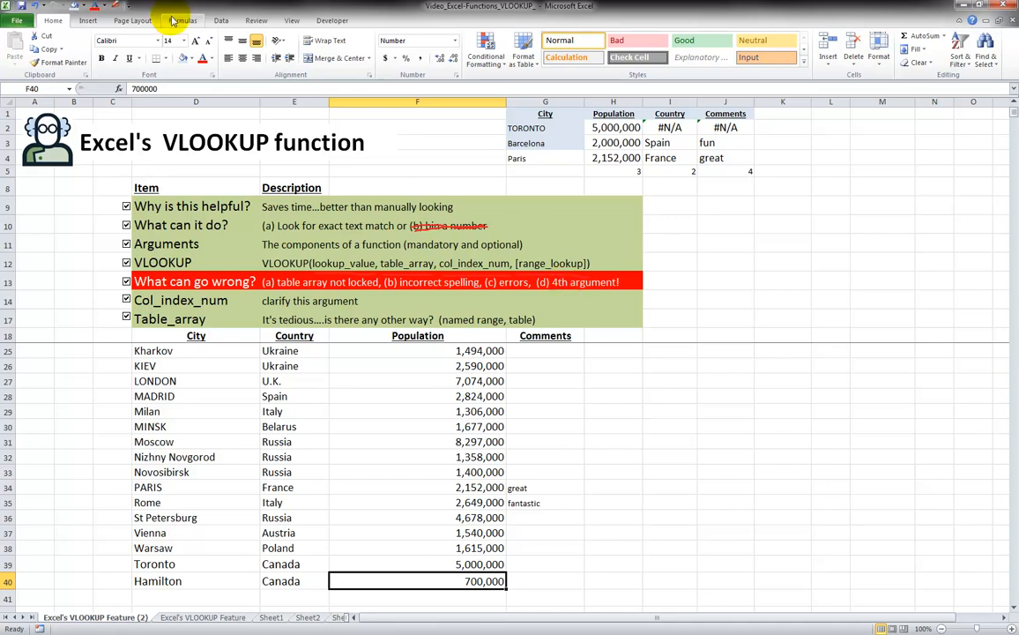
click(612, 185)
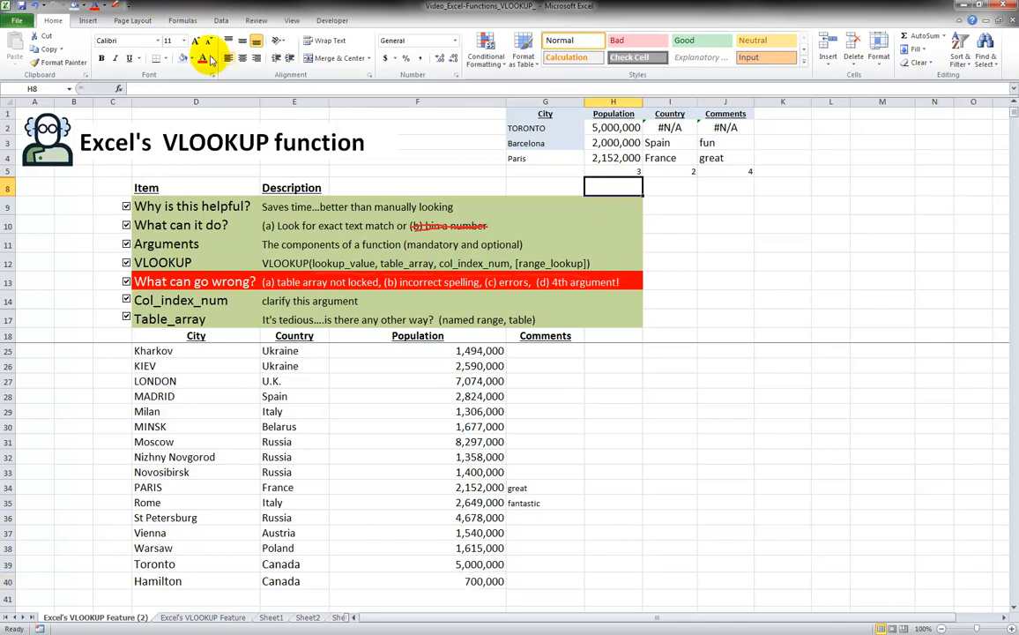
Delete CityRange and both test names in Name Manager, then close it
click(183, 21)
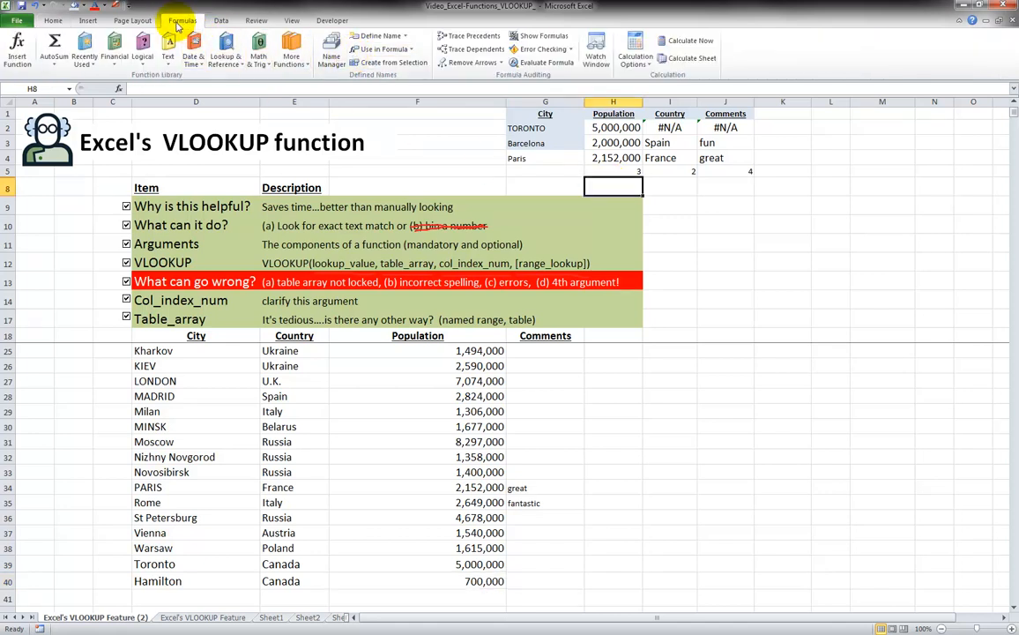
click(331, 50)
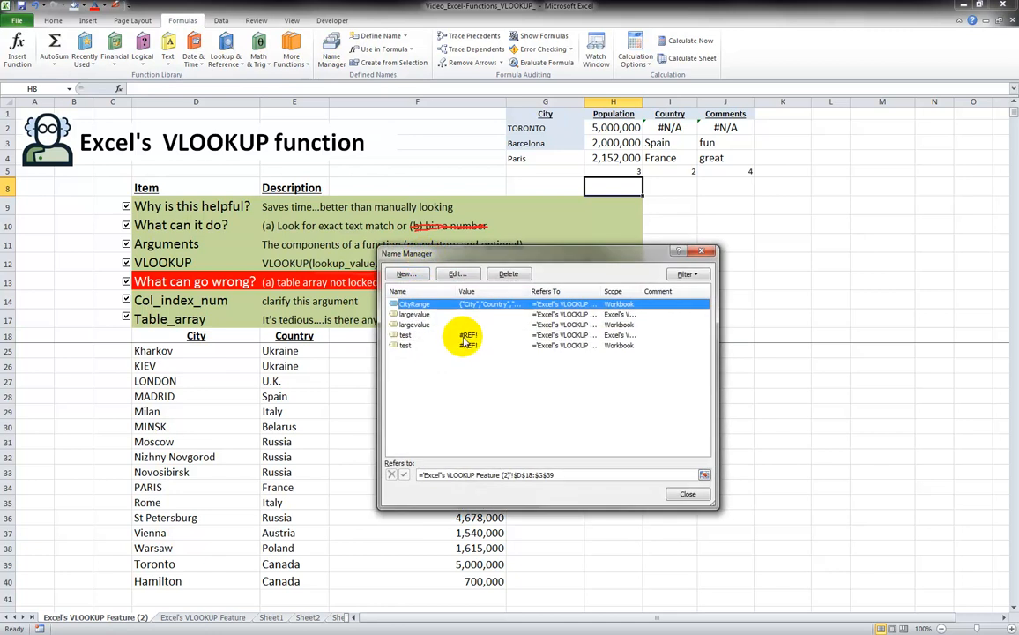
click(507, 273)
click(490, 347)
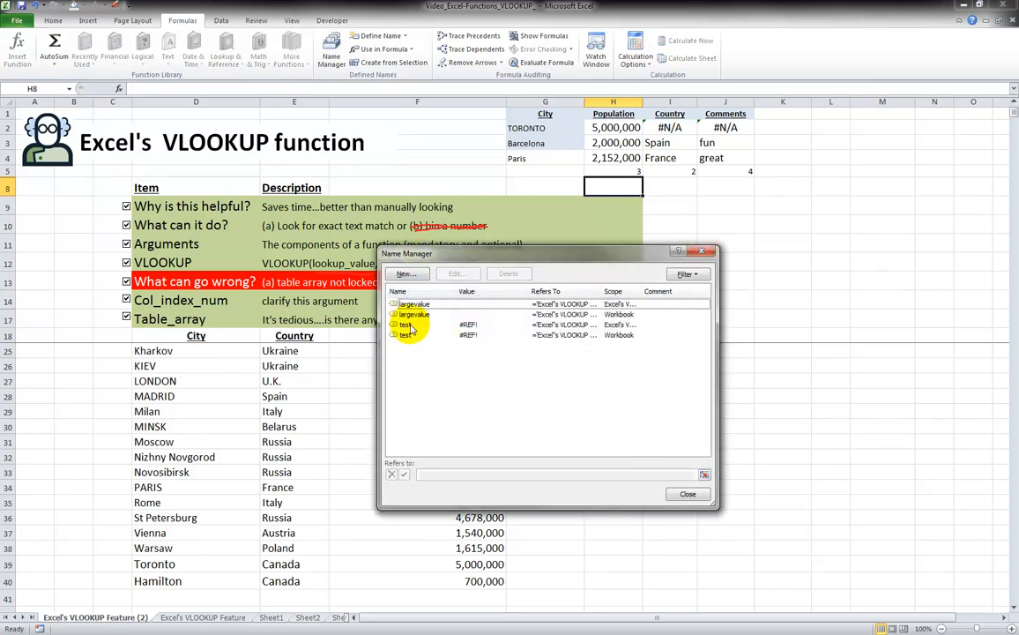
click(427, 327)
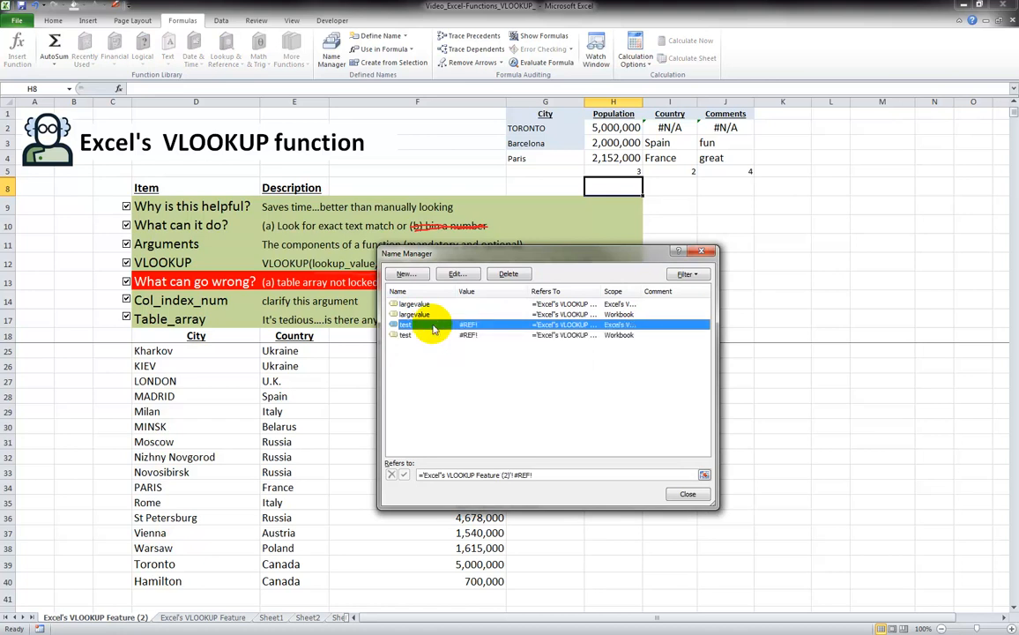
click(509, 273)
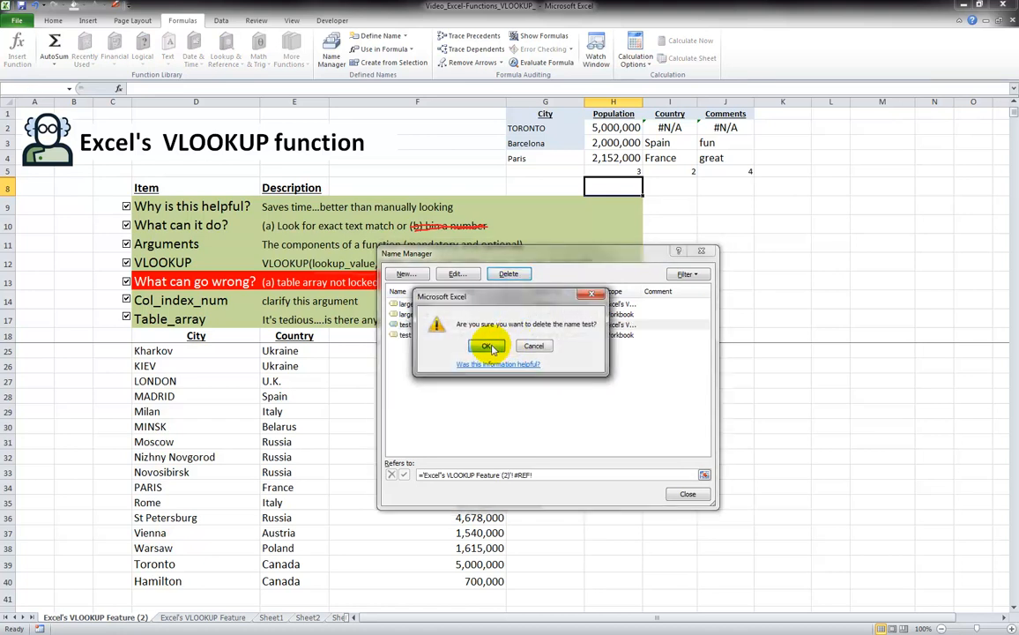
click(480, 346)
click(508, 273)
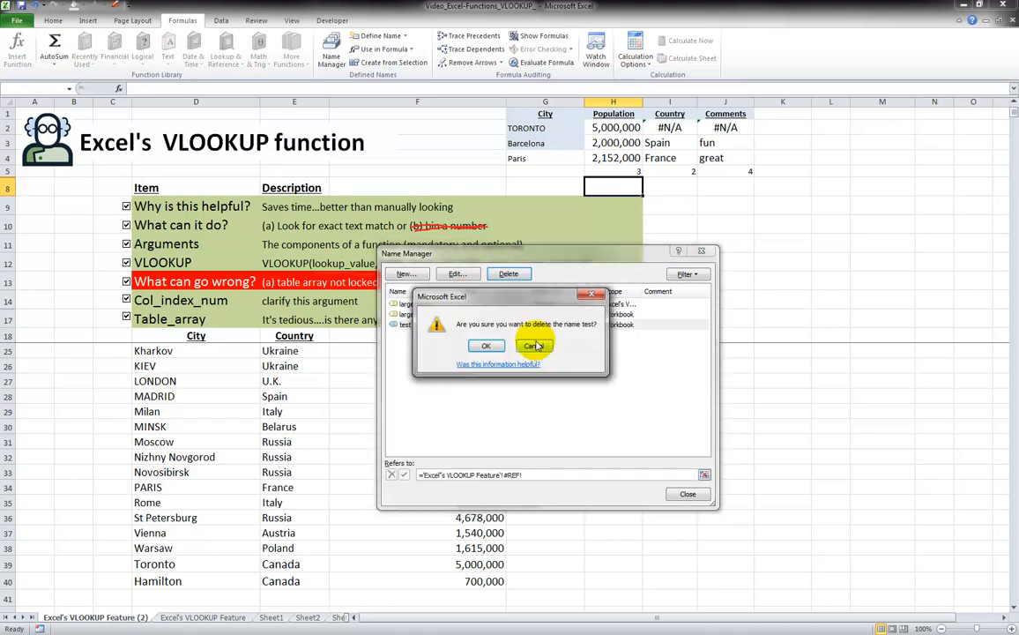
click(482, 346)
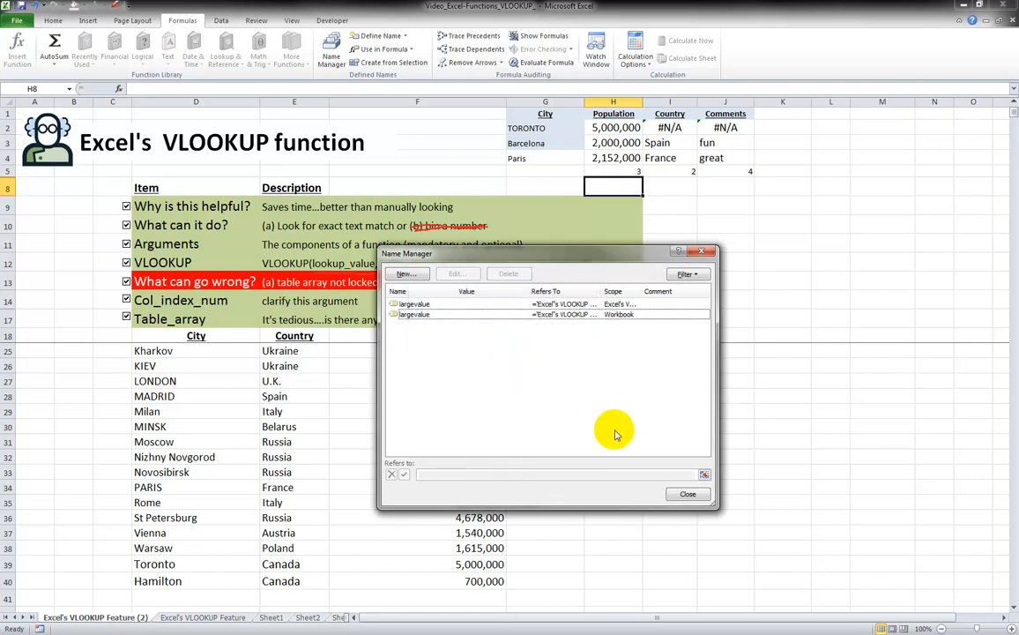
click(687, 493)
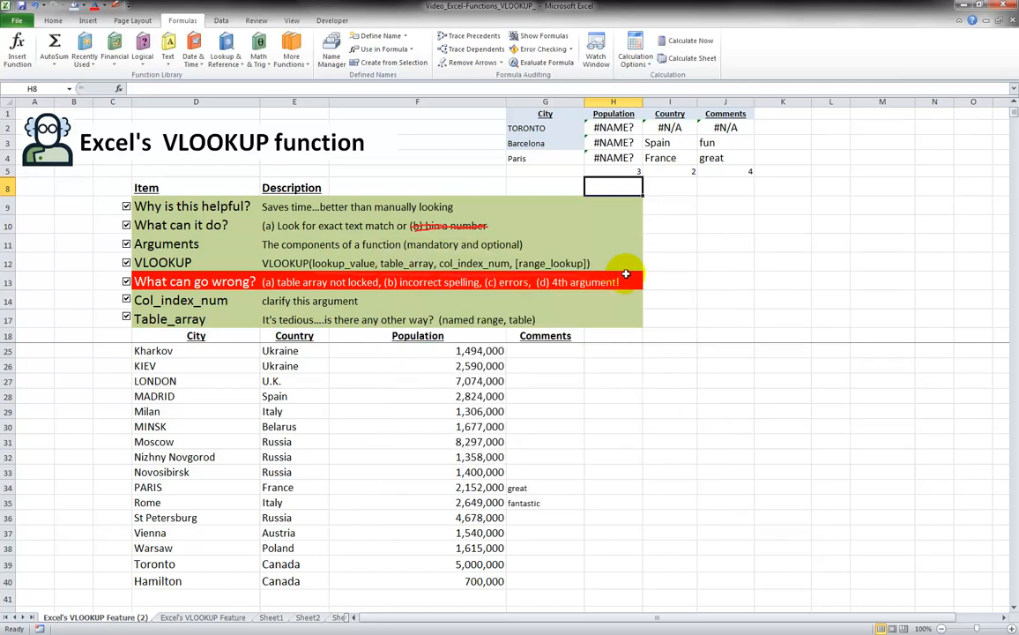
click(613, 129)
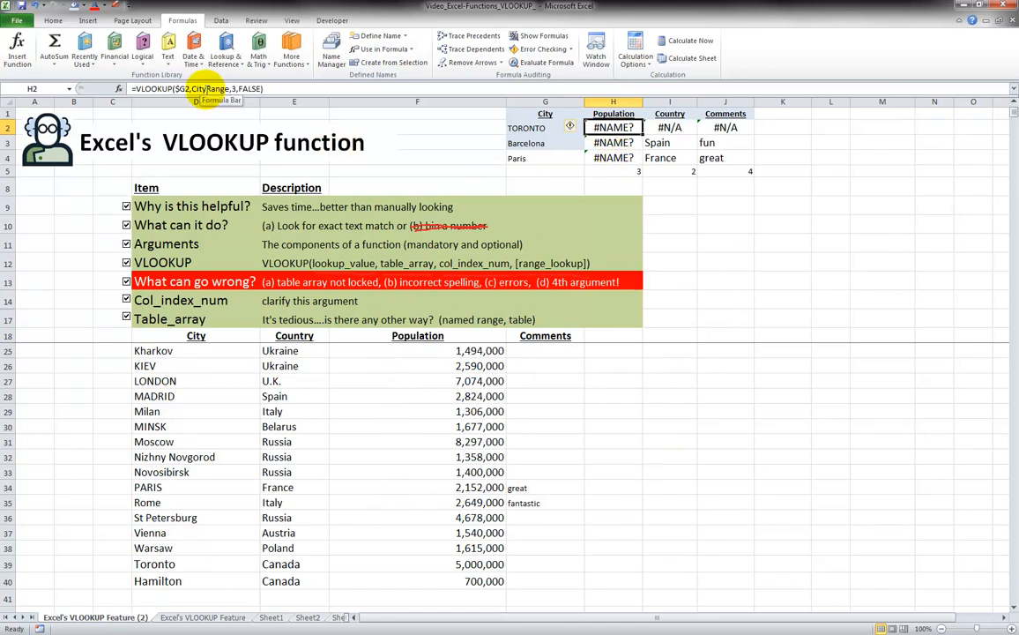
click(207, 89)
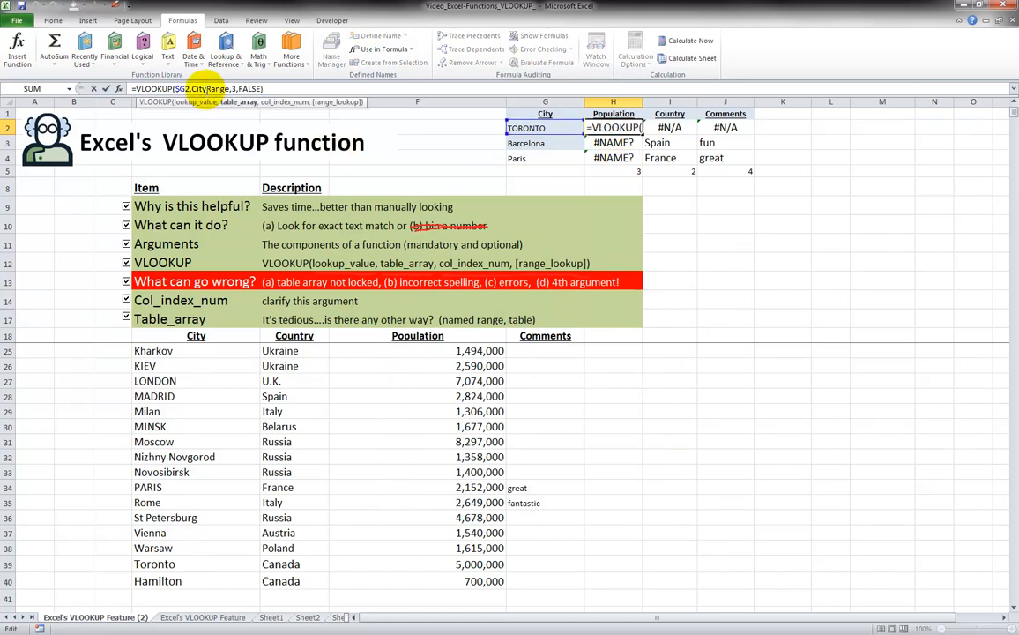
key(Escape)
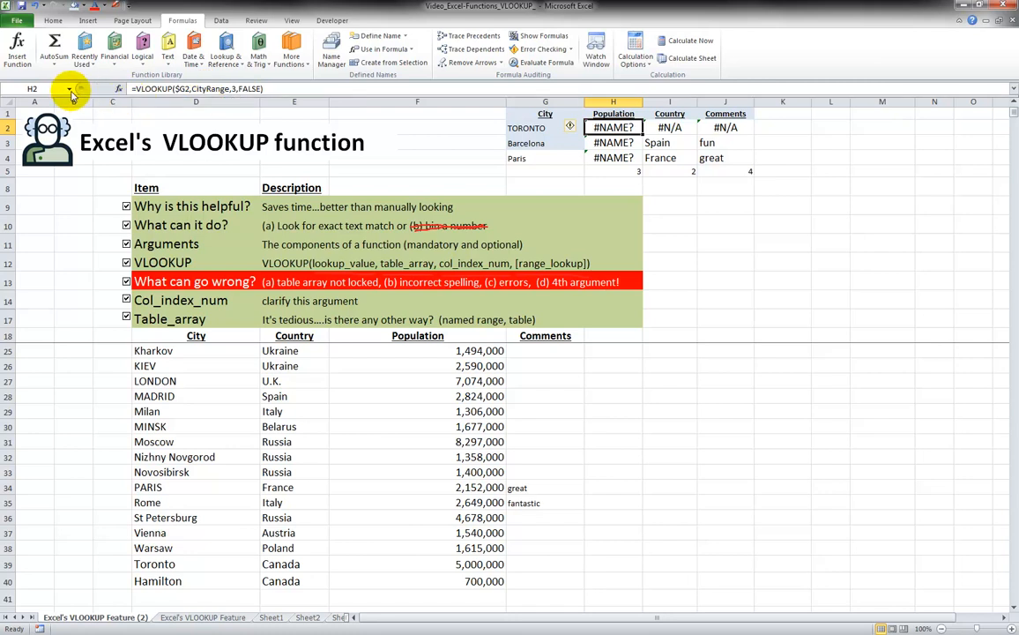
click(69, 89)
click(71, 91)
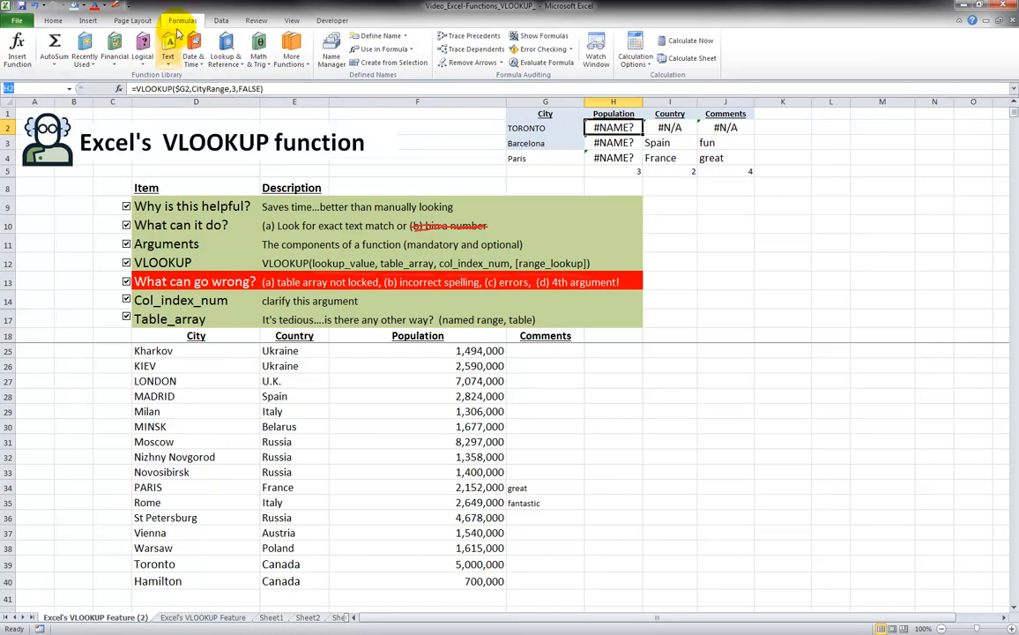
click(330, 51)
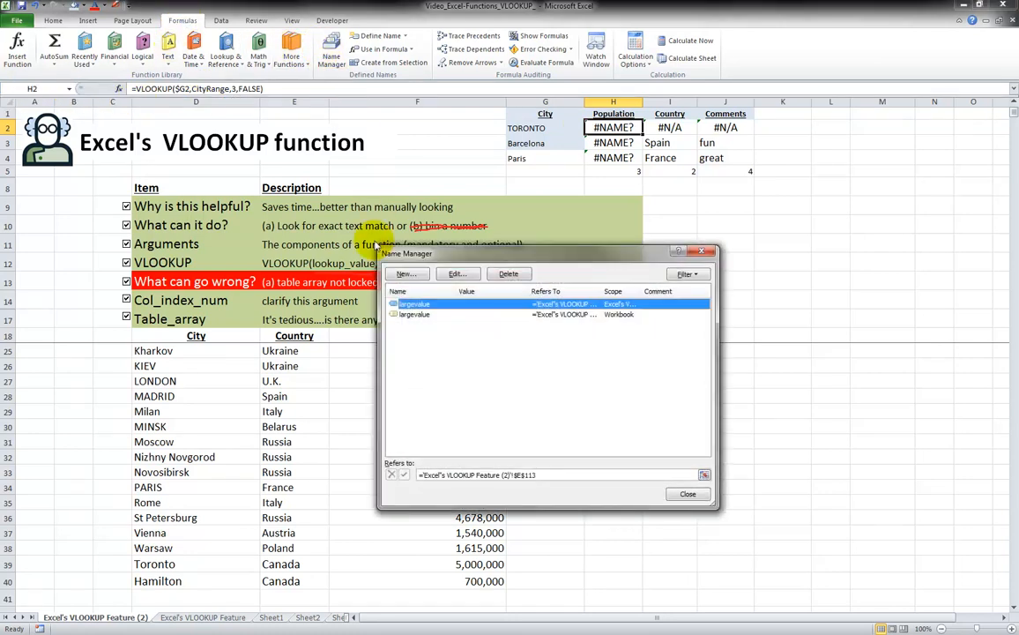
click(688, 494)
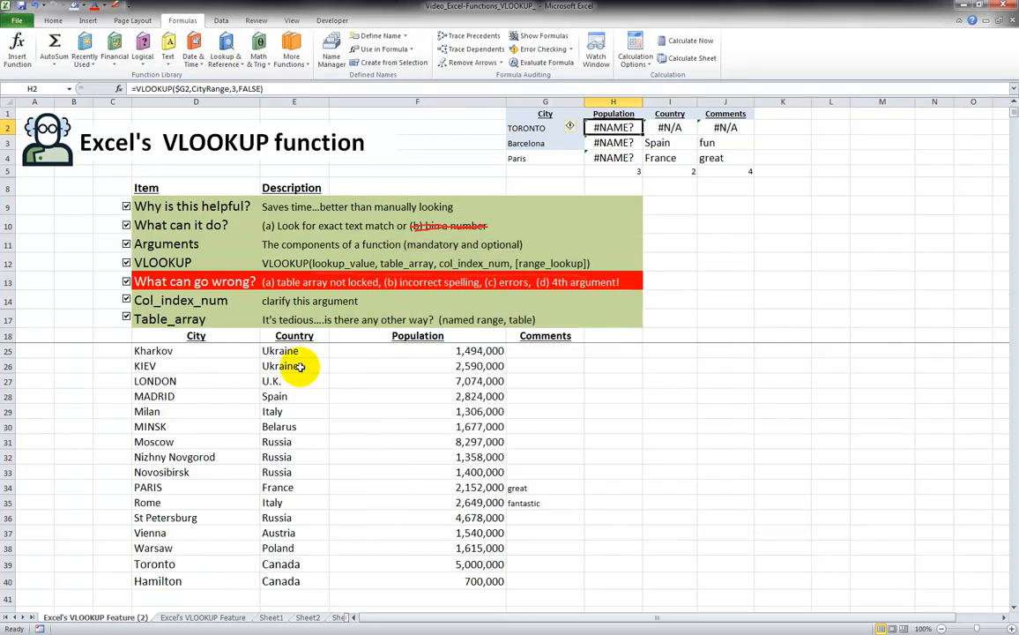
drag(192, 336, 528, 370)
Review the note about tedious range typing and its mention of tables
click(424, 366)
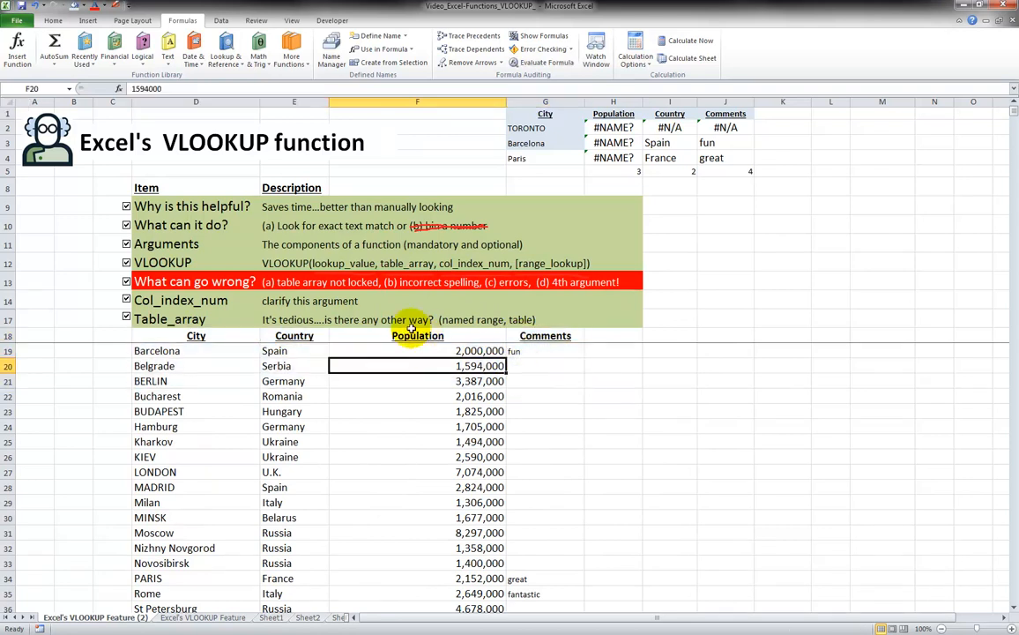
scroll(353, 350, down, 1)
scroll(353, 350, up, 1)
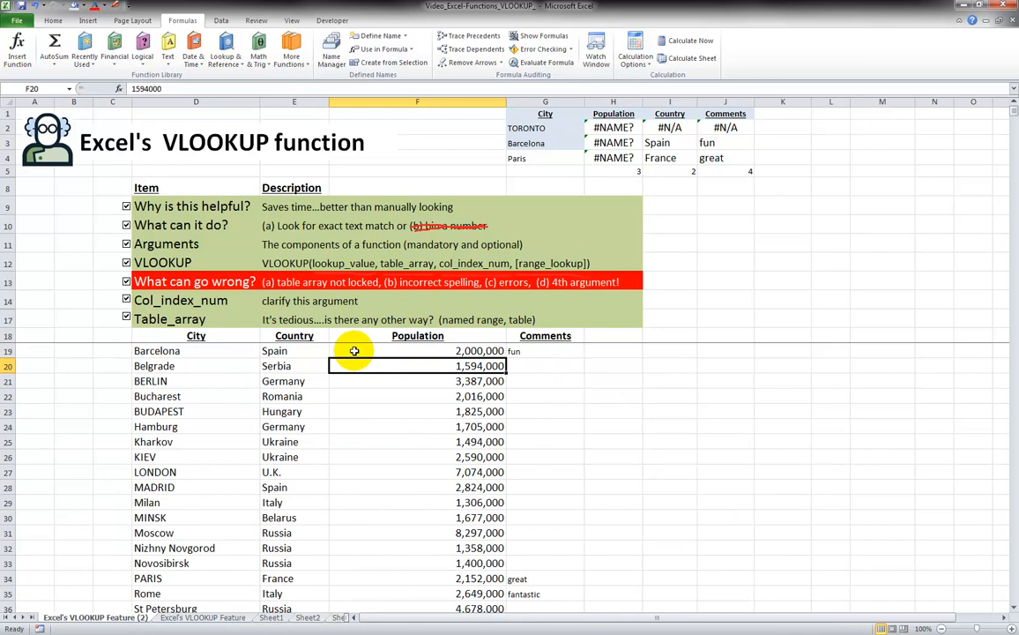
click(502, 321)
double_click(340, 89)
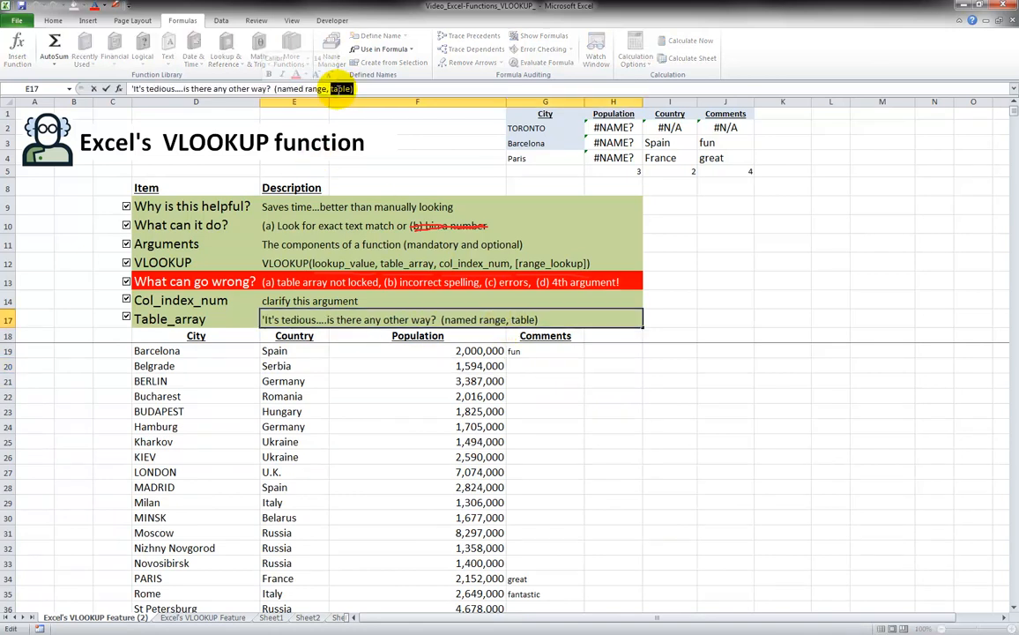
click(380, 382)
Select headers D18:G18 and extend the selection down to Hamilton in row 40
drag(224, 340, 512, 343)
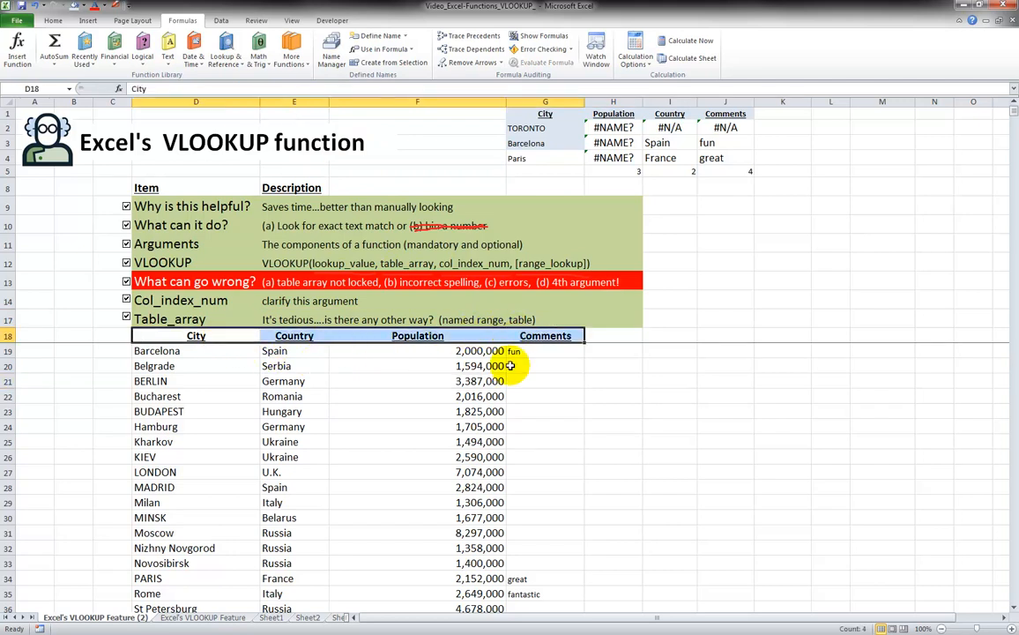
key(ctrl+shift+Down)
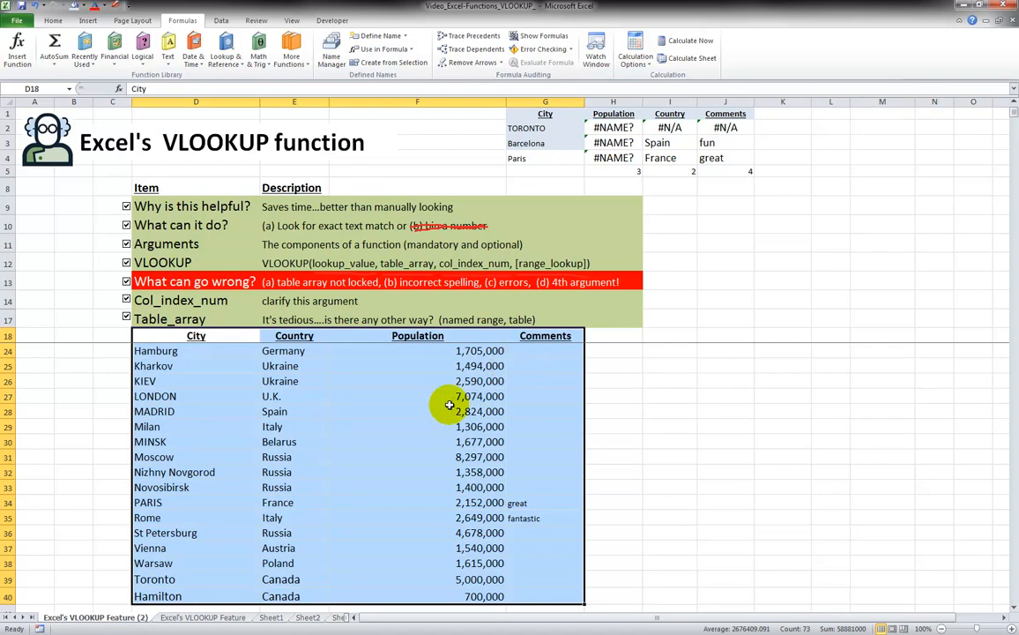
scroll(425, 388, down, 1)
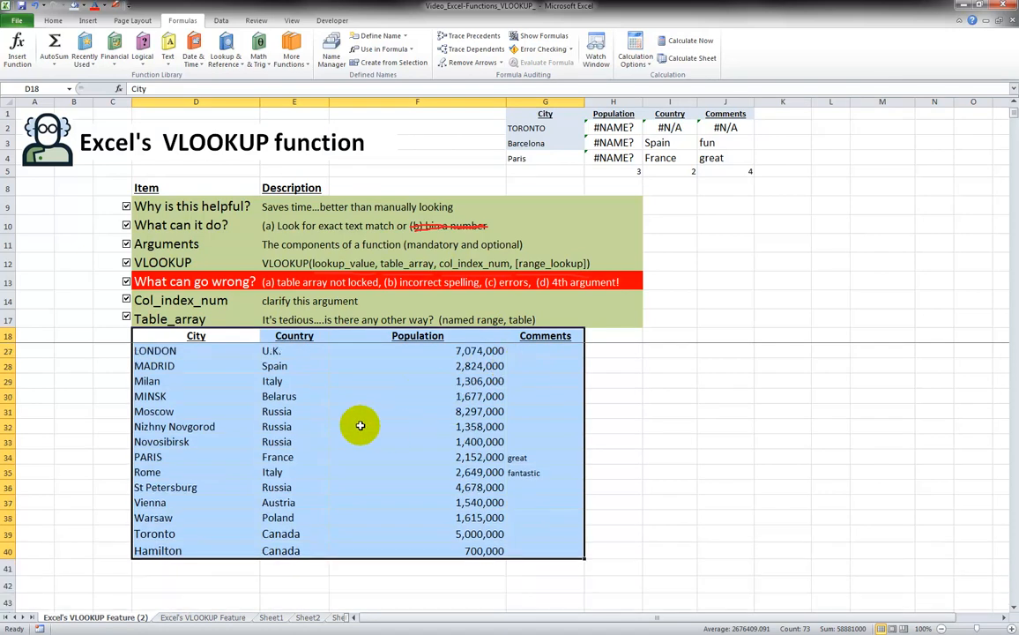
Convert $D$18:$G$40 into a table with 'My table has headers' checked
click(89, 22)
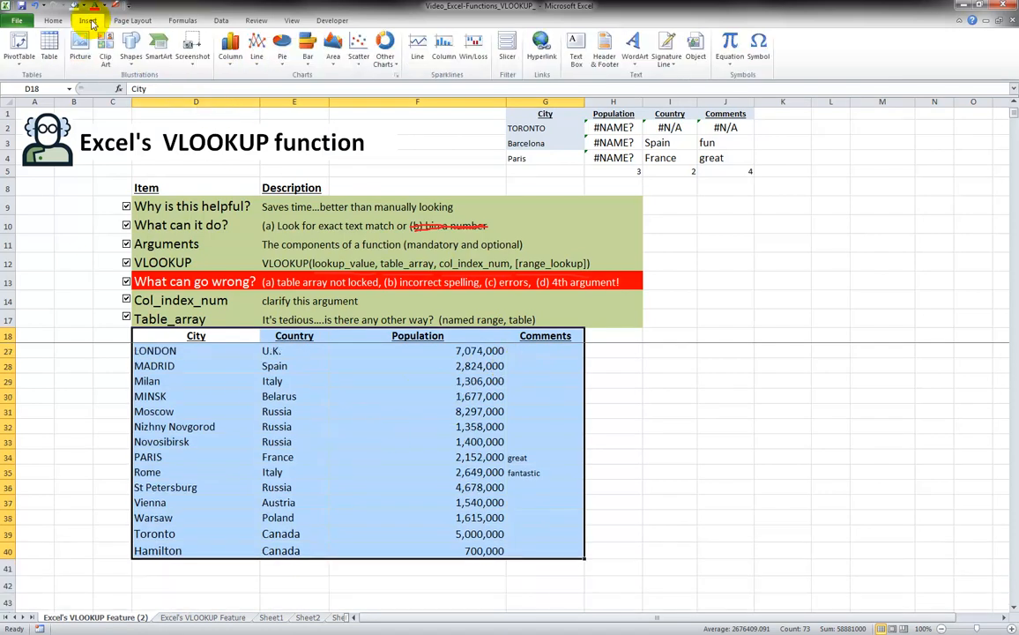
click(50, 46)
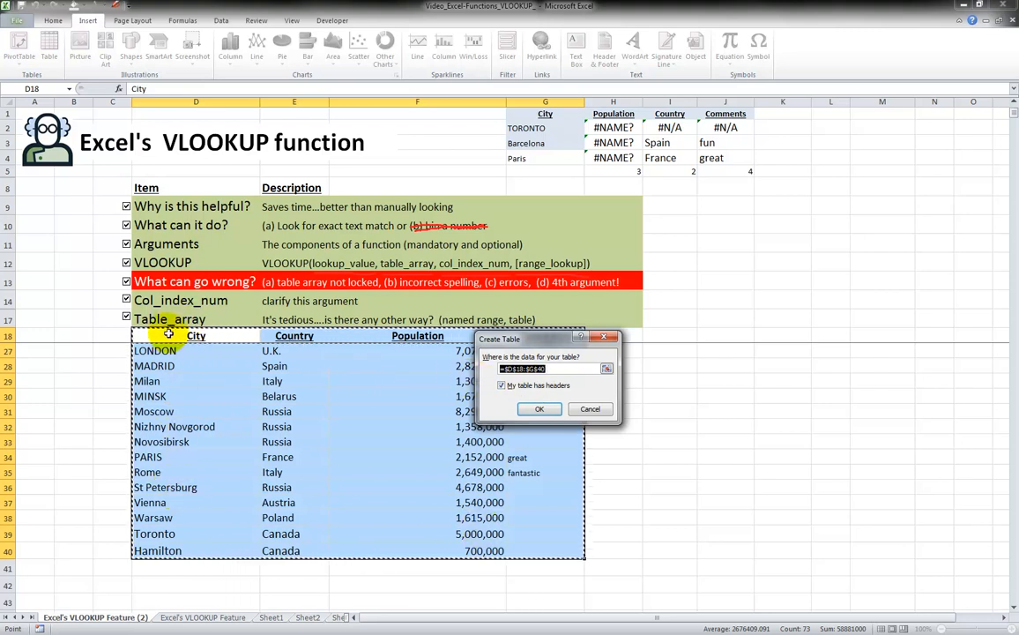
drag(494, 341, 608, 384)
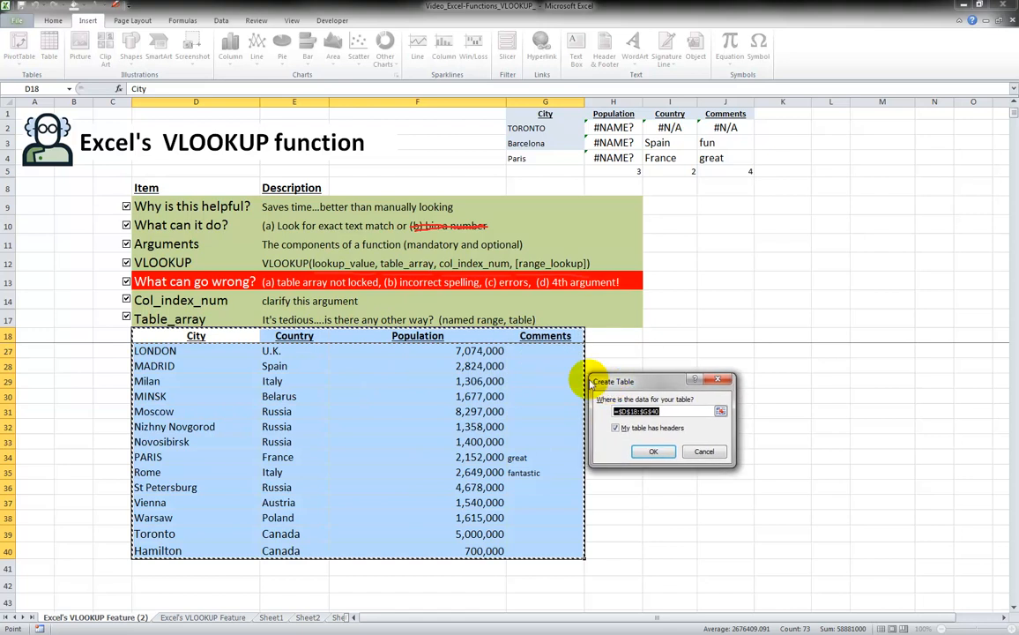
click(653, 452)
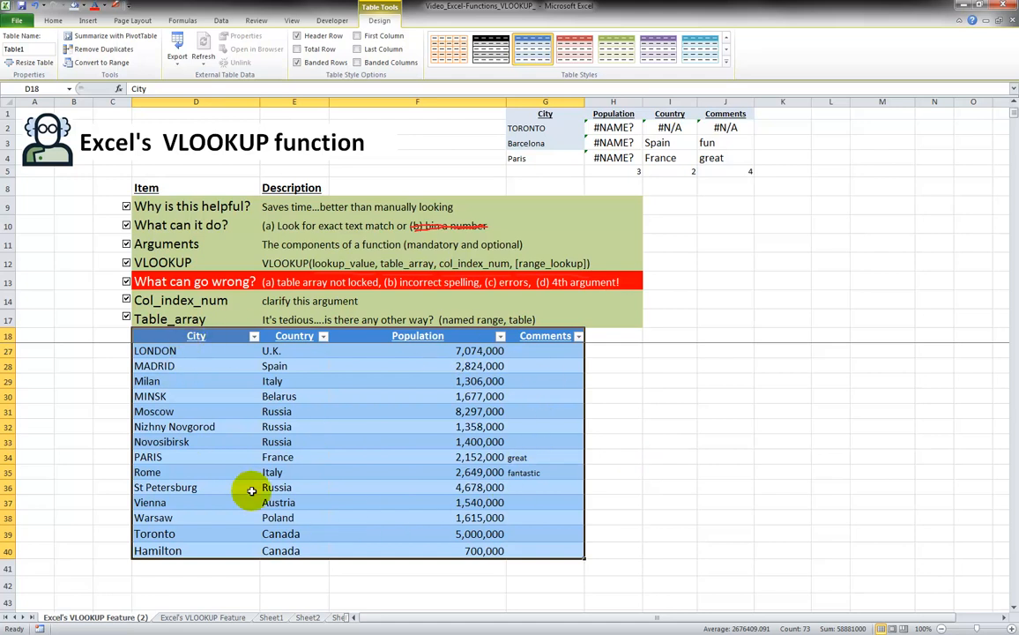
Enter Vancouver, Canada, 3000000 in row 41 so Table1 expands to include it
click(204, 568)
scroll(253, 514, down, 1)
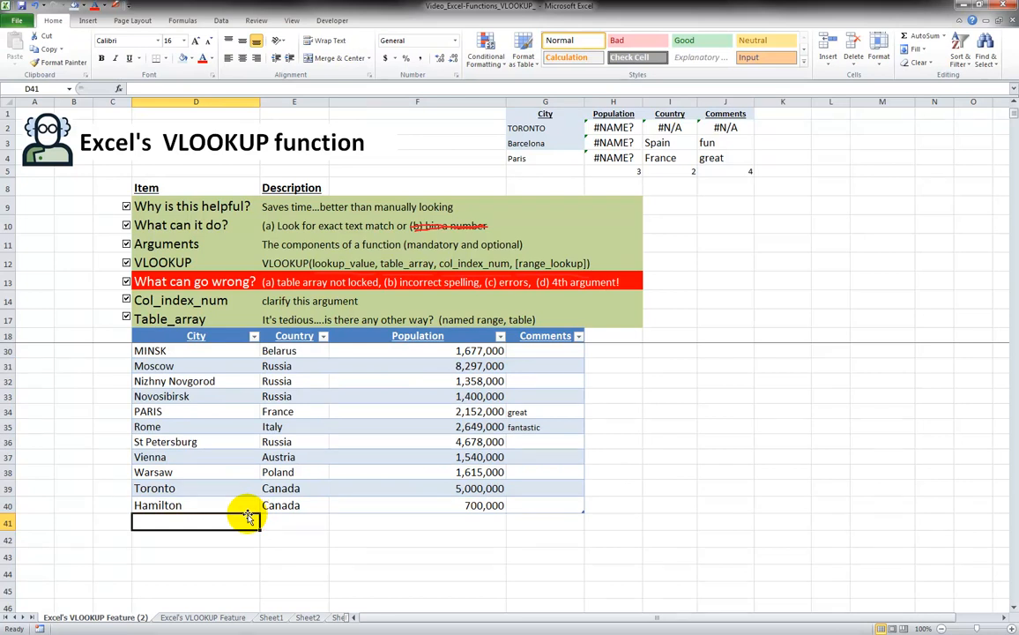
text(Vancouver)
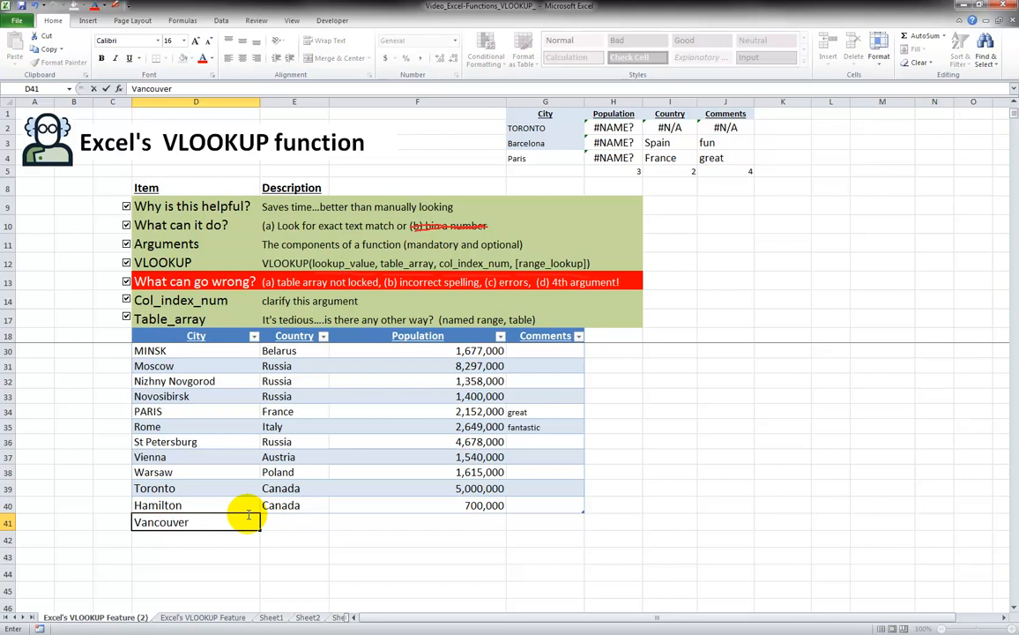
key(Tab)
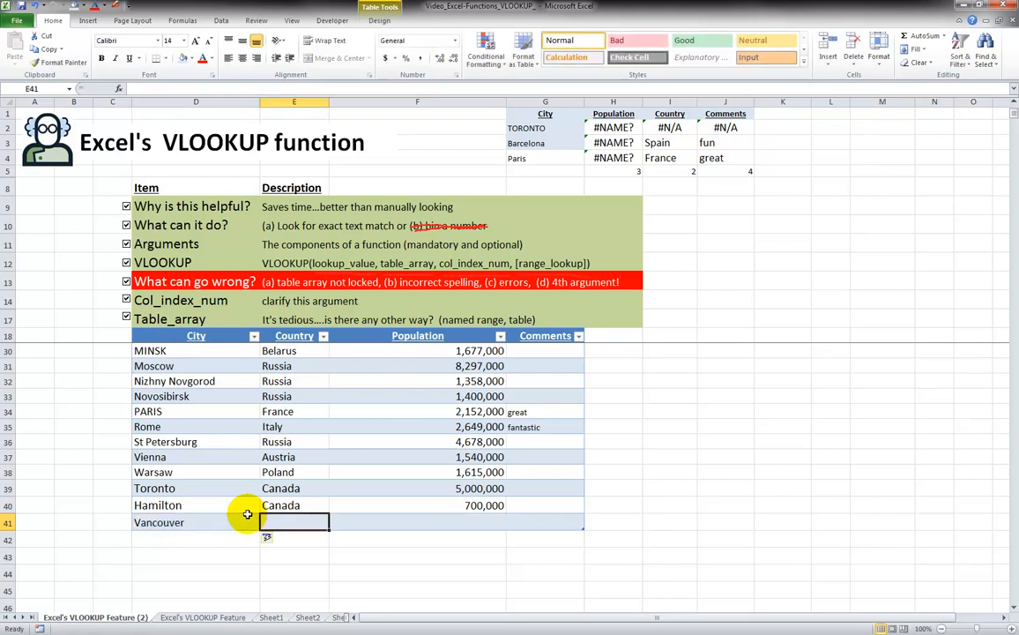
text(C)
key(Tab)
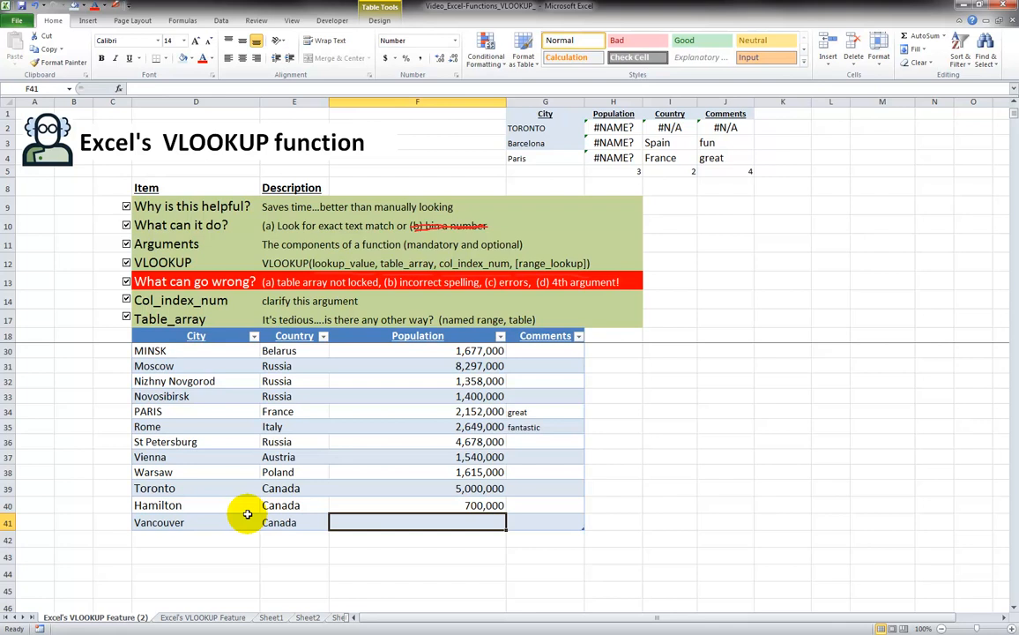
text(3000)
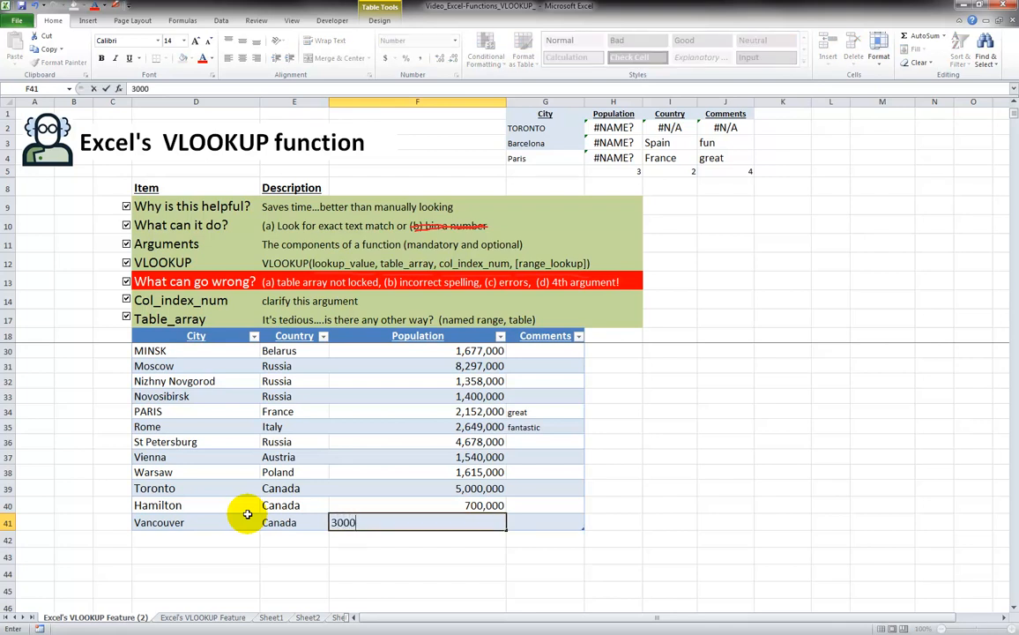
text(000)
key(Return)
key(Up)
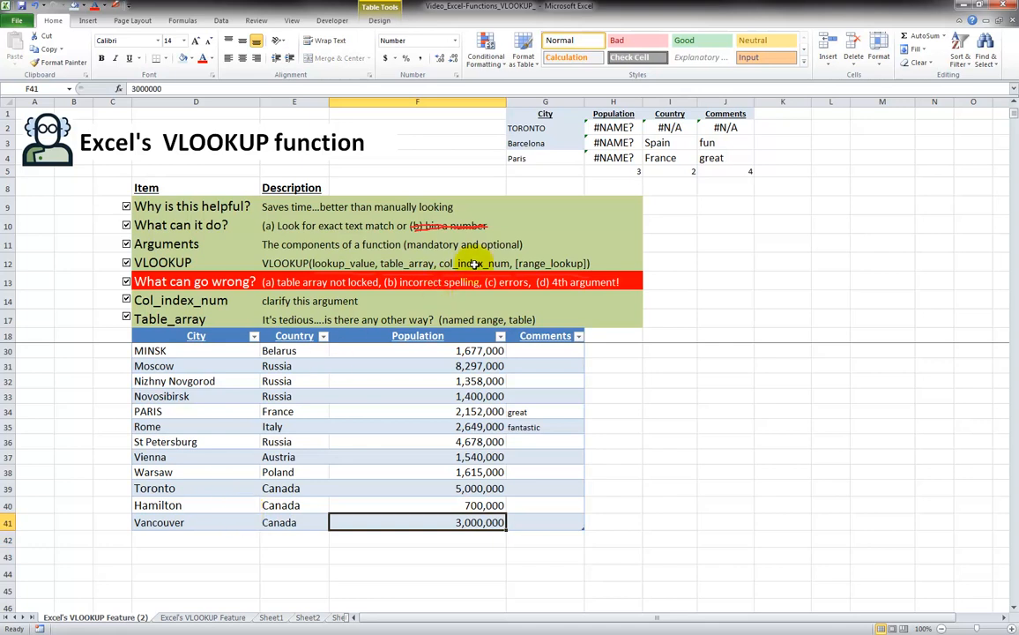
click(600, 128)
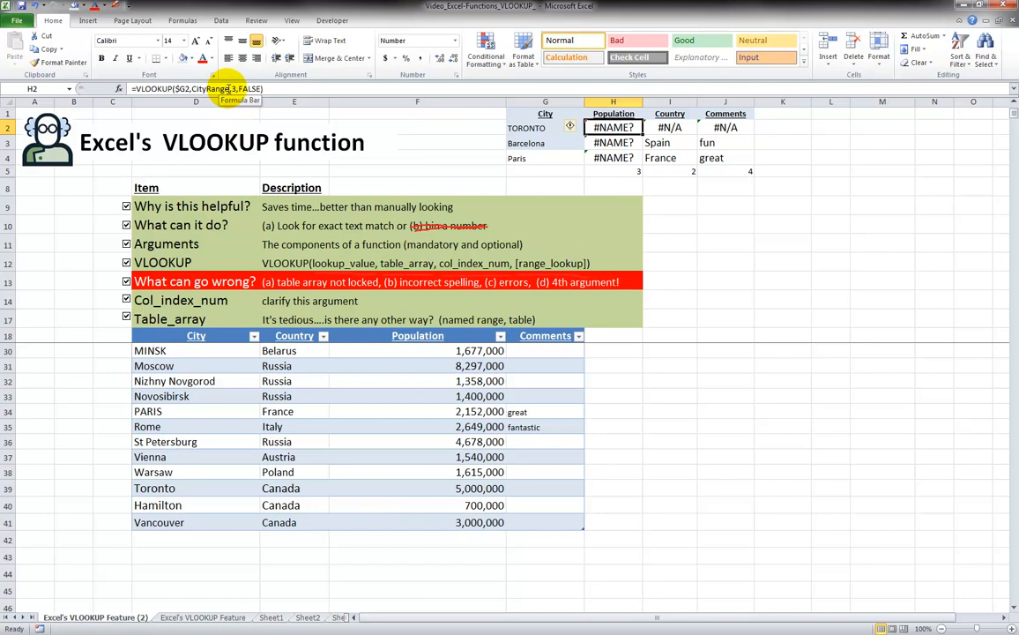
Replace CityRange in the H2 lookup with Table1[#All] and fill it down to H4
drag(228, 89, 193, 89)
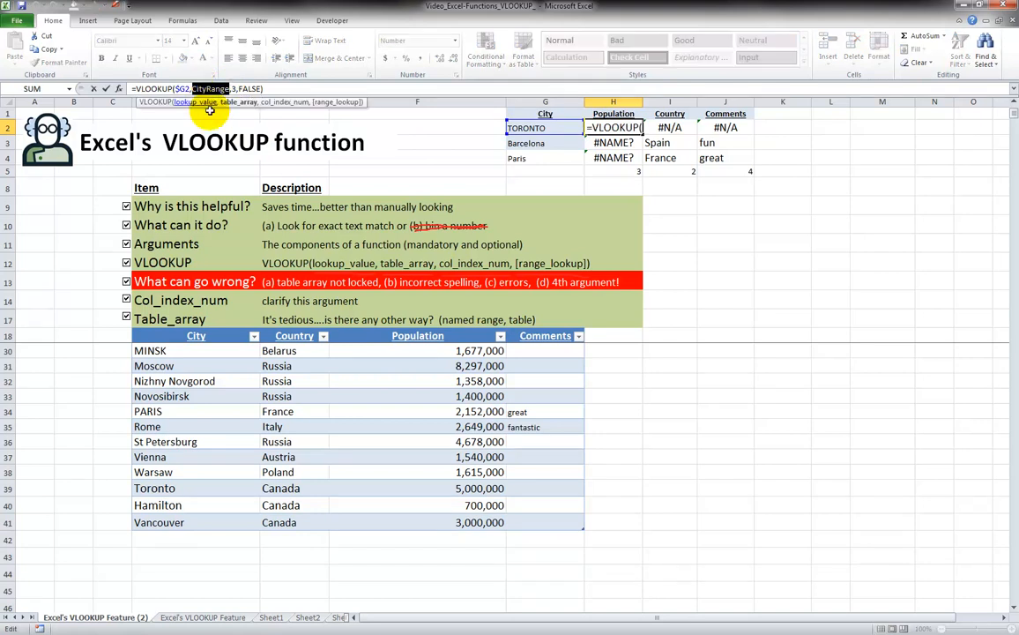
key(Delete)
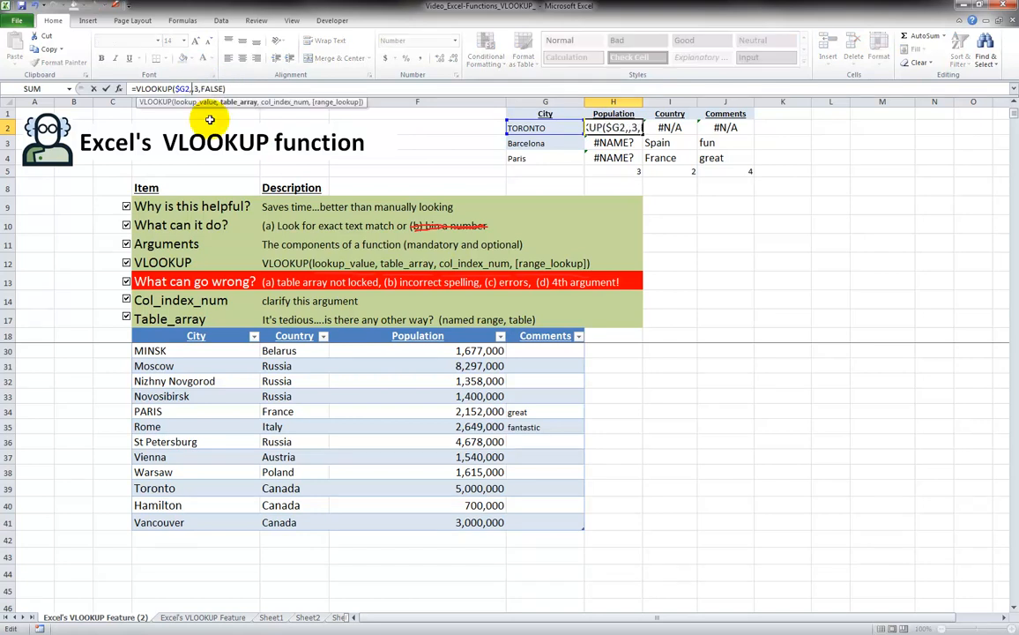
drag(139, 338, 515, 396)
key(ctrl+shift+Down)
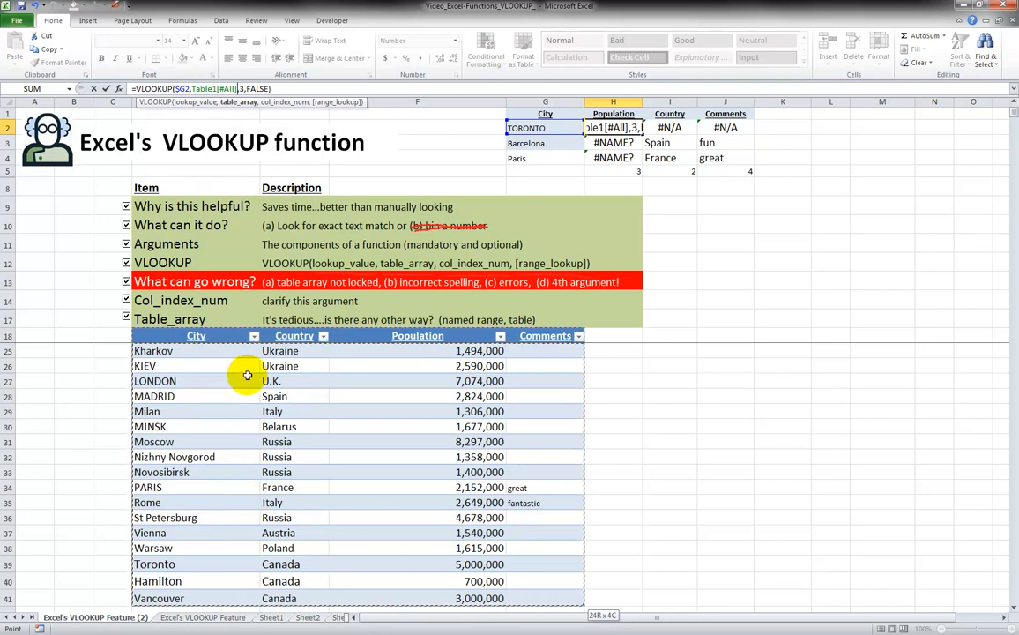
key(ctrl+Return)
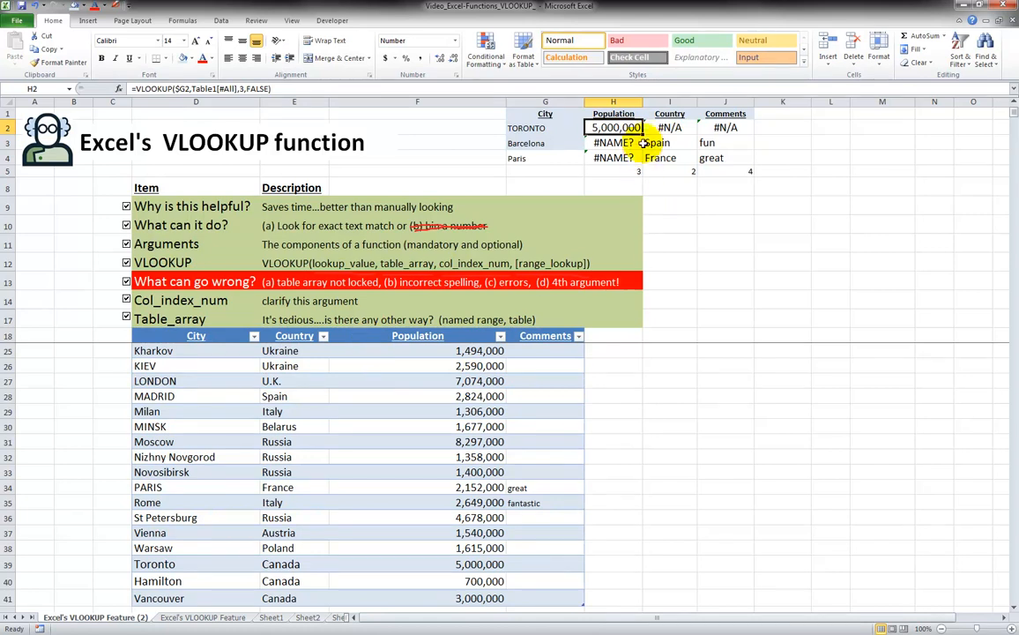
drag(644, 134, 643, 159)
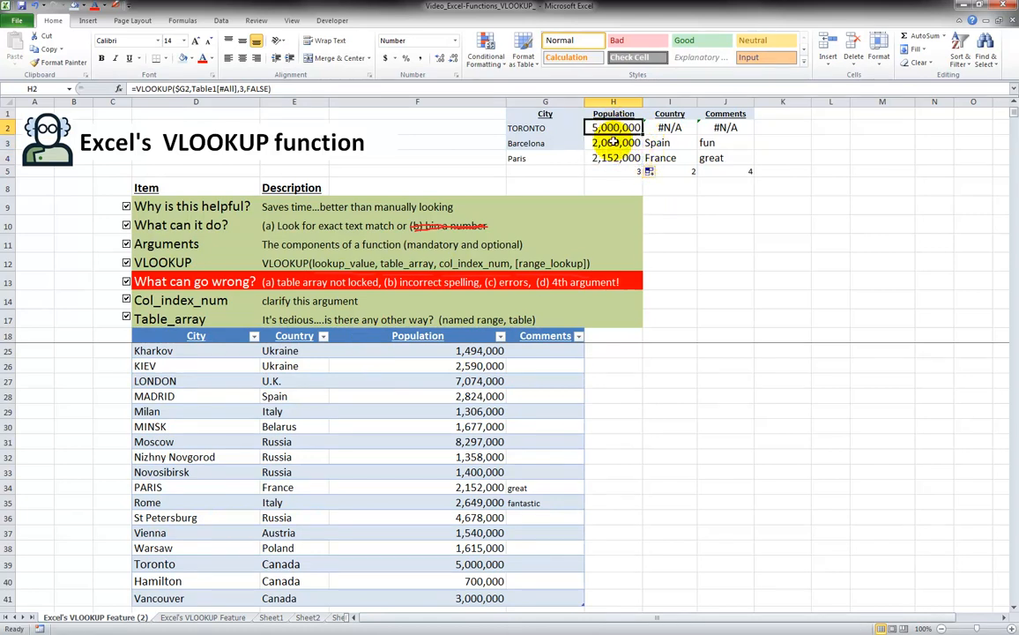
click(611, 156)
Enter Winnipeg, Canada, 2,000,000 in row 42 below Vancouver
scroll(608, 157, down, 2)
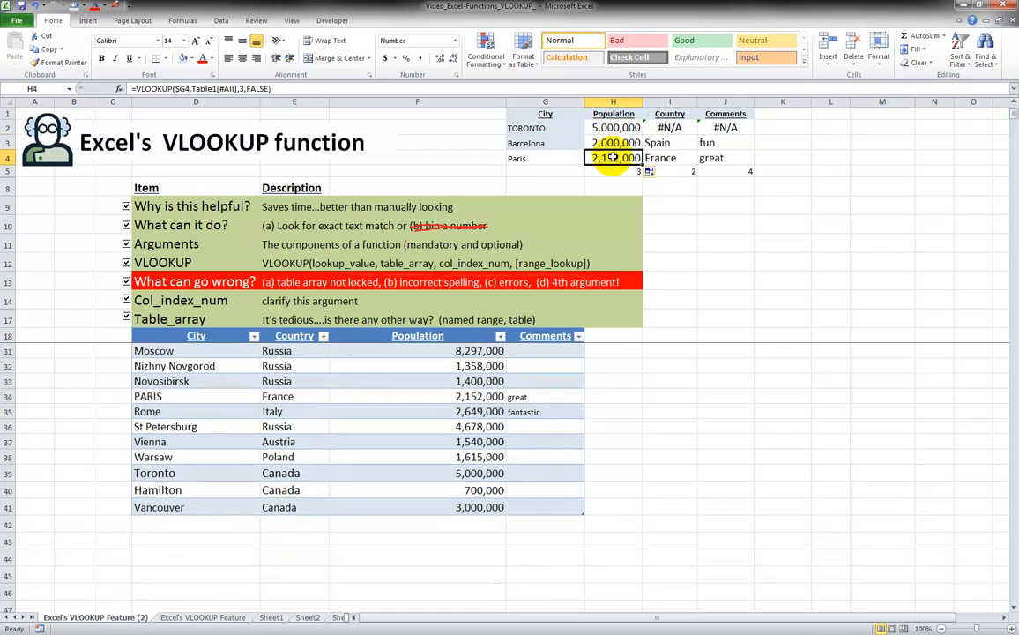
click(228, 524)
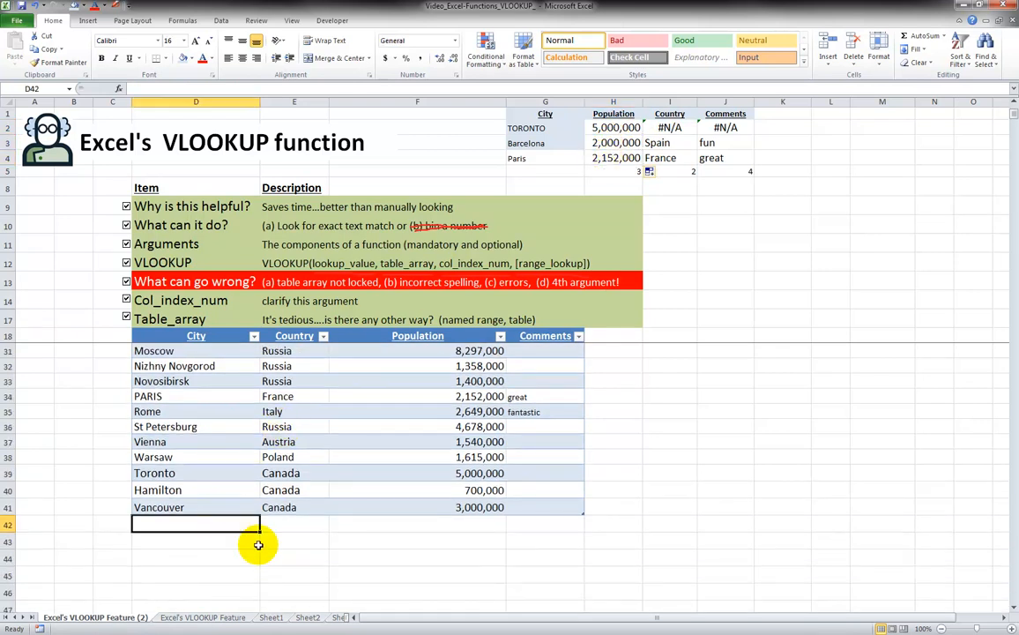
text(Winnipeg)
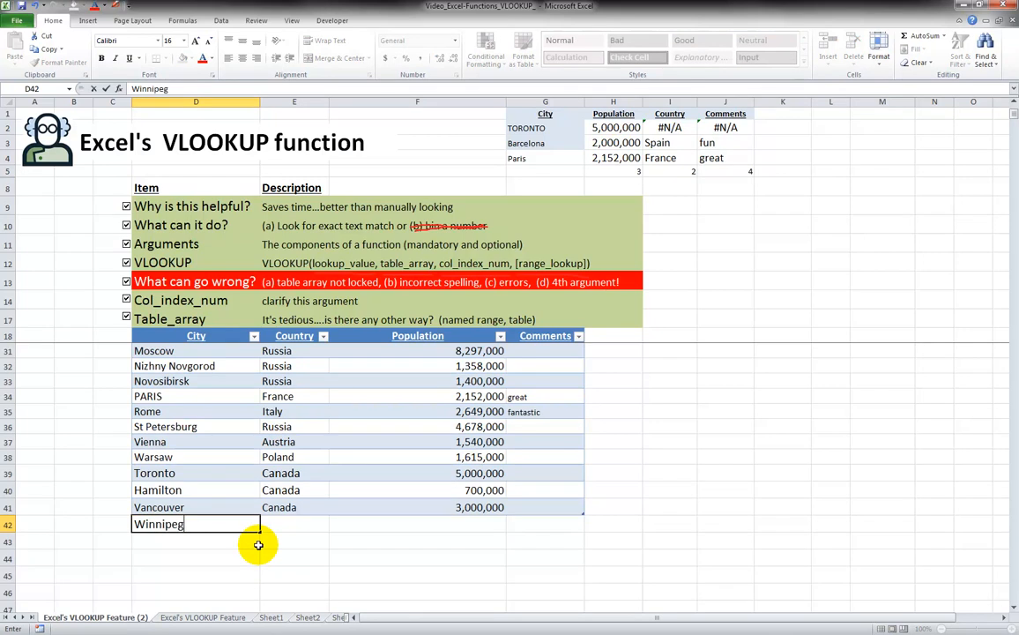
key(Tab)
text(Canada)
key(Tab)
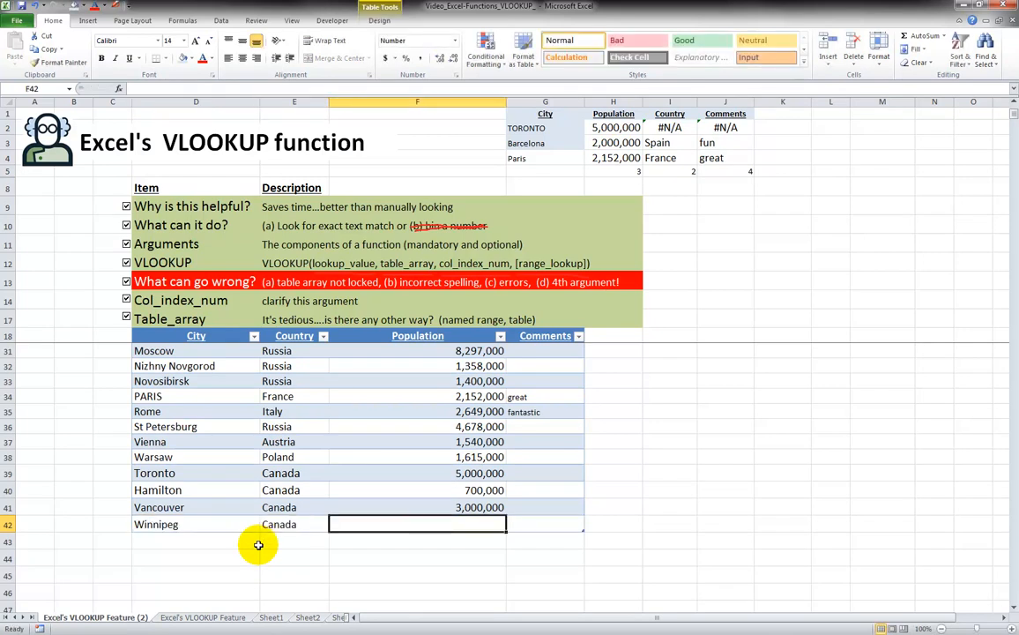
text(2000000)
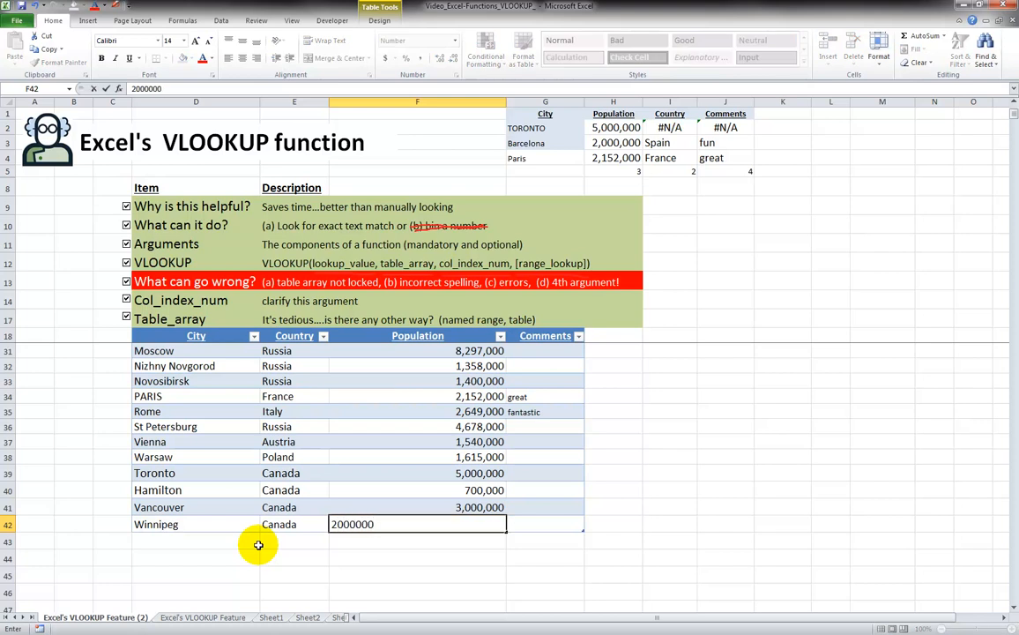
key(Tab)
scroll(416, 341, up, 1)
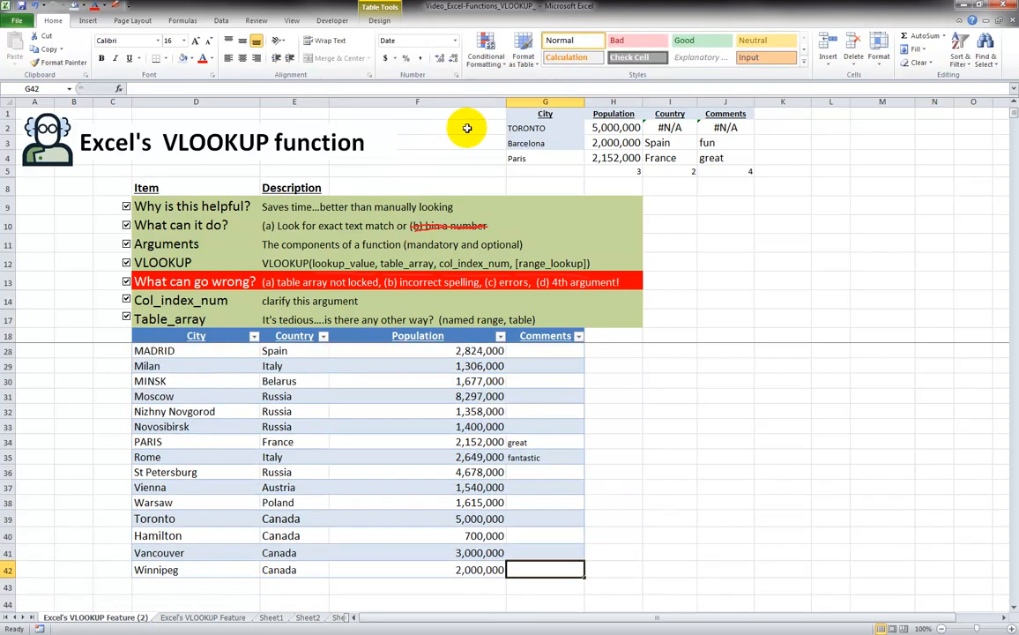
click(197, 583)
scroll(213, 529, down, 1)
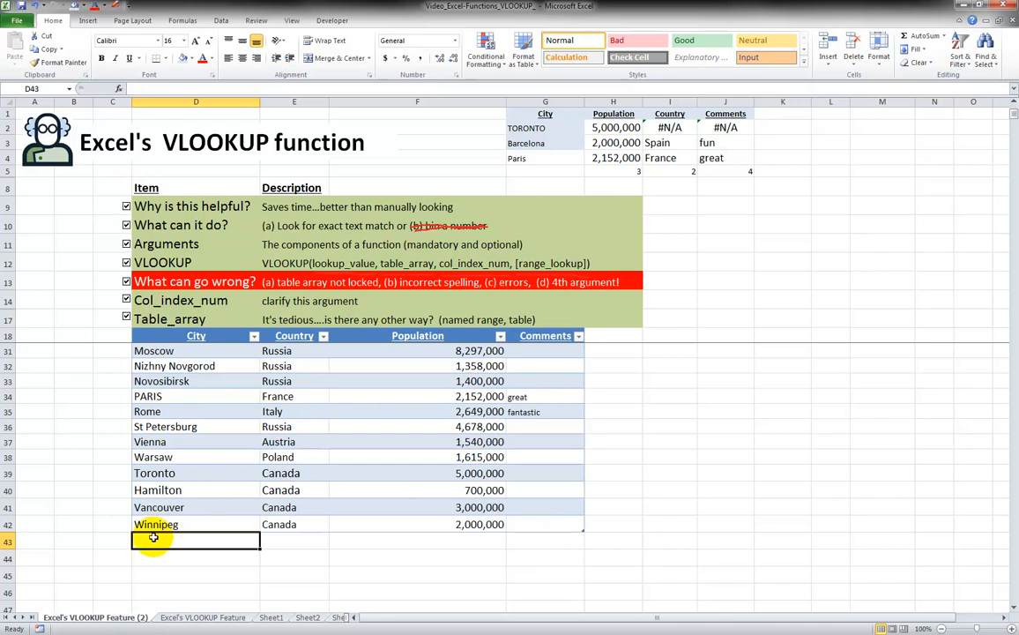
Inspect the Paris population lookup formula in H4 without changing it
click(280, 540)
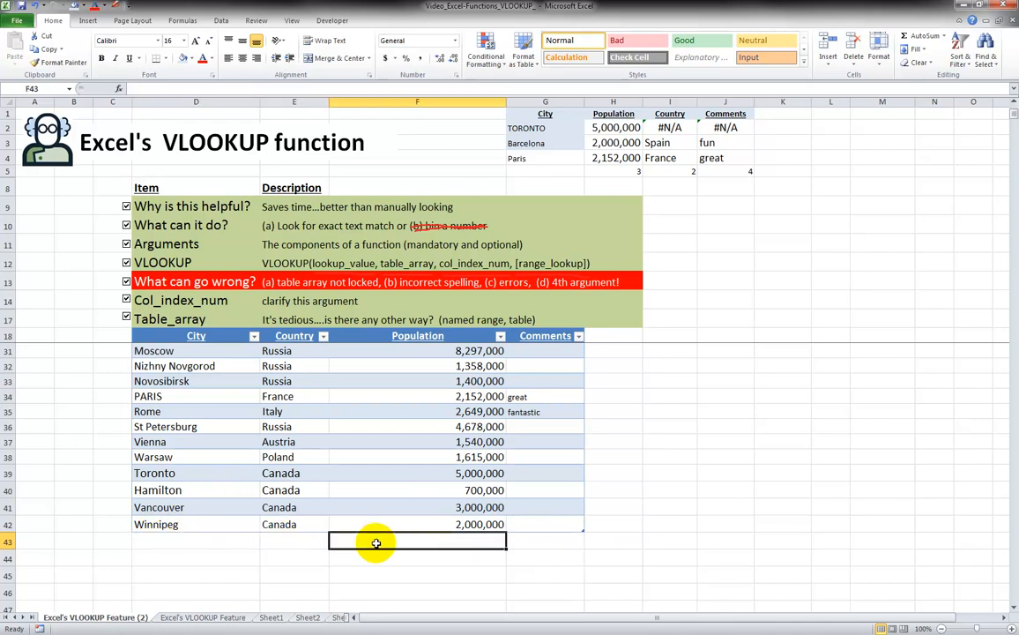
click(211, 540)
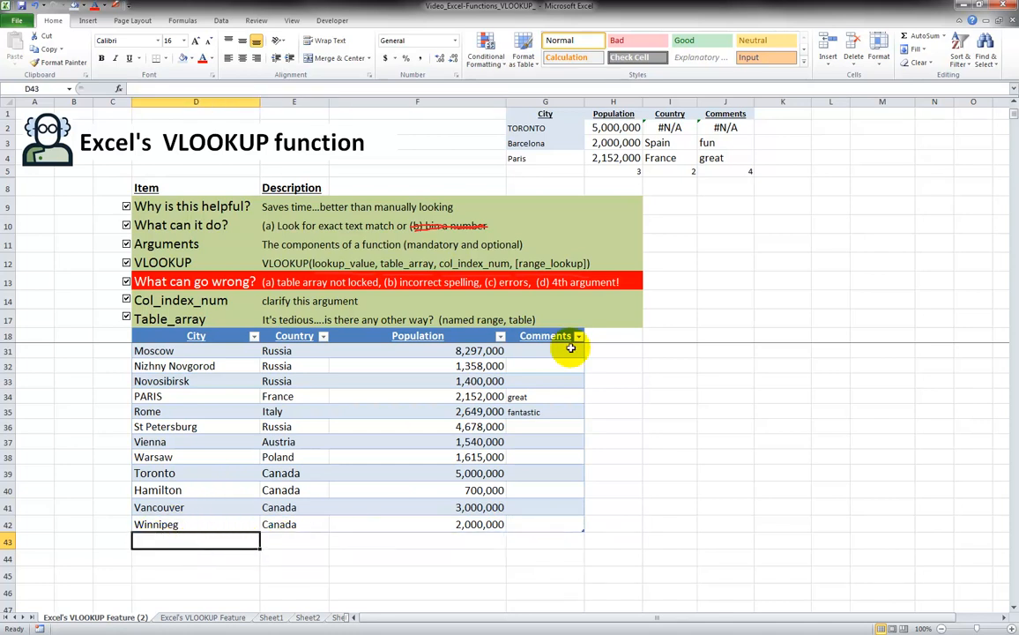
click(544, 159)
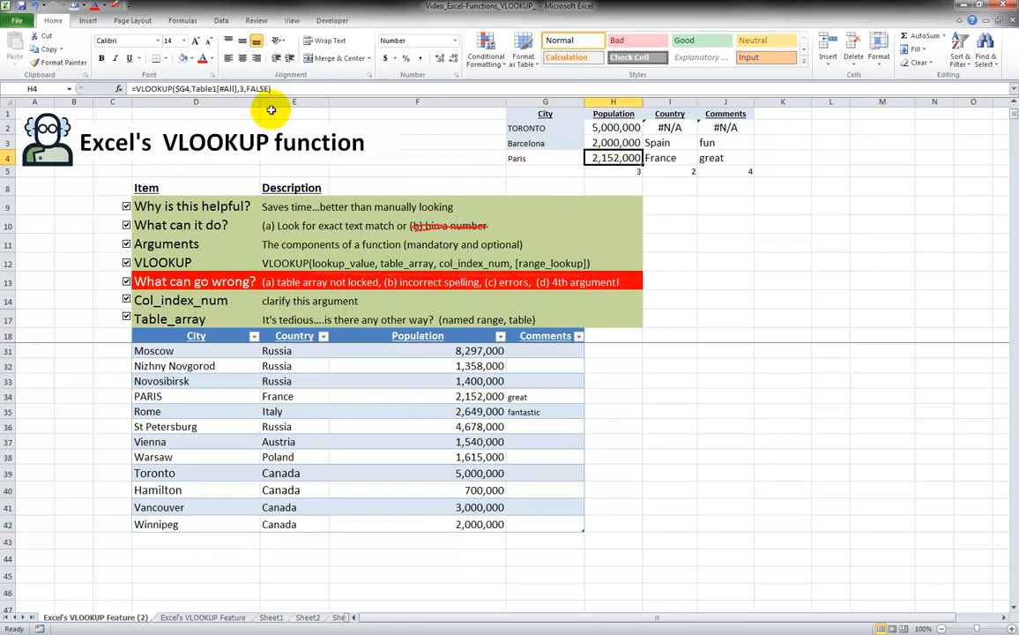
click(186, 89)
key(Escape)
Replace Paris with Winnipeg in G4, then check its population and country lookups
click(525, 156)
text(Winnipeg)
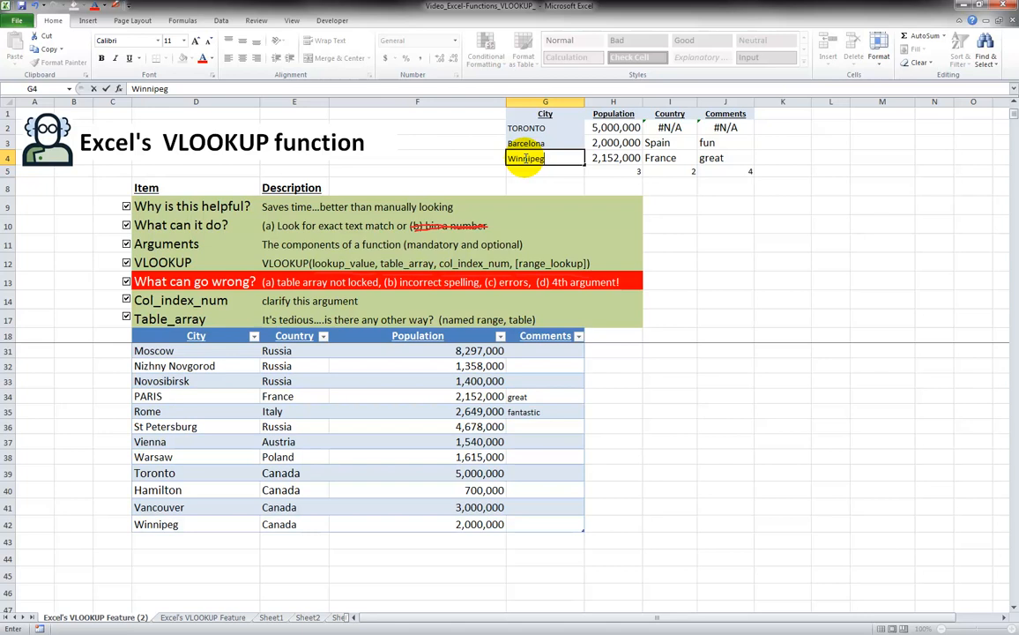
key(Return)
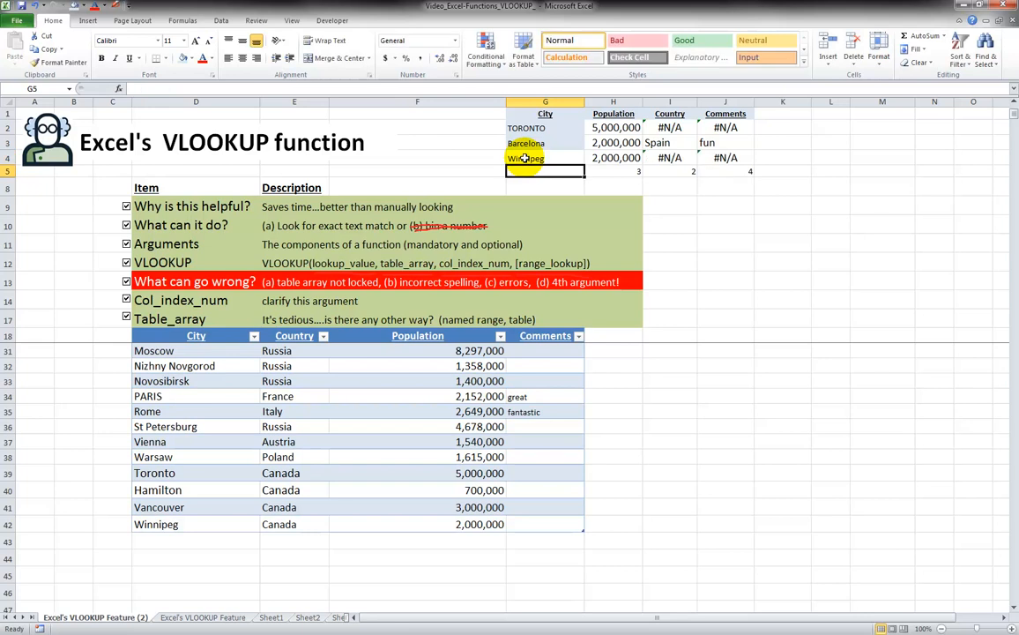
click(524, 157)
key(Right)
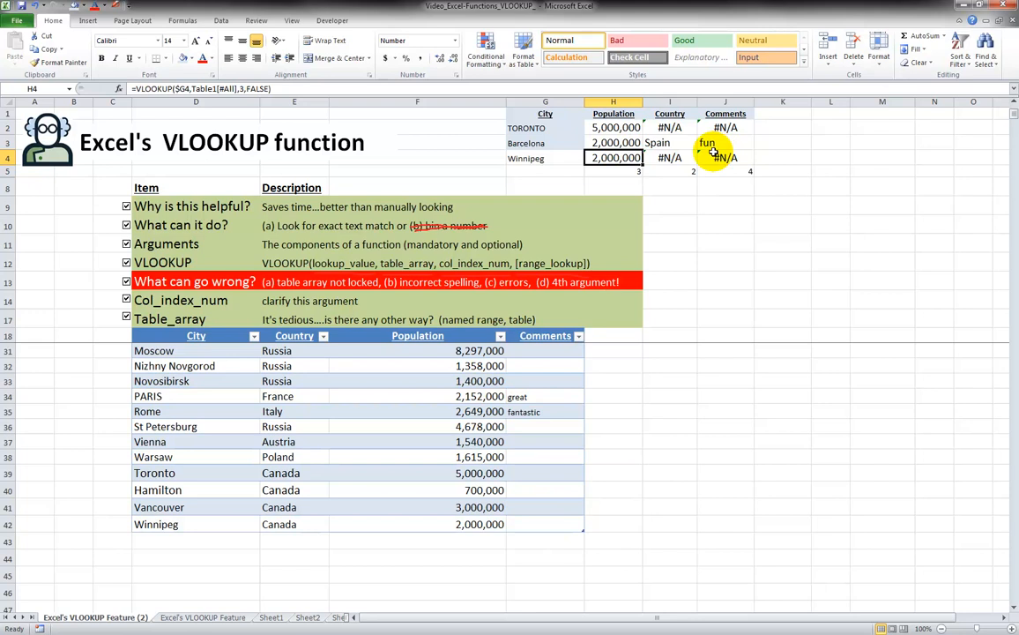
click(660, 160)
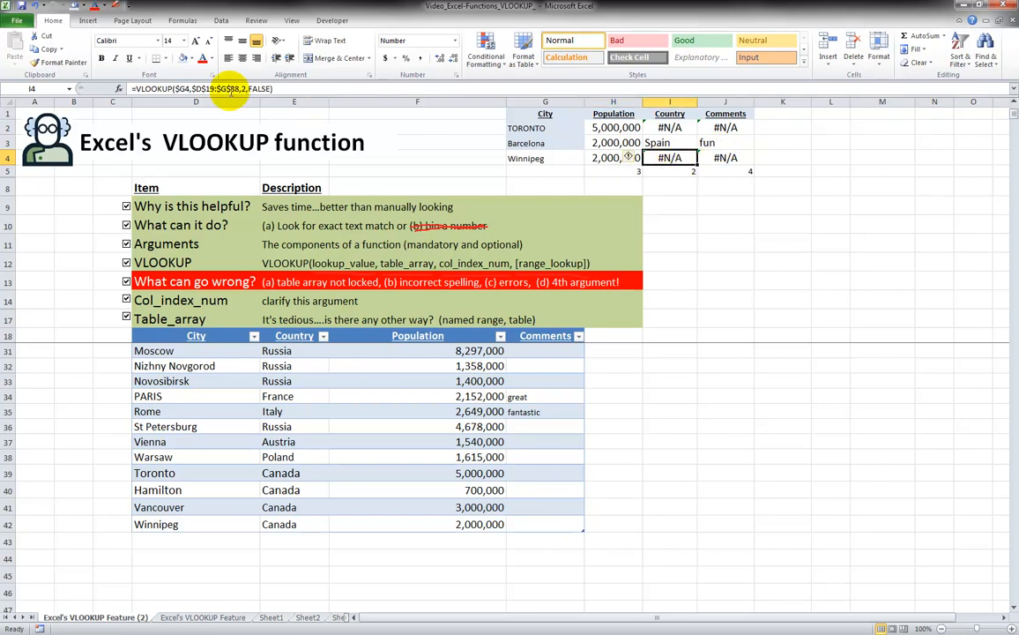
Change TORONTO's country lookup range in I2 from $G$38 to $G$45 so it returns Canada
click(205, 89)
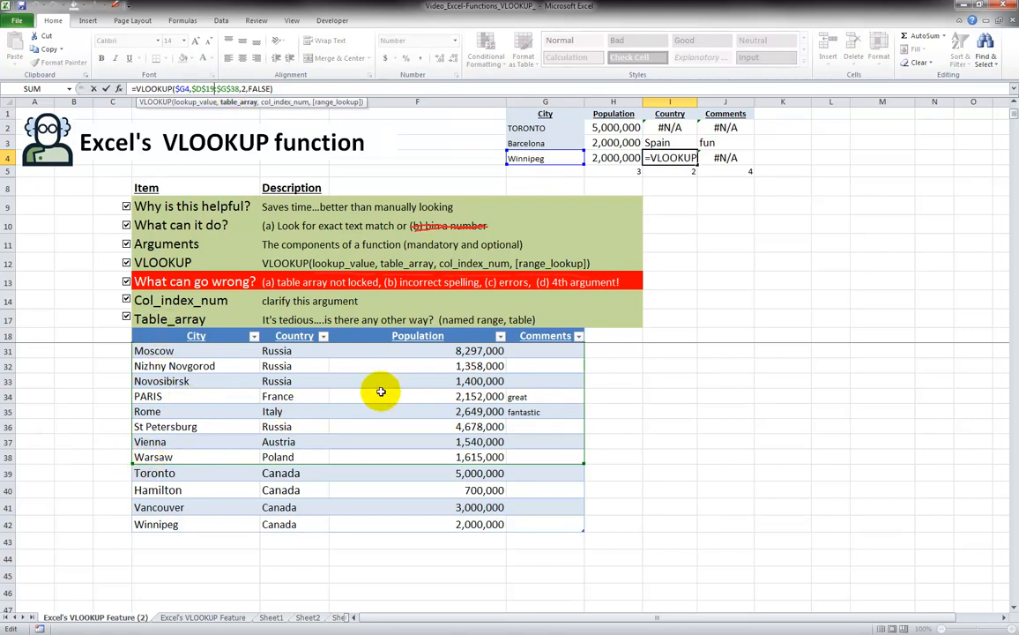
key(Return)
click(672, 128)
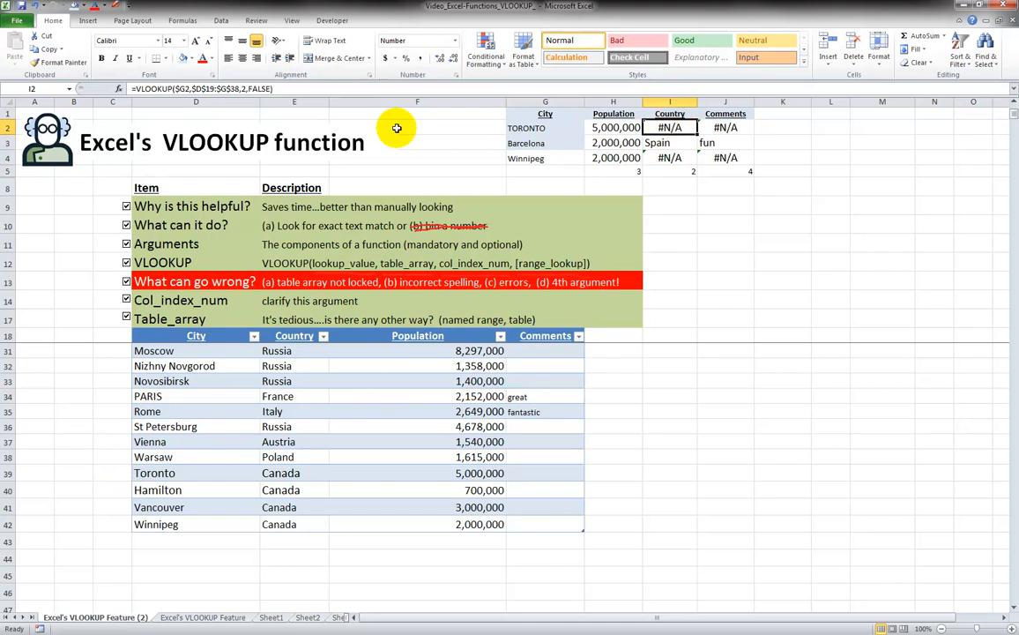
click(238, 89)
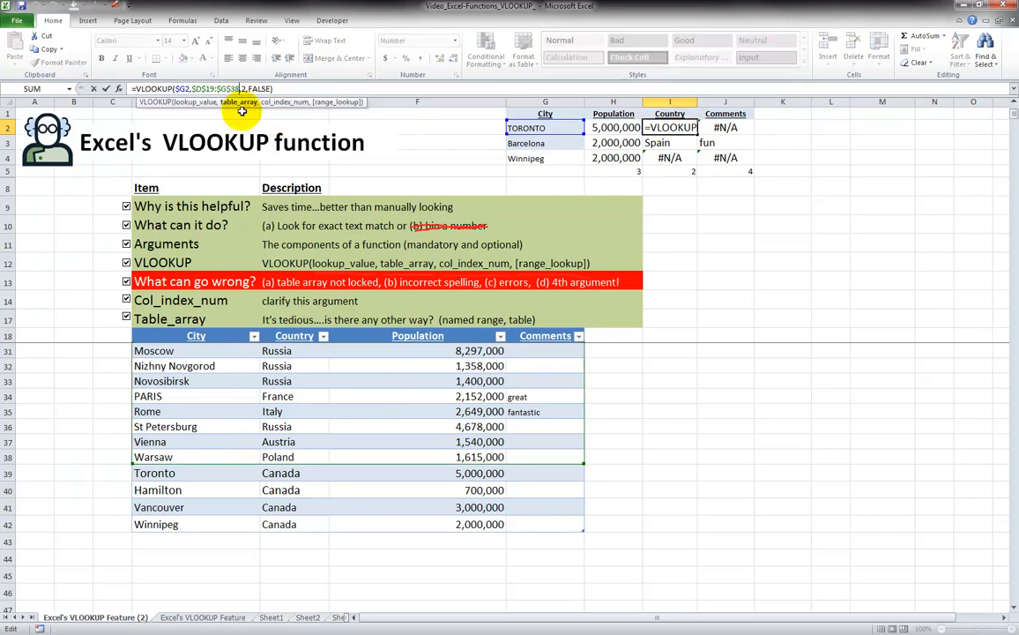
key(BackSpace)
key(BackSpace)
text(4)
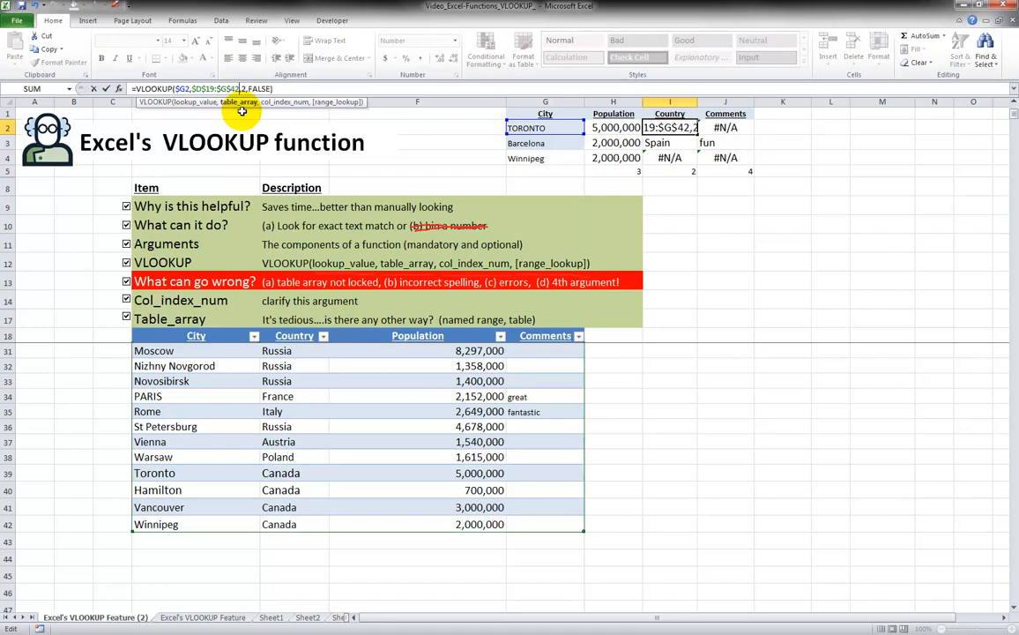
text(5)
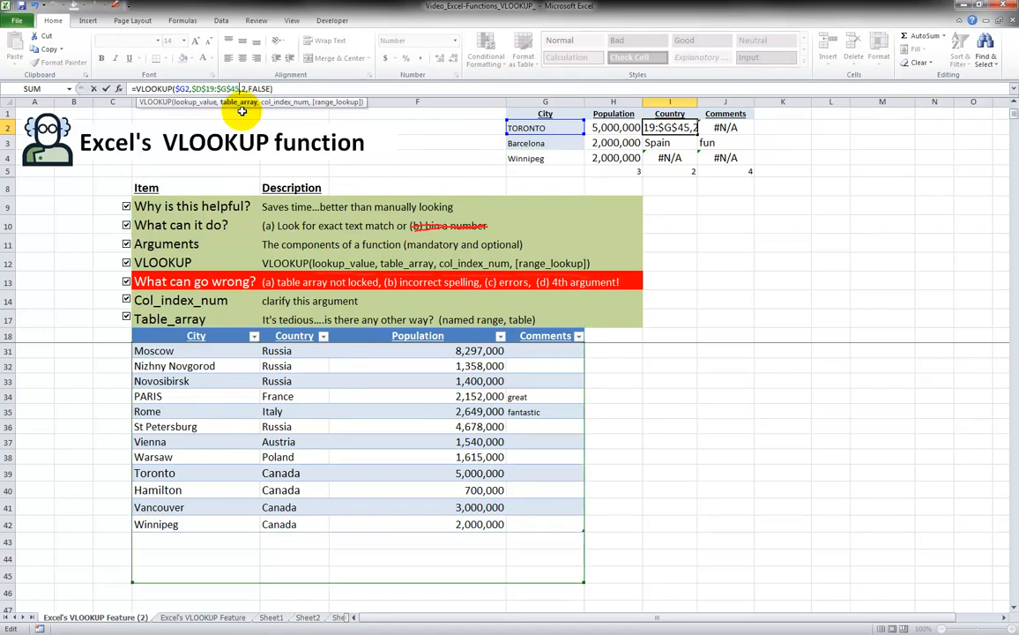
key(ctrl+Return)
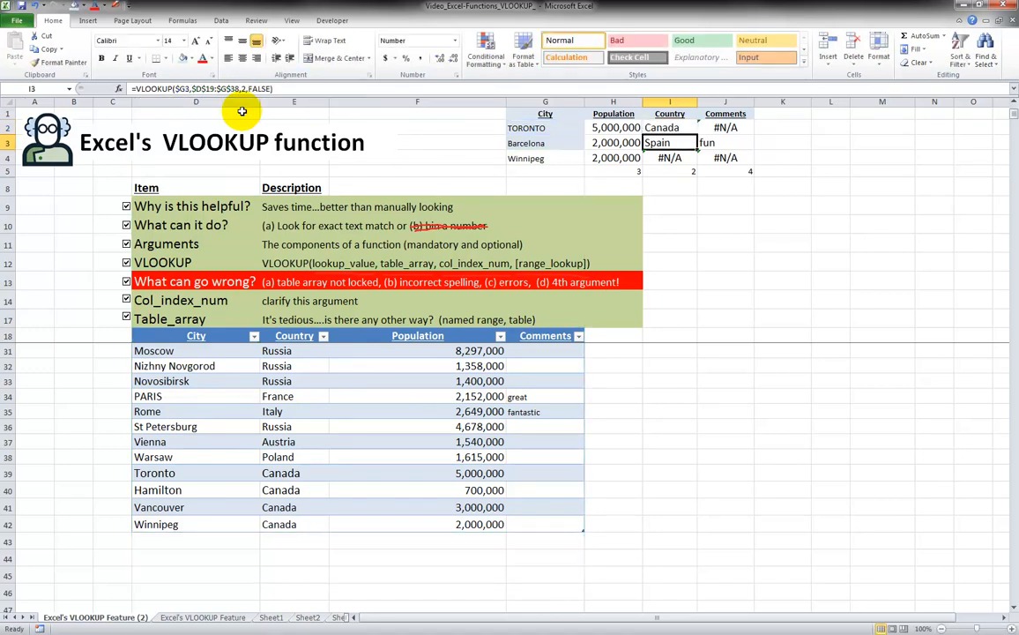
Copy the country lookup into I2:J4 (Canada, Spain, Canada), then start editing J2's column index
drag(698, 138, 722, 165)
click(659, 128)
click(718, 128)
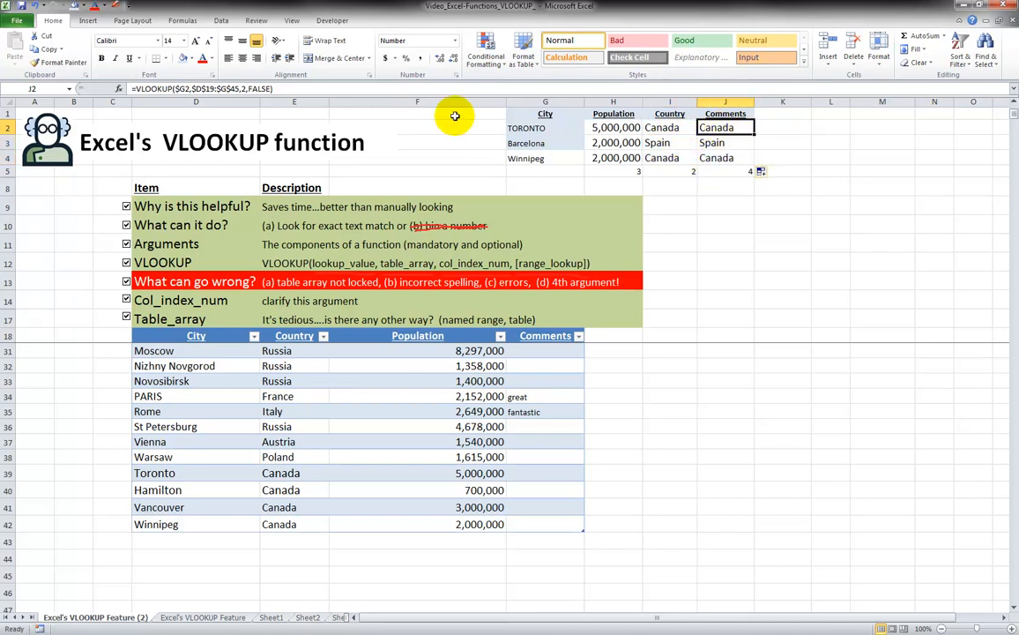
click(240, 89)
text(2)
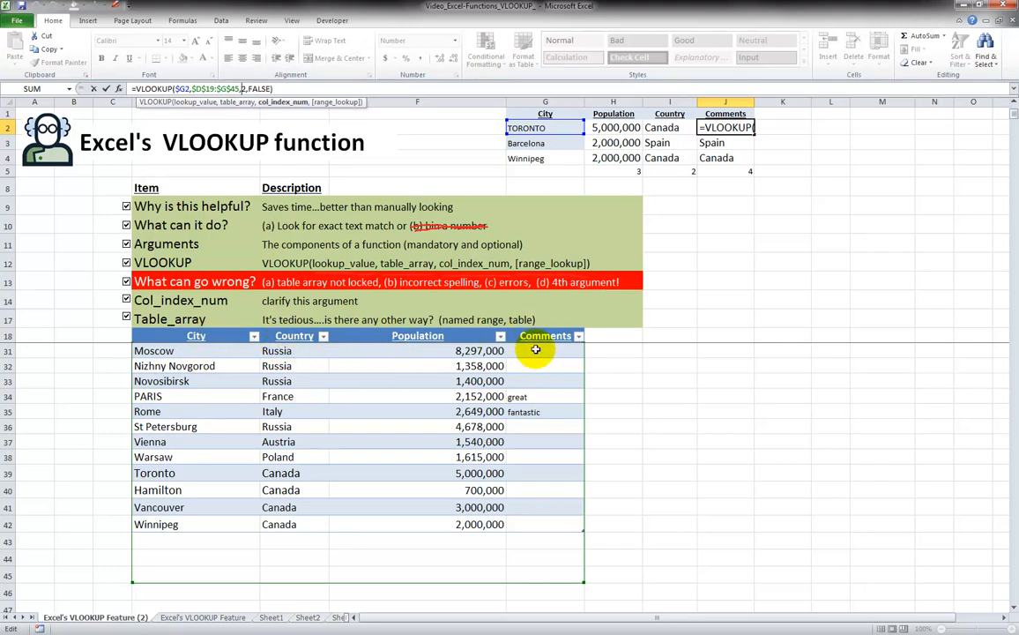
Change J2's Comments lookup to return the table's column 4 instead of 2
key(BackSpace)
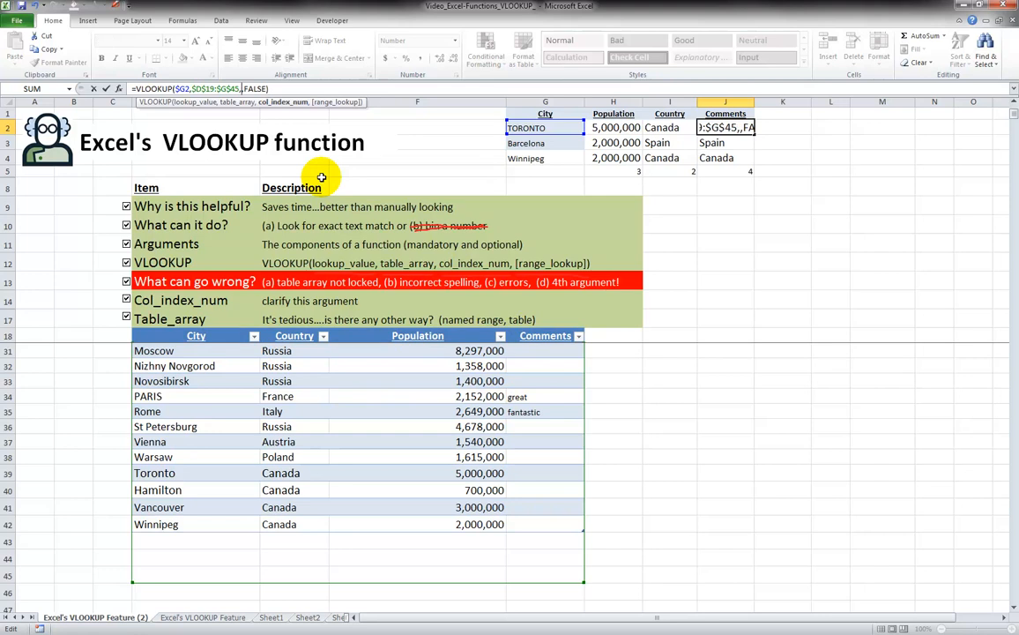
text(4)
key(Return)
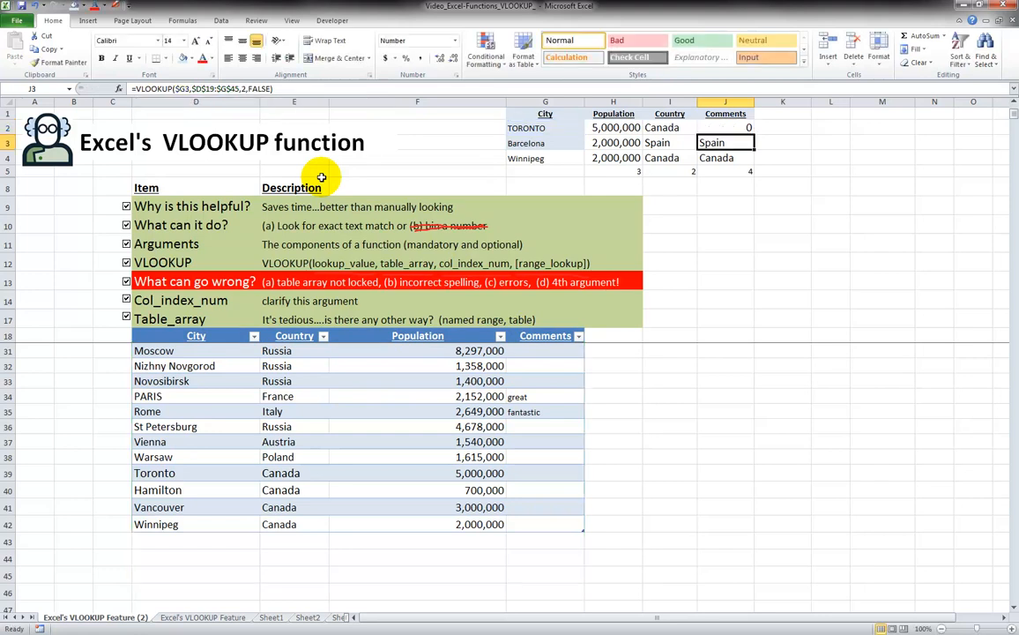
Copy the column-4 Comments lookup down to J4, returning 0, fun and 0
click(719, 129)
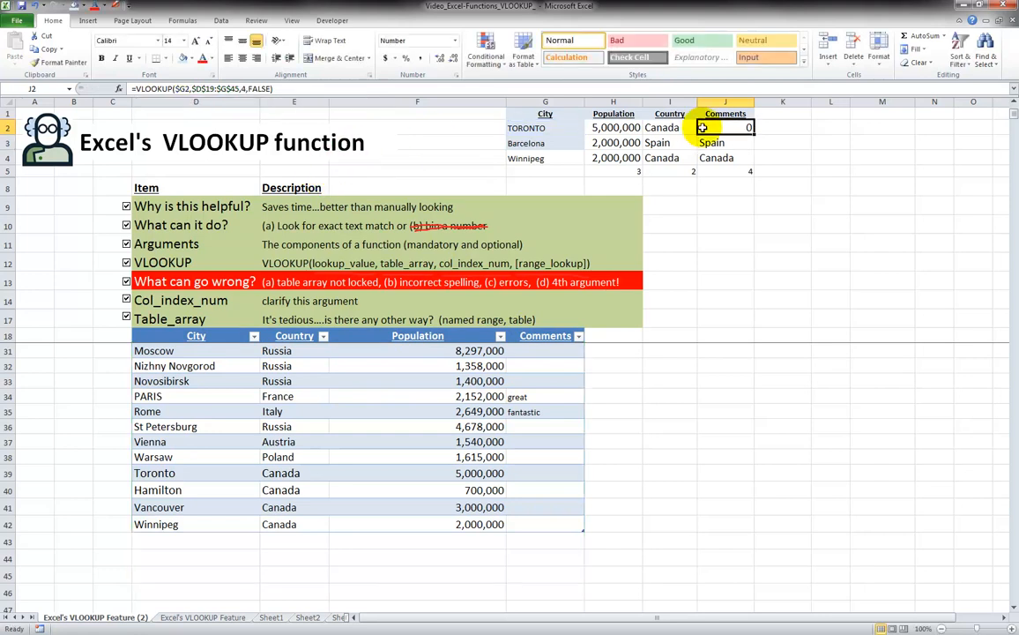
drag(755, 136, 750, 157)
click(723, 132)
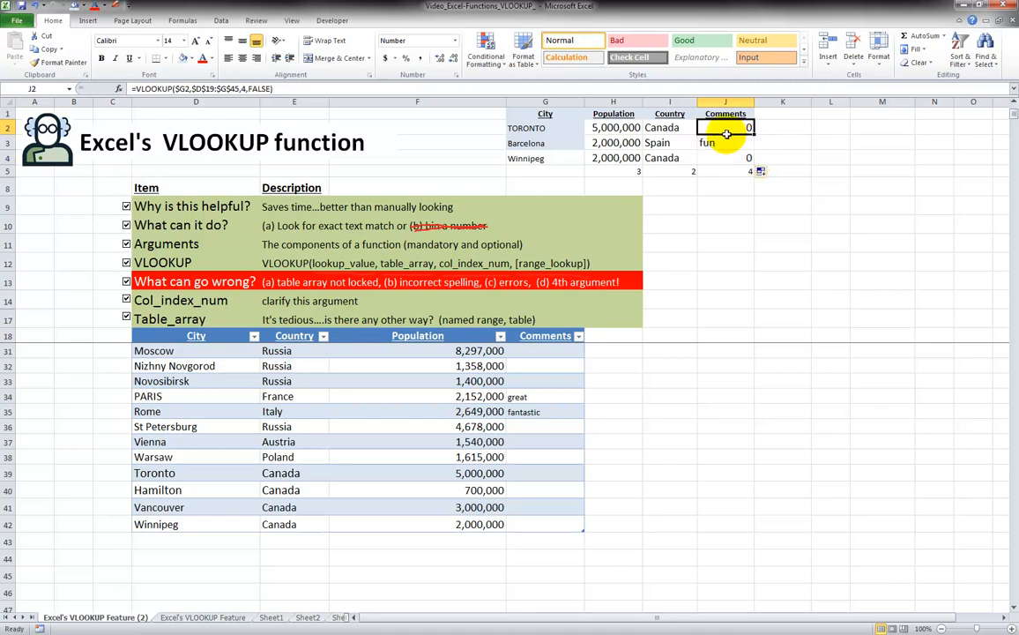
click(541, 522)
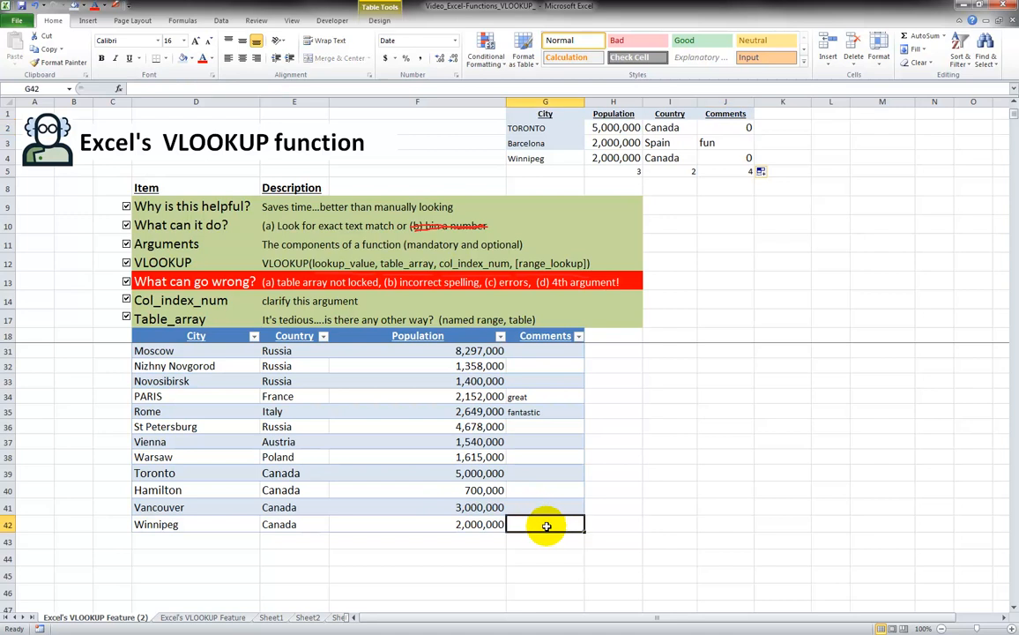
Enter the comments winter! for Winnipeg and Blue Jays for Toronto in the city table
text(winter!)
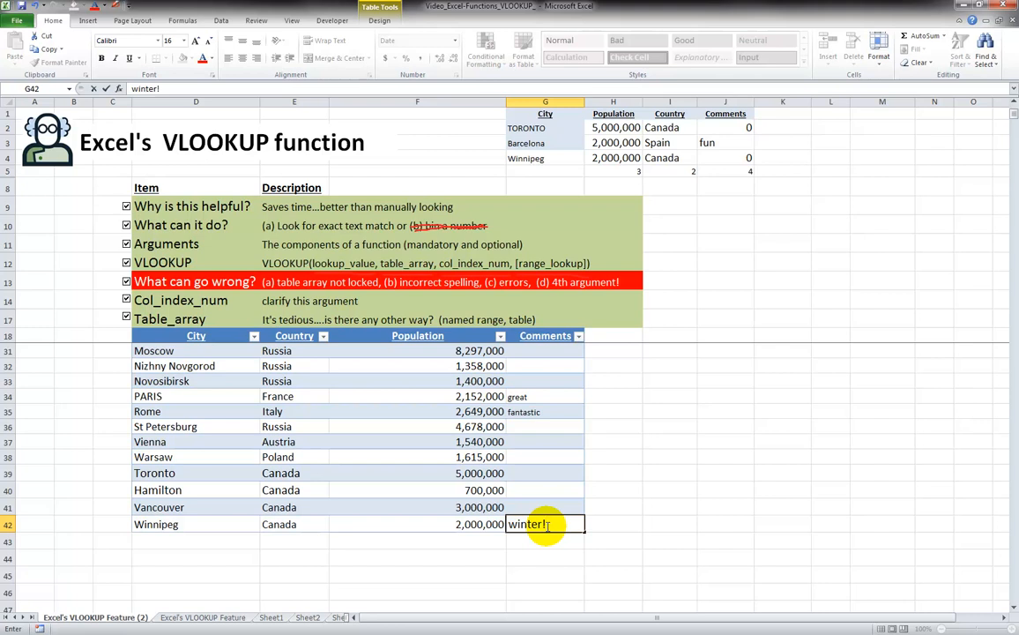
key(Up)
click(546, 524)
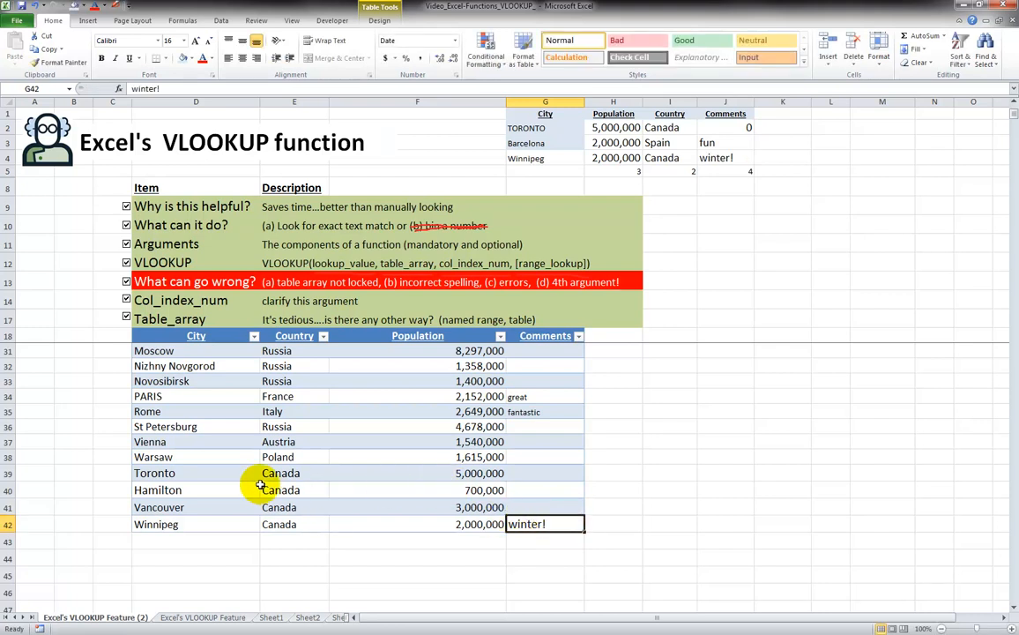
click(530, 473)
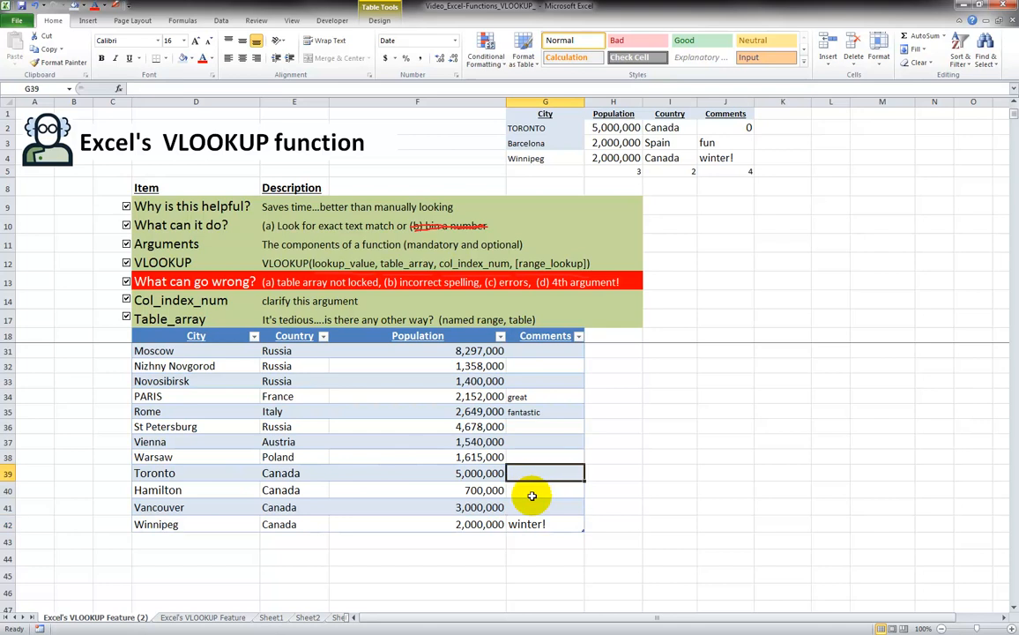
text(Blue Jays)
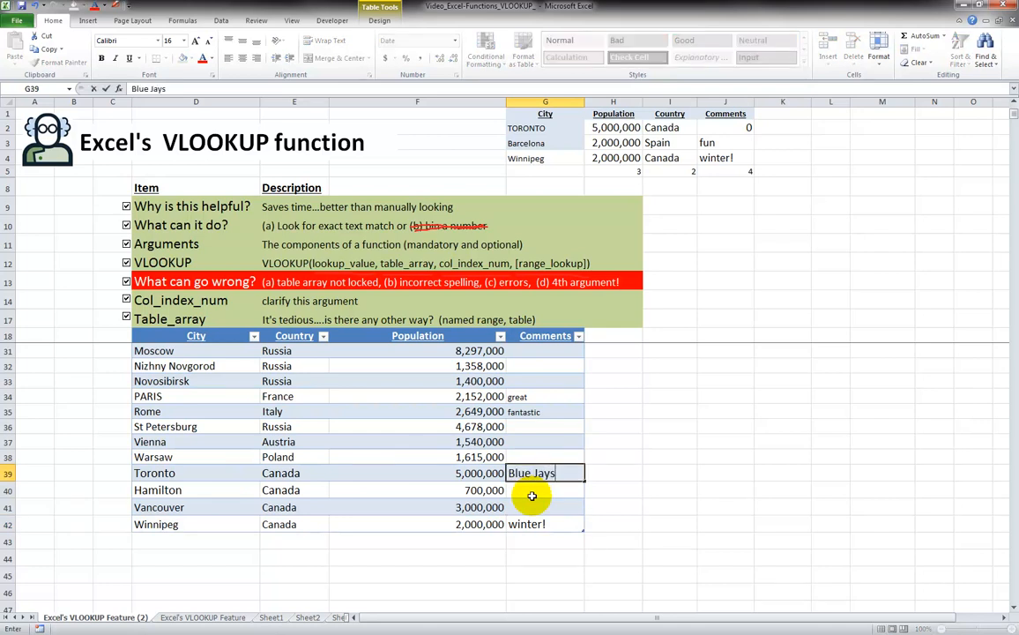
key(Return)
key(Up)
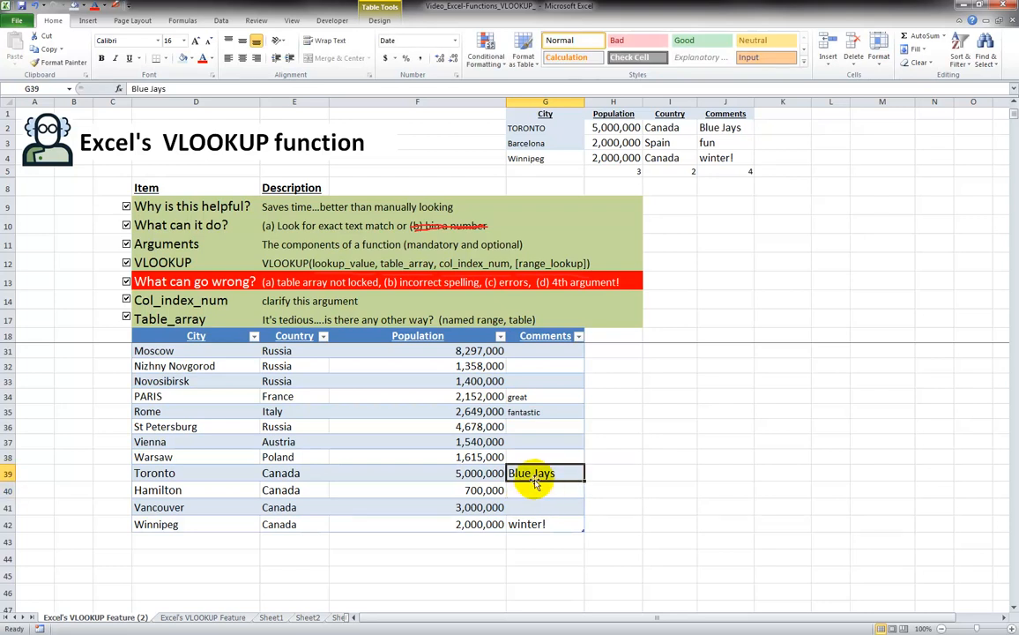
Check the Comments lookups in J2:J4 against lookup values TORONTO, Barcelona and Winnipeg
click(723, 131)
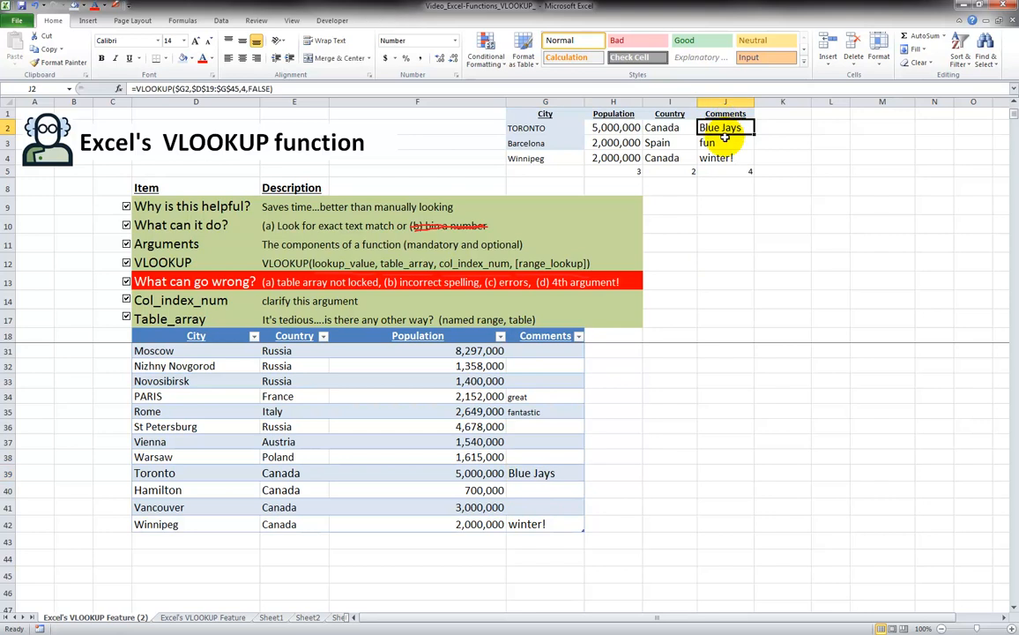
click(520, 127)
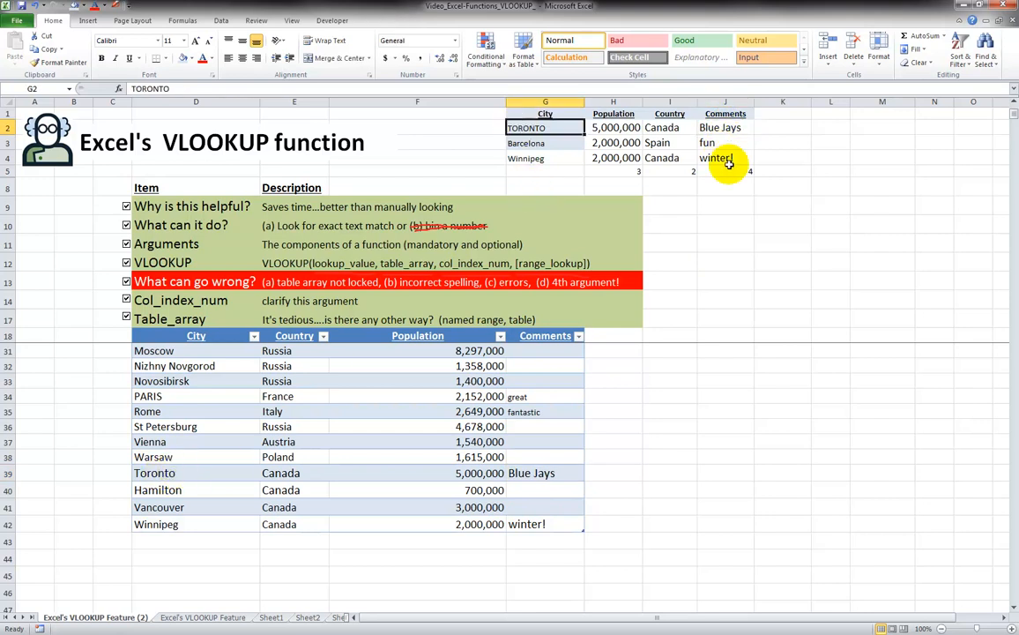
click(719, 129)
click(534, 143)
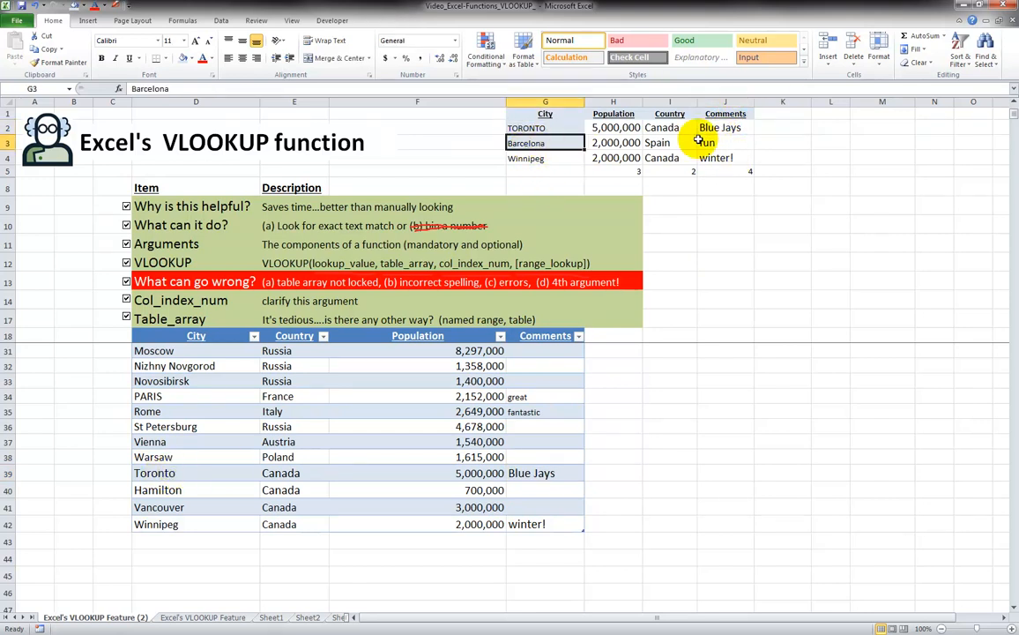
click(719, 143)
click(534, 159)
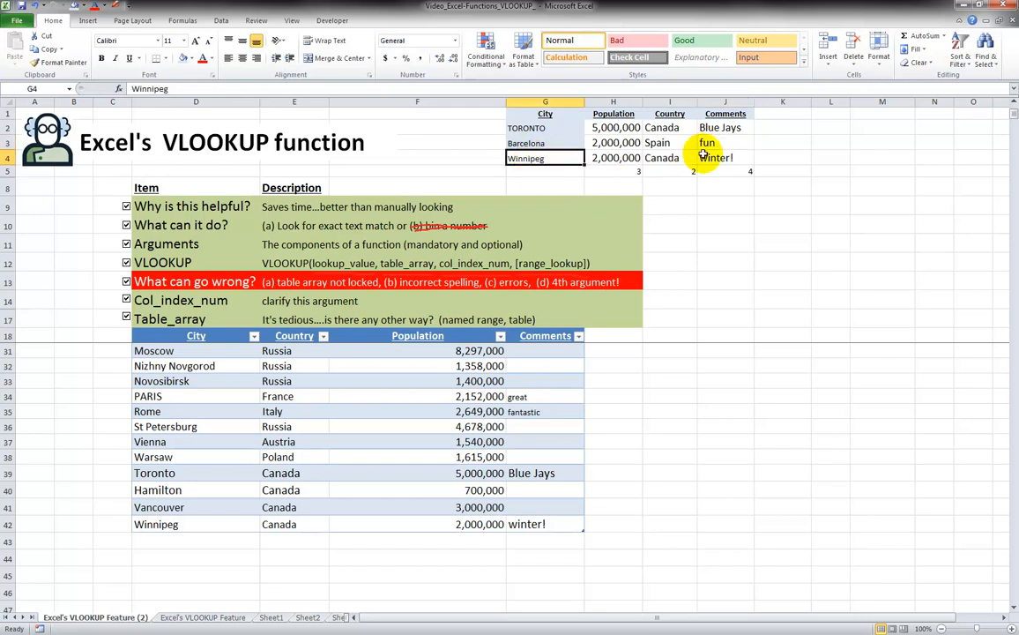
click(716, 158)
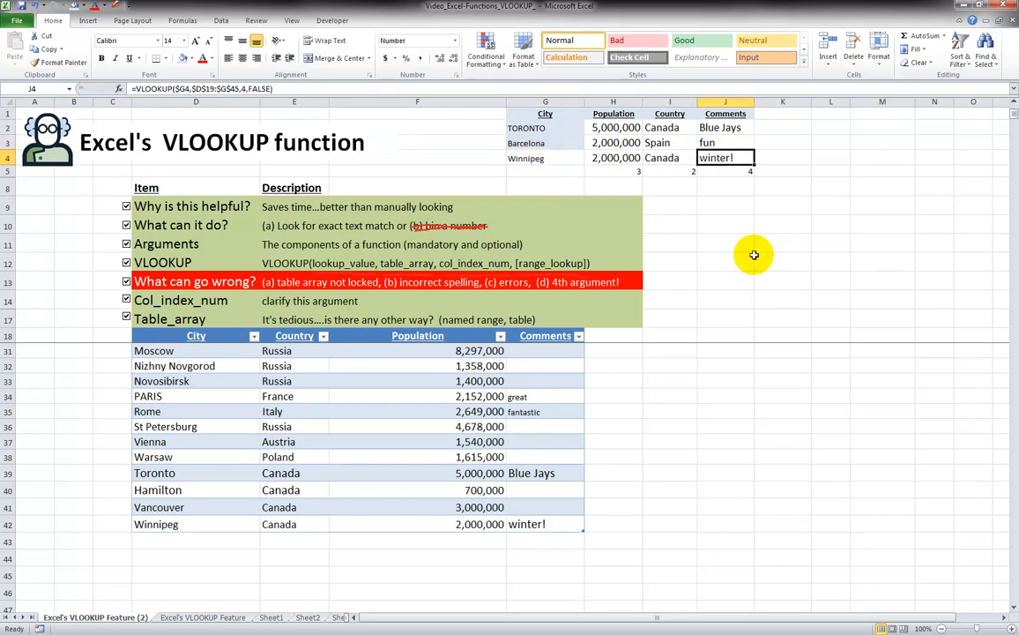
Change Winnipeg's comment to Jets and confirm J4 now returns Jets
click(538, 524)
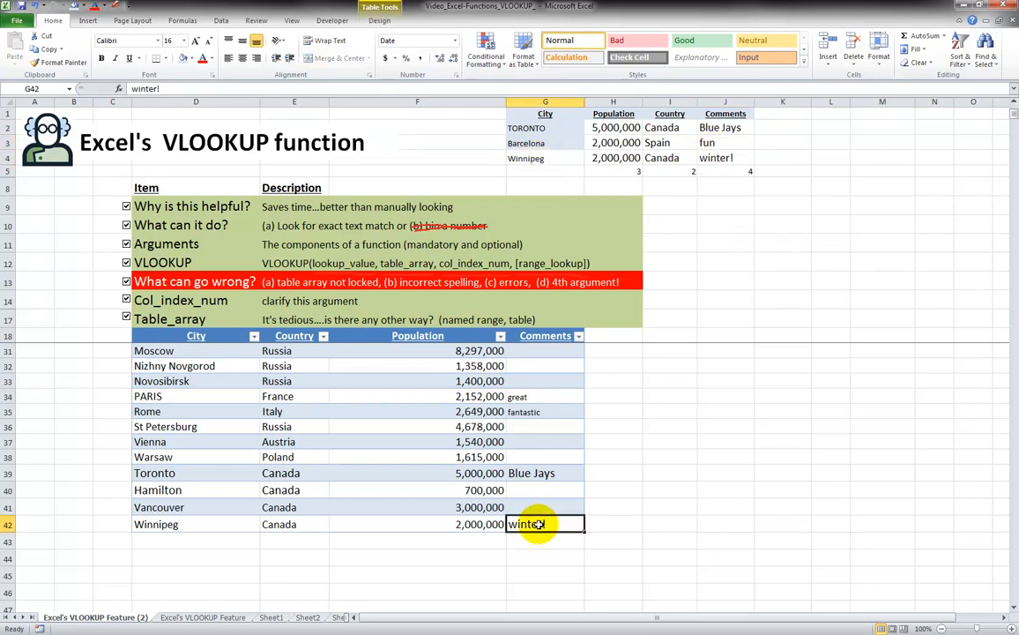
text(Jets)
key(Return)
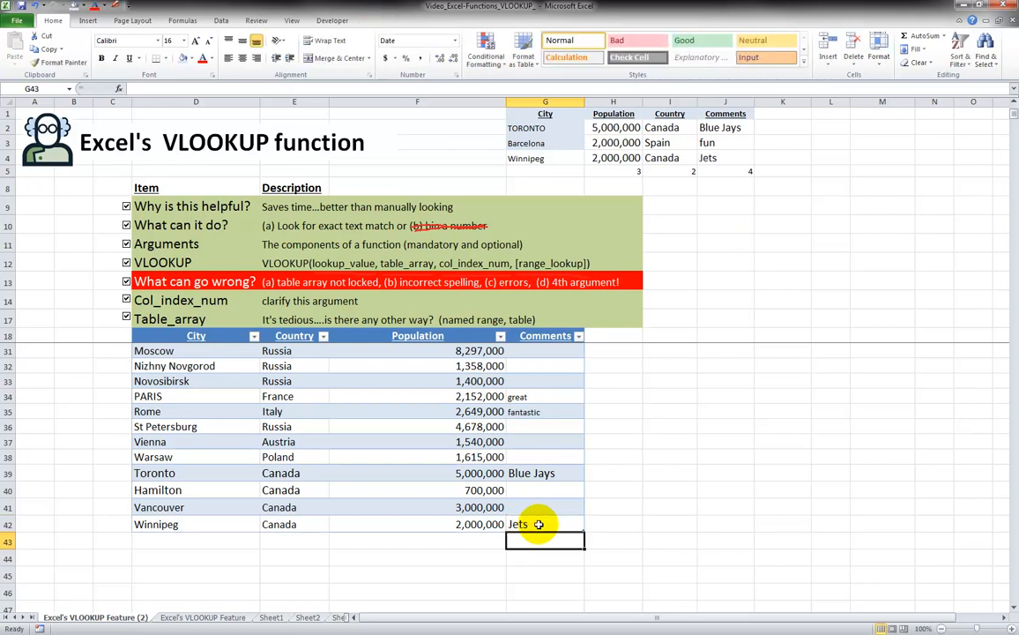
click(721, 161)
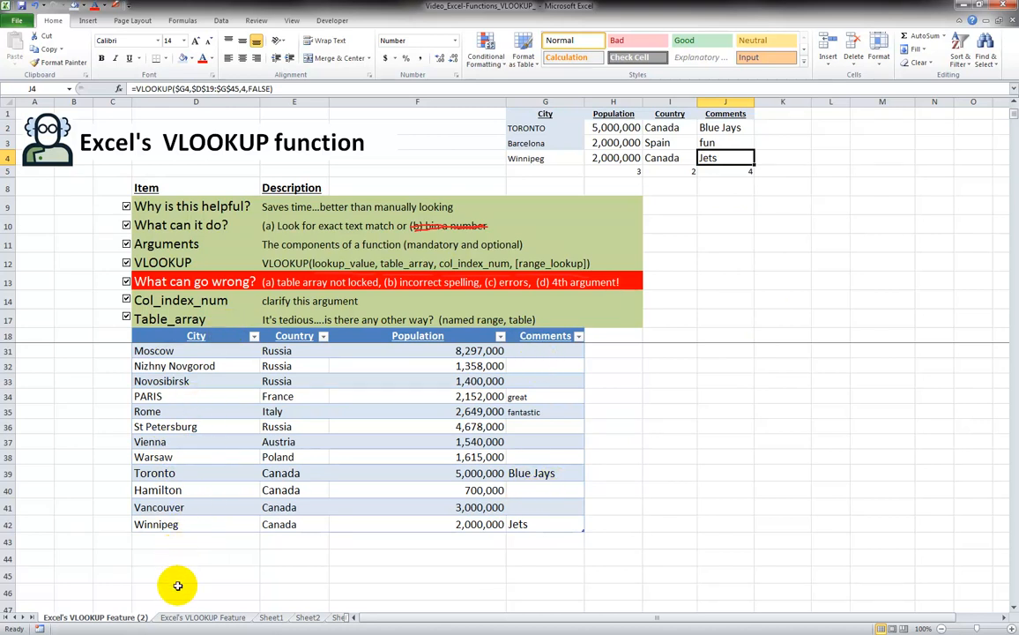
Inspect the Table1[#All] reference in H2's population lookup without changing it
click(621, 127)
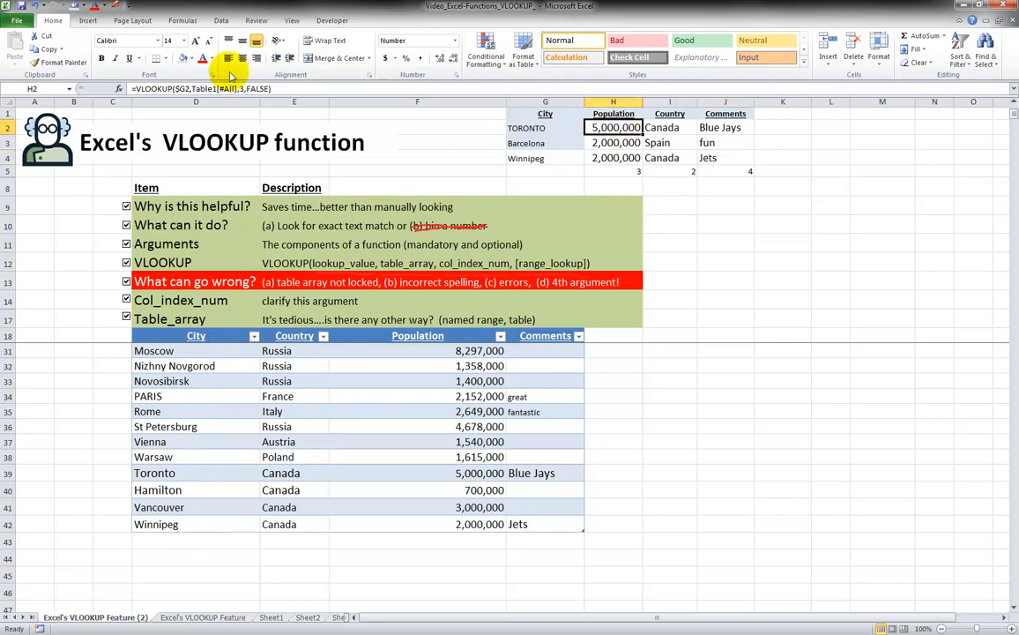
click(201, 88)
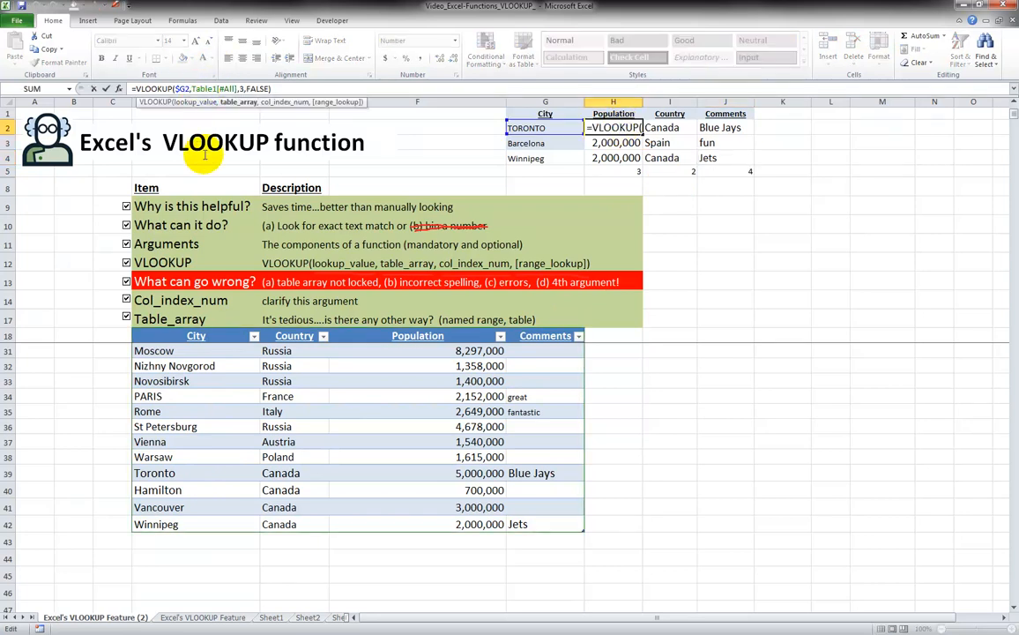
drag(209, 88, 227, 88)
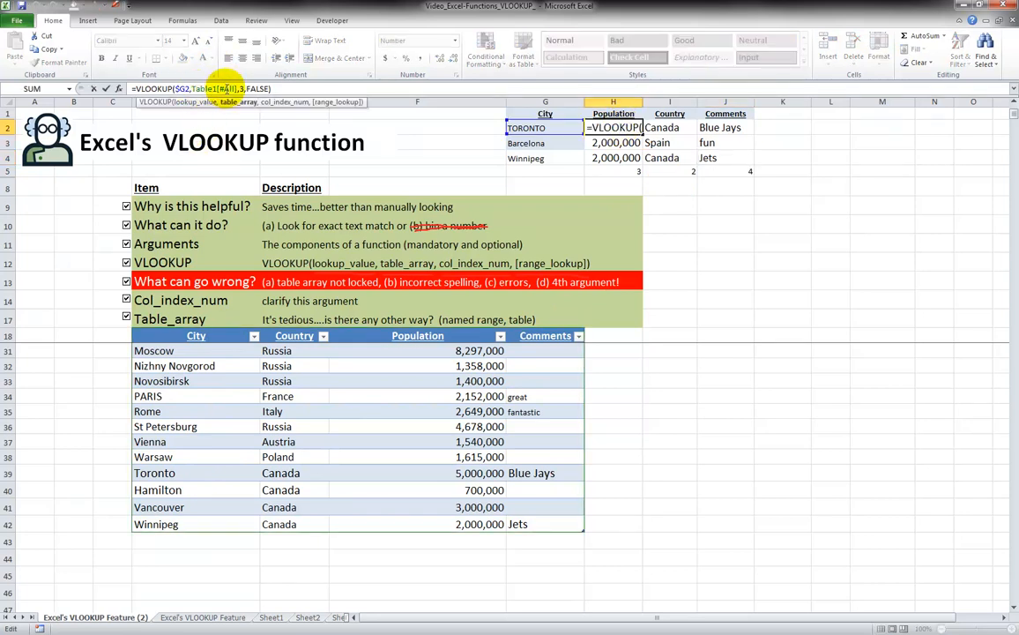
key(Return)
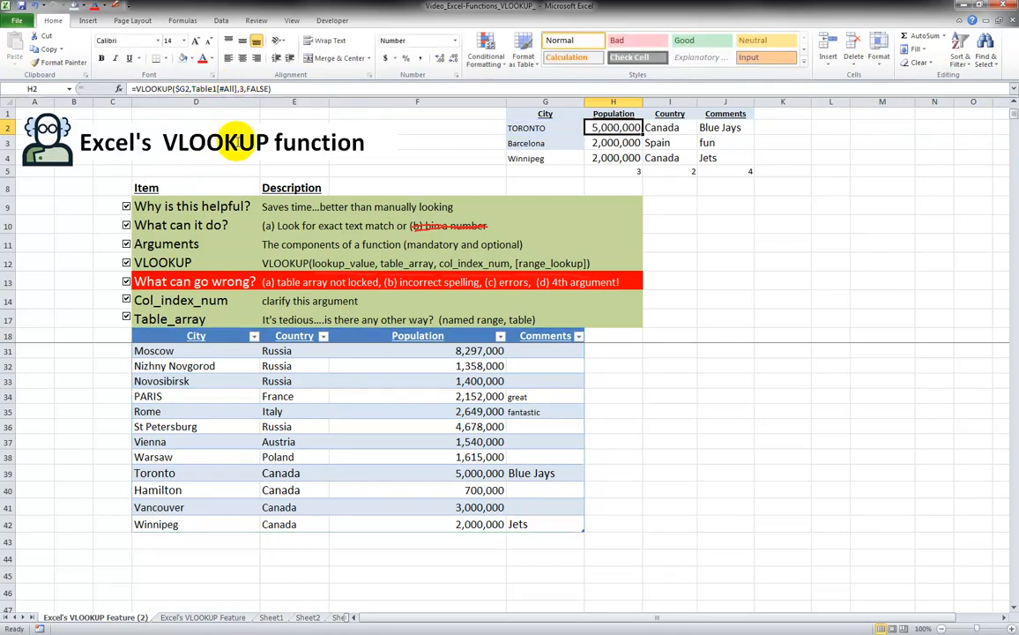
Resize the city table down to row 45, adding three empty rows below Winnipeg
click(226, 538)
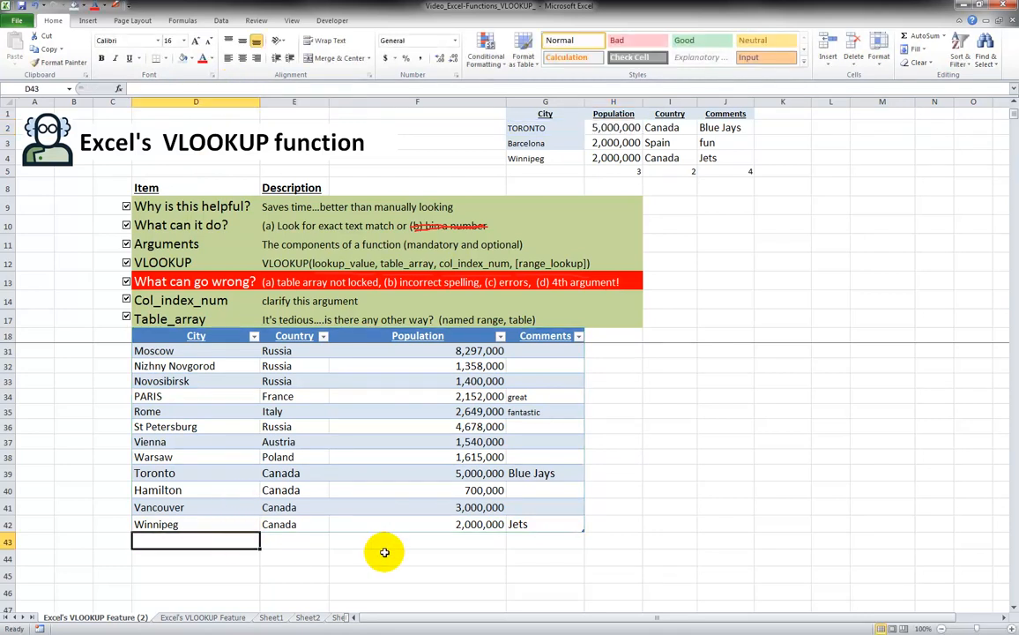
click(234, 555)
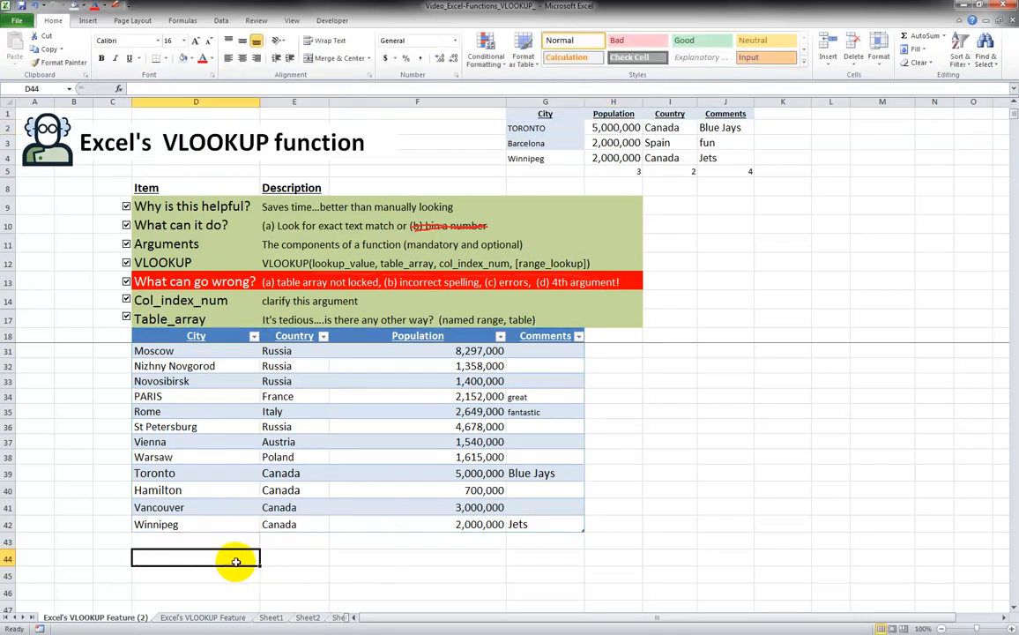
click(554, 525)
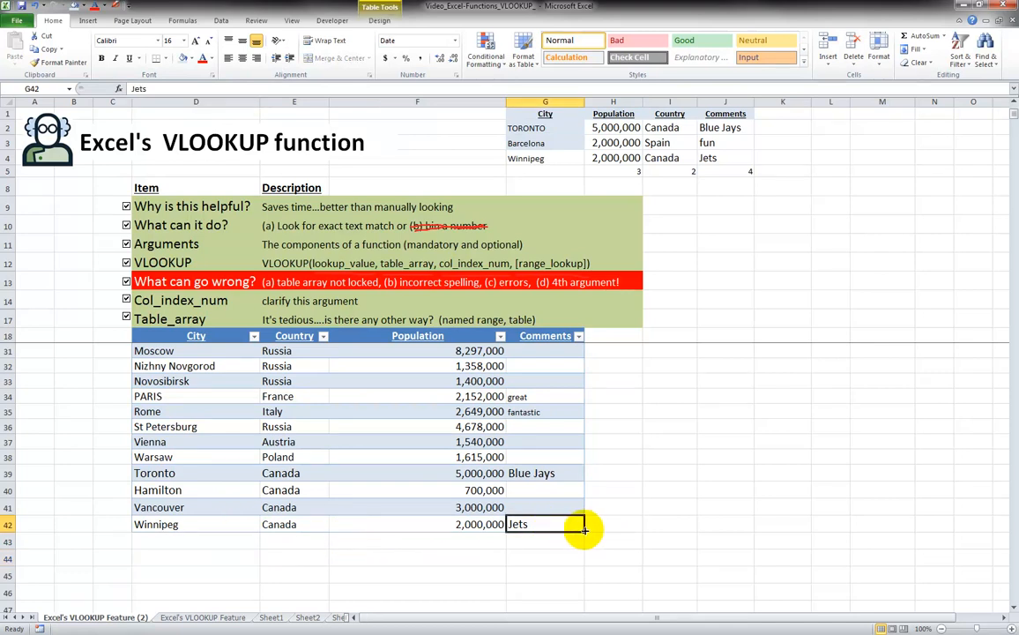
click(423, 490)
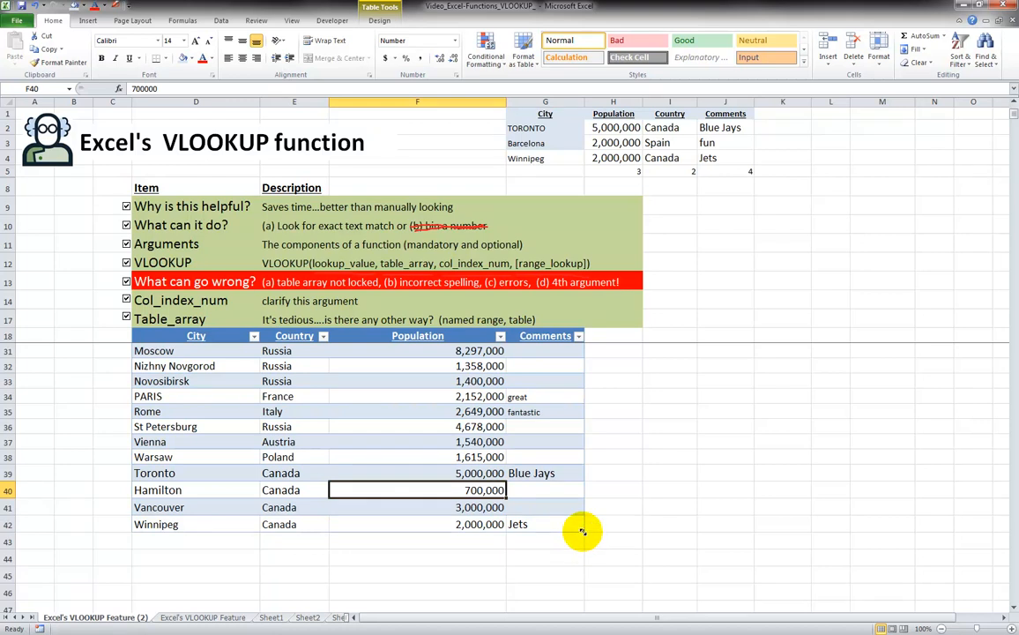
drag(582, 530, 580, 575)
click(216, 556)
click(204, 539)
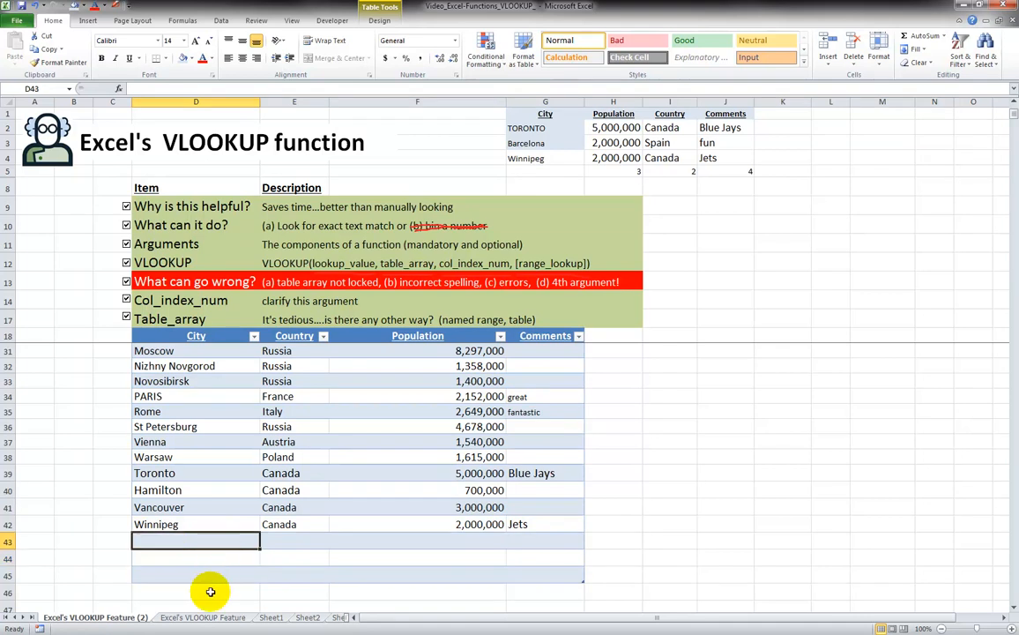
click(210, 590)
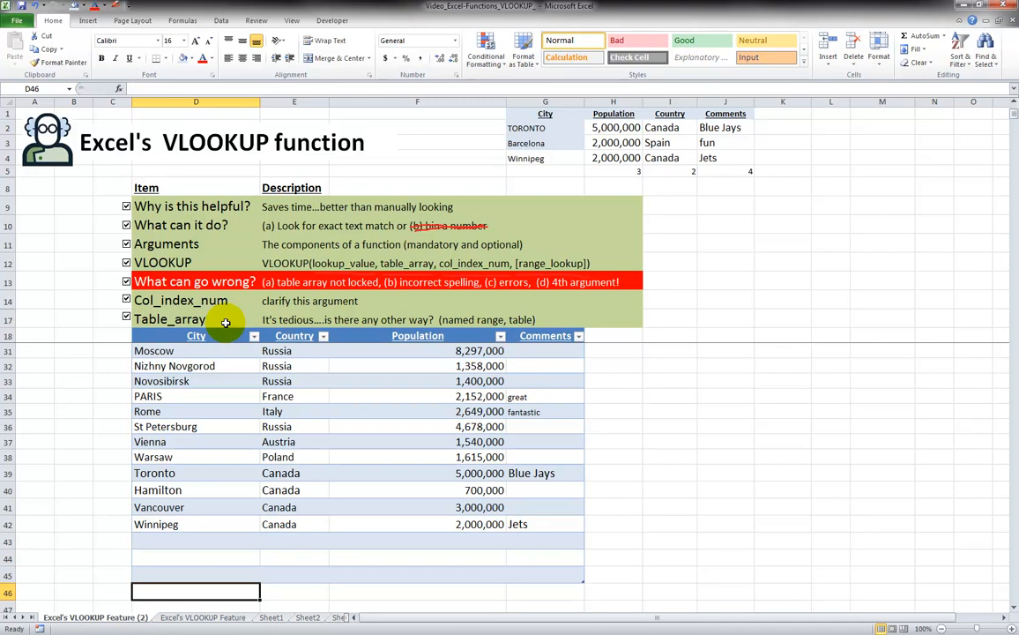
Review Barcelona's population lookup formula in H3 without changing it
click(303, 301)
click(608, 142)
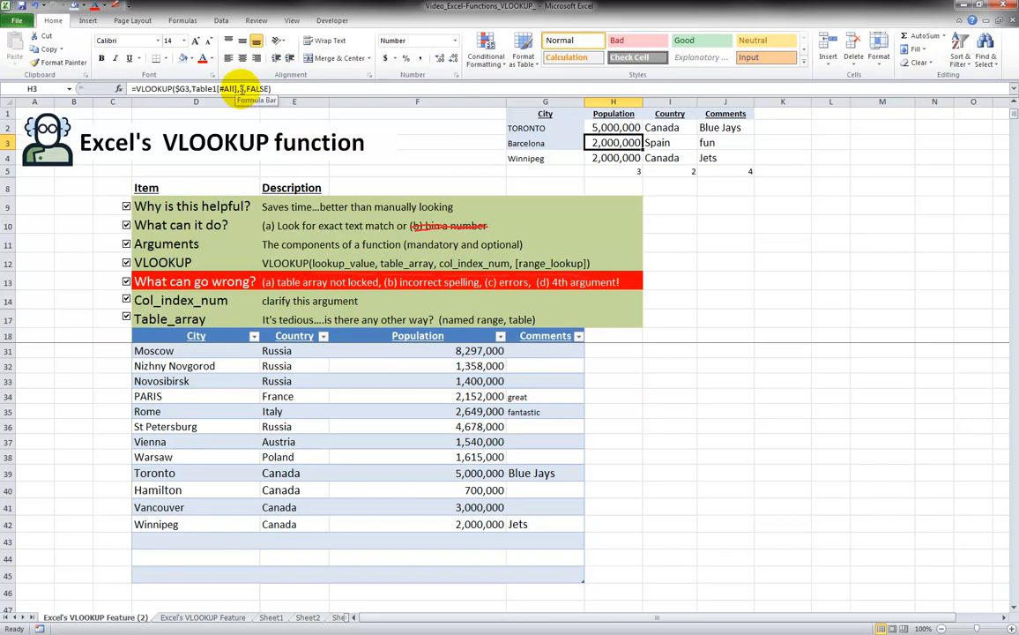
click(241, 89)
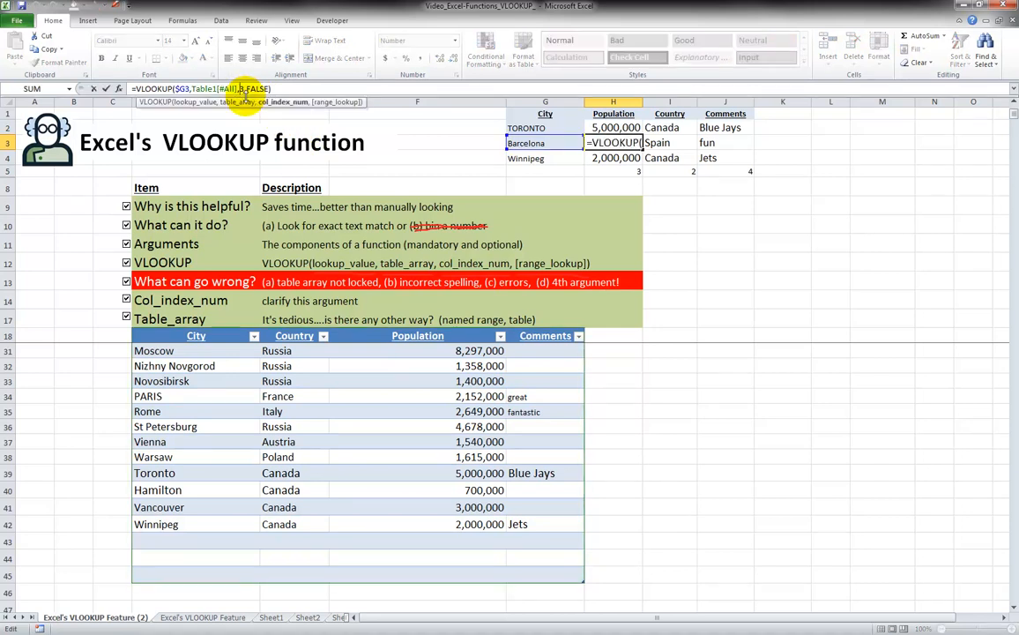
key(Escape)
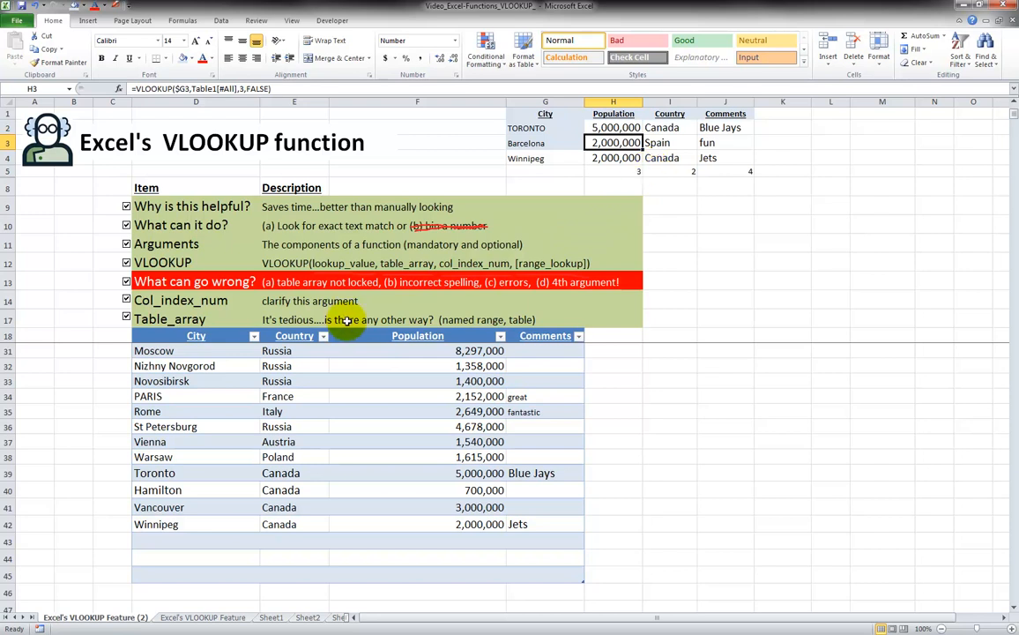
Select a cell inside the city table and show its design settings, confirming the name Table1
click(402, 319)
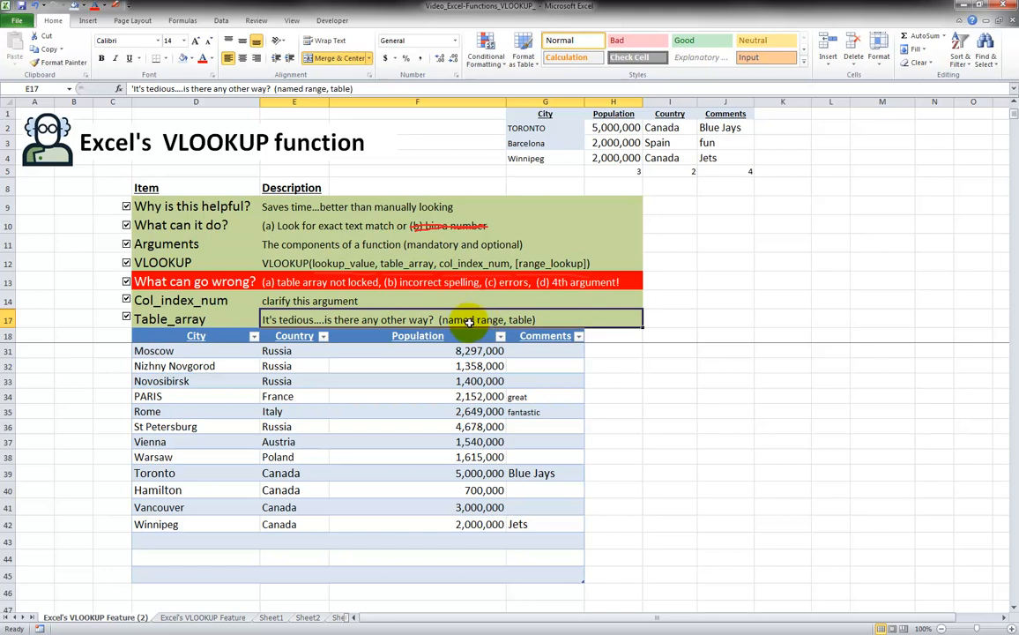
click(223, 336)
drag(230, 339, 428, 502)
click(389, 416)
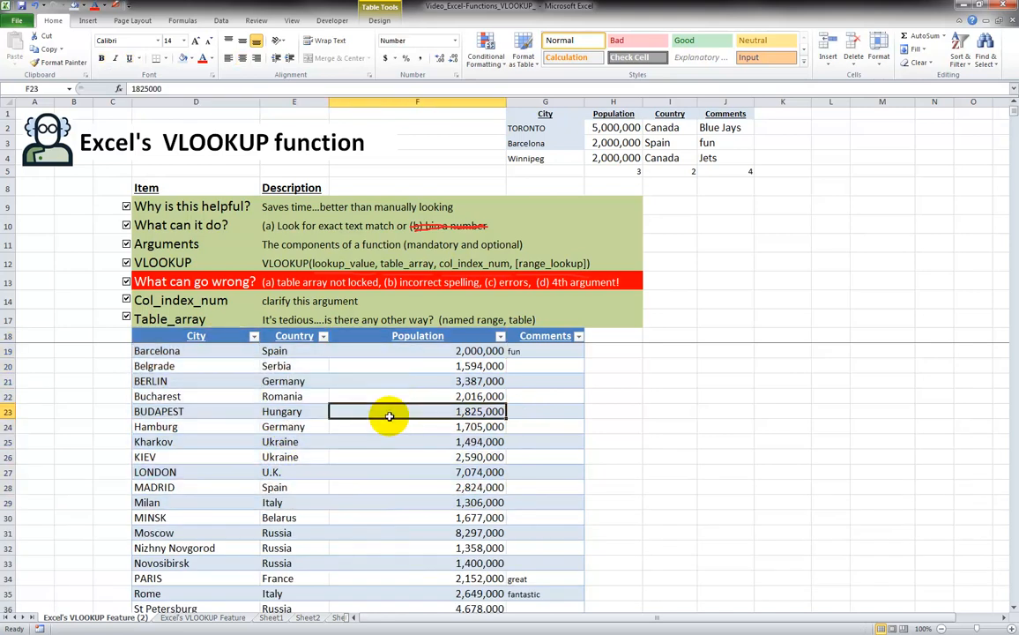
click(378, 10)
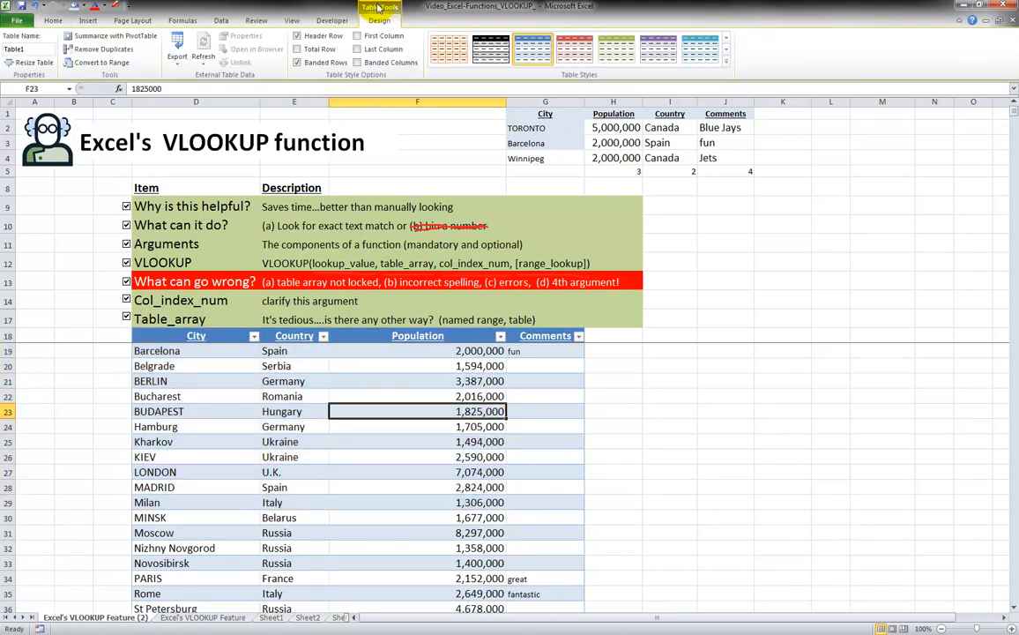